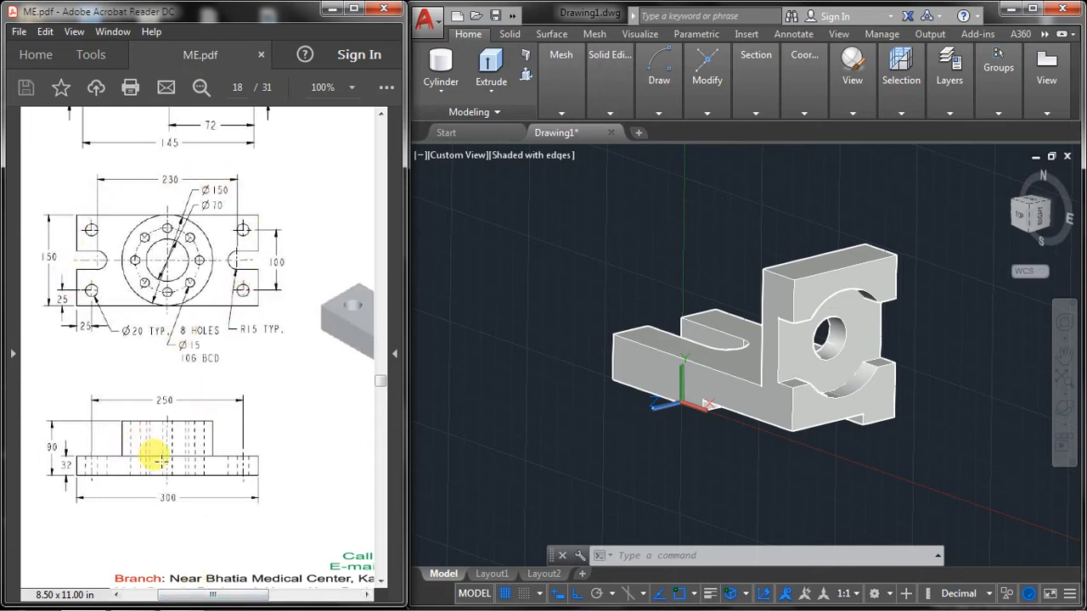
Check the flanged base drawing in the PDF, then switch to AutoCAD and set the model to the Top view
left_click_drag(214, 594, 306, 598)
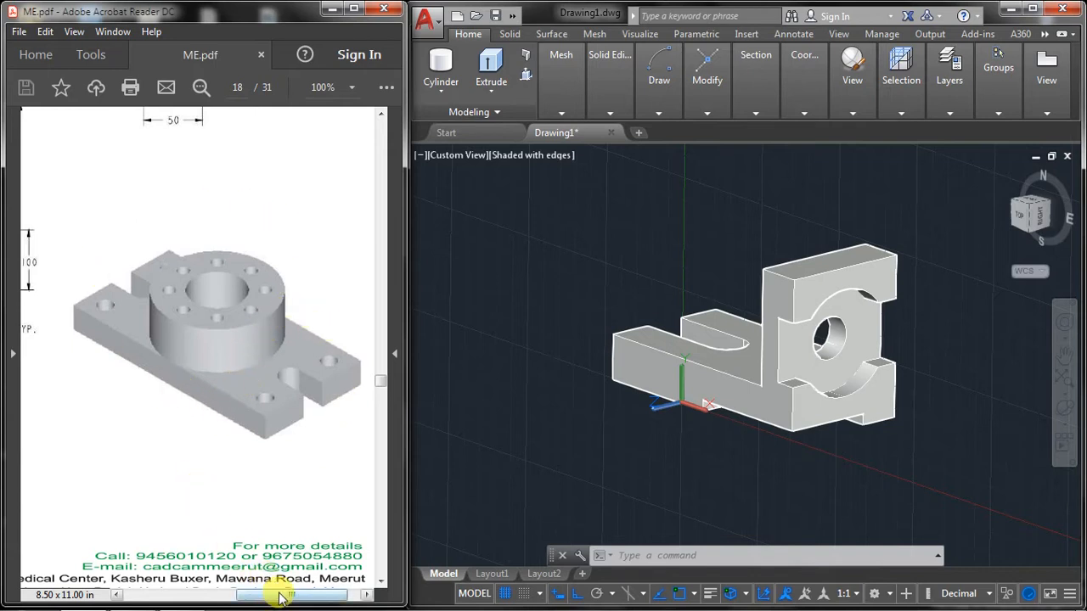
left_click_drag(282, 597, 209, 594)
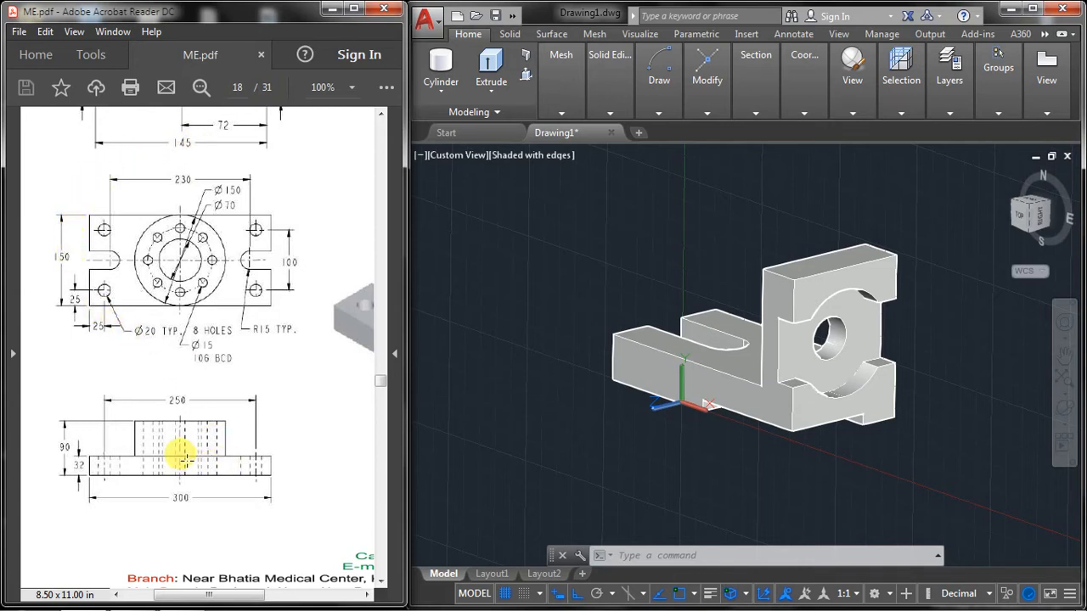
left_click(583, 431)
middle_click_drag(685, 253, 675, 265)
left_click(454, 155)
left_click(467, 197)
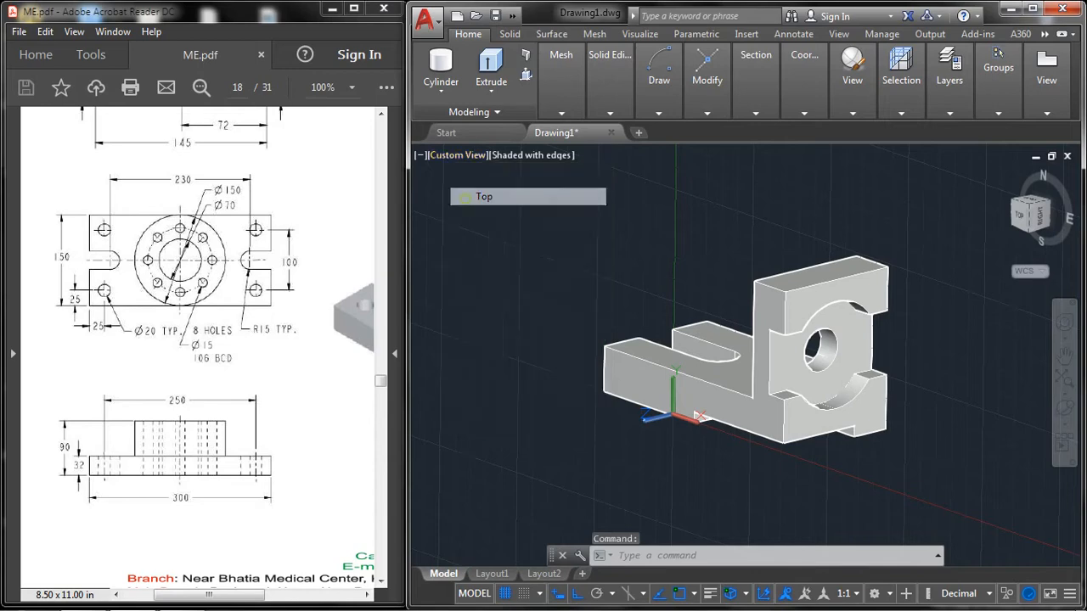
middle_click_drag(601, 254, 606, 259)
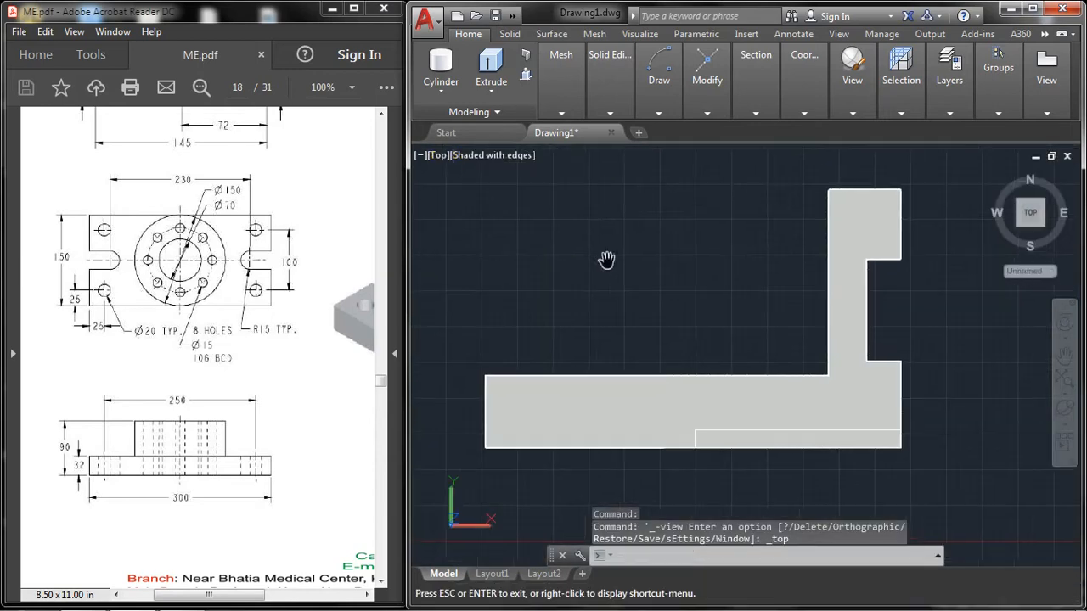
Erase the existing solid and the leftover line geometry, and set the visual style to 2D Wireframe
left_click(922, 265)
left_click(808, 347)
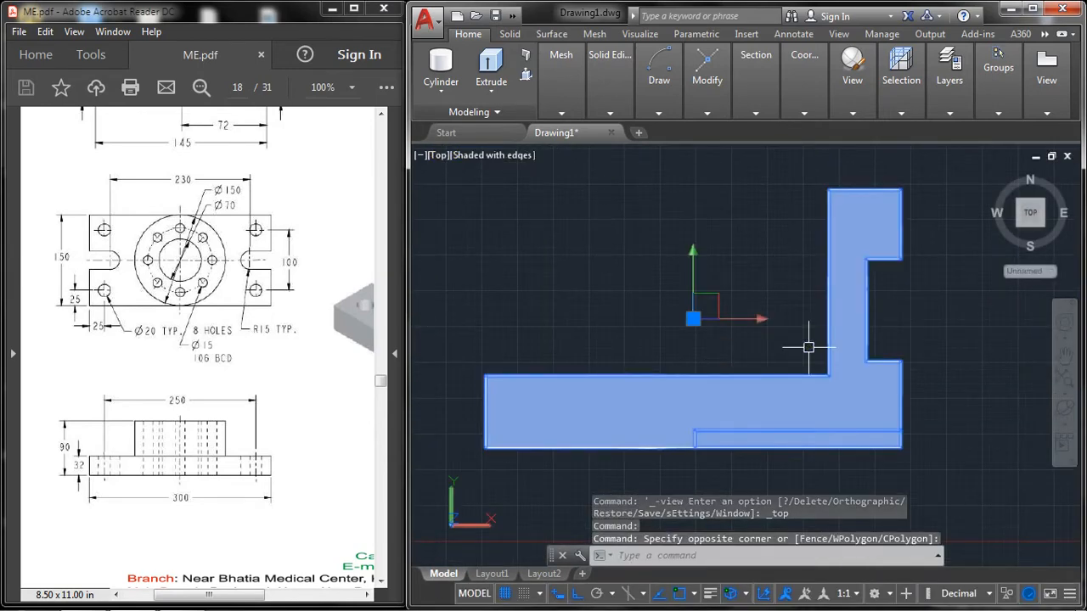
type("E")
key("Return")
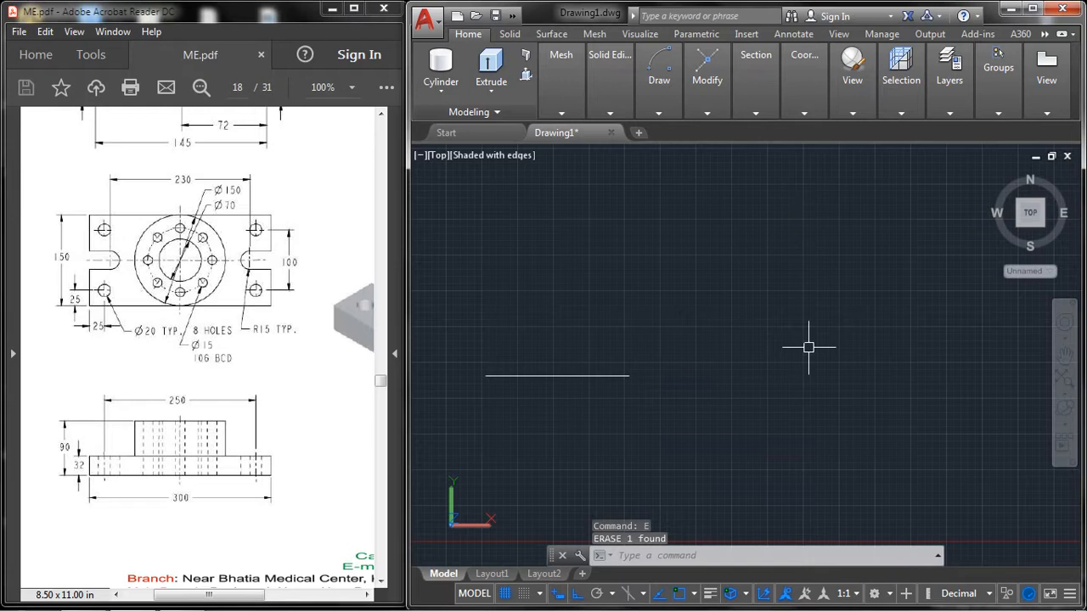
left_click(642, 323)
left_click(591, 459)
type("E")
key("Return")
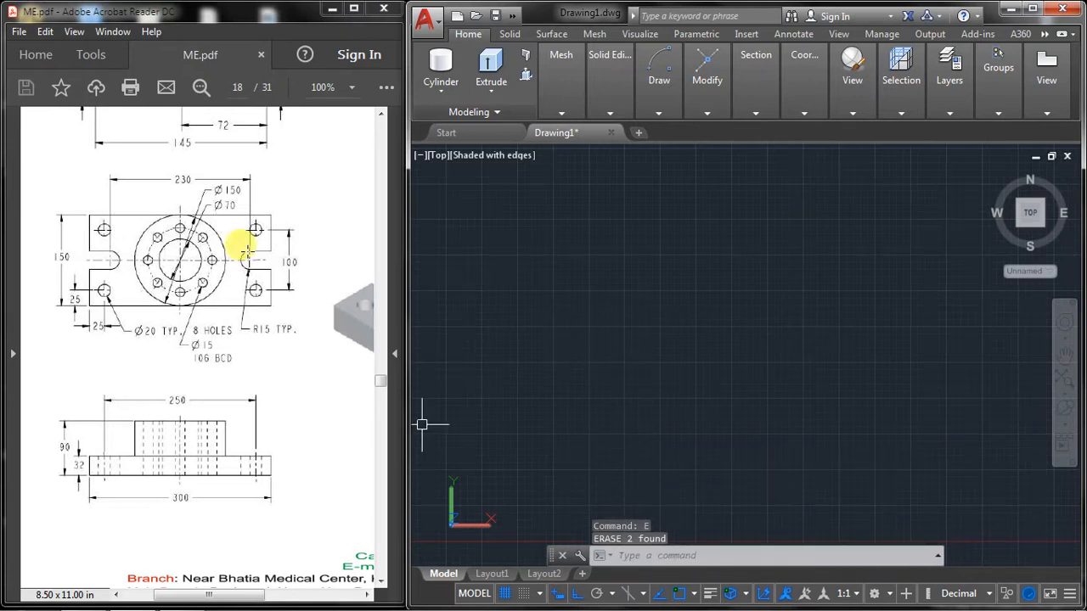
left_click(488, 157)
left_click(513, 195)
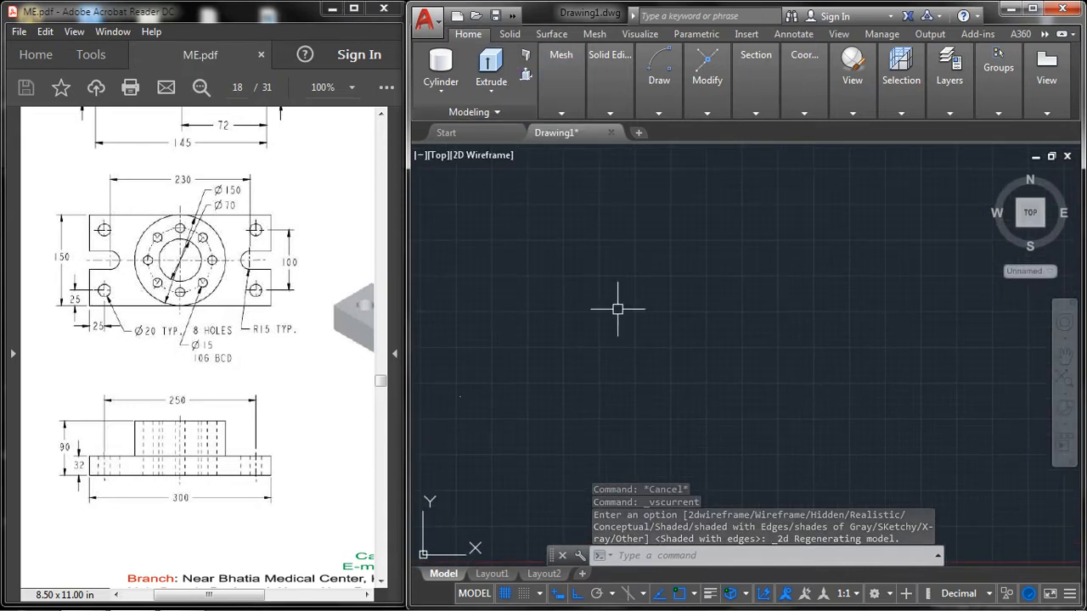
Draw a horizontal line 300 units long as the base plate's lower edge and zoom to the drawing extents
type("l")
key("Return")
left_click(532, 454)
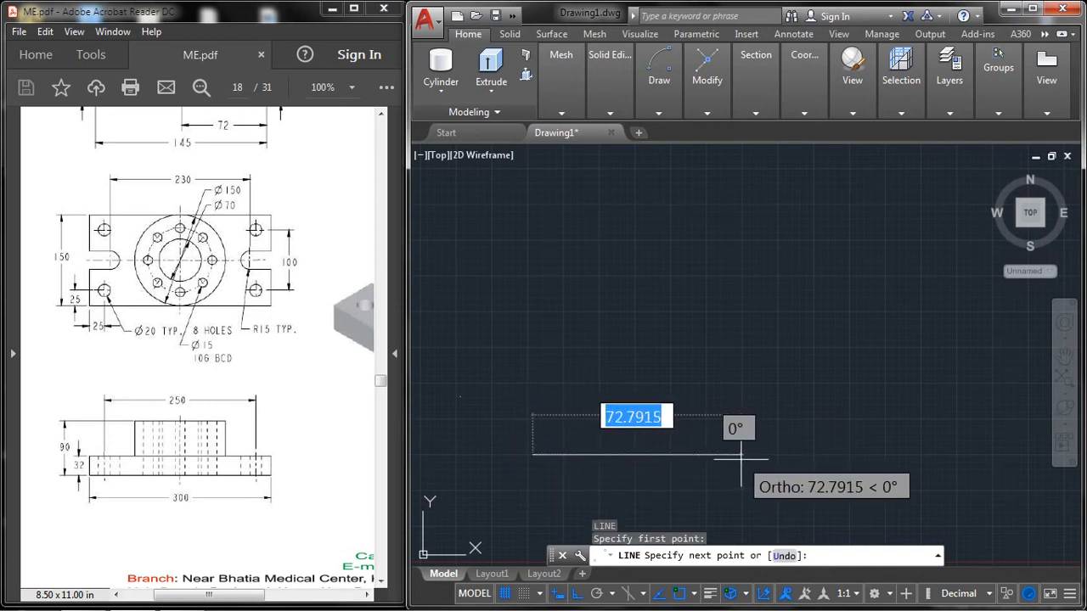
type("300")
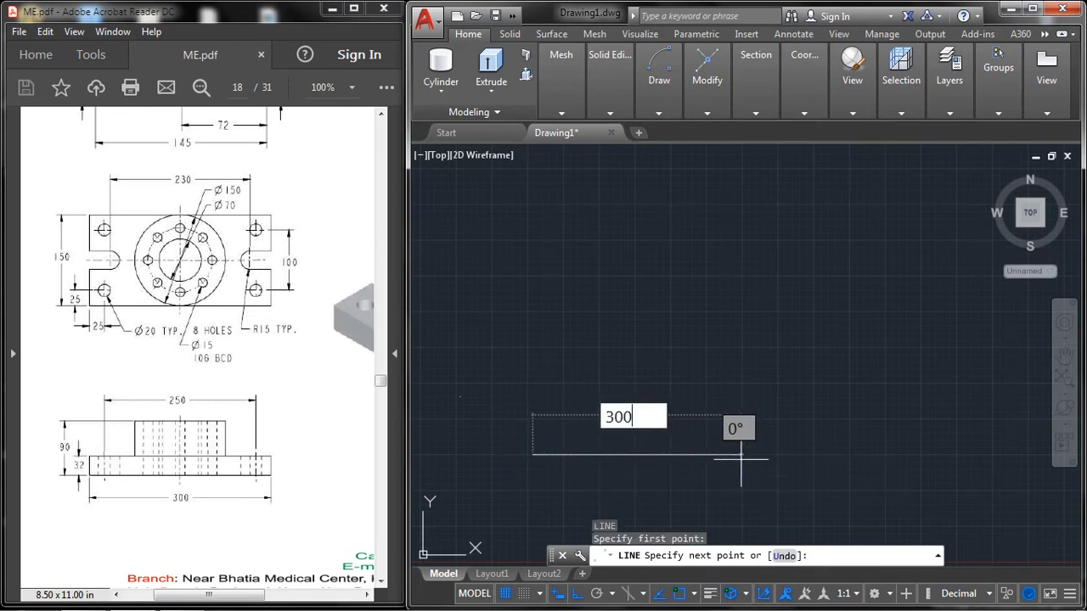
key("Return")
key("Return")
type("z")
key("Return")
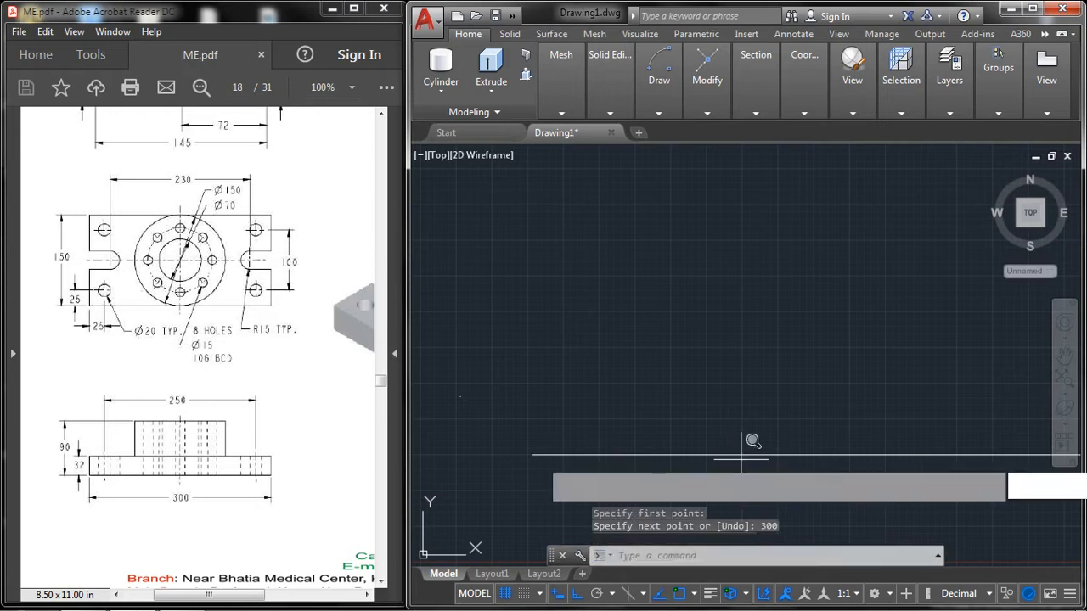
type("e")
key("Return")
scroll(740, 459, "down", 1)
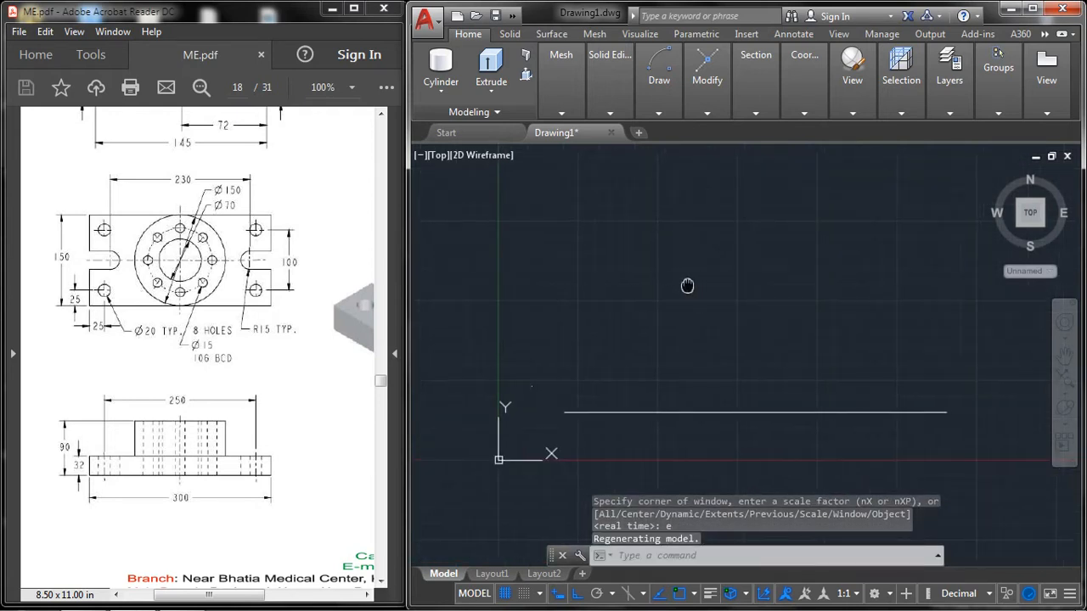
scroll(488, 340, "down", 1)
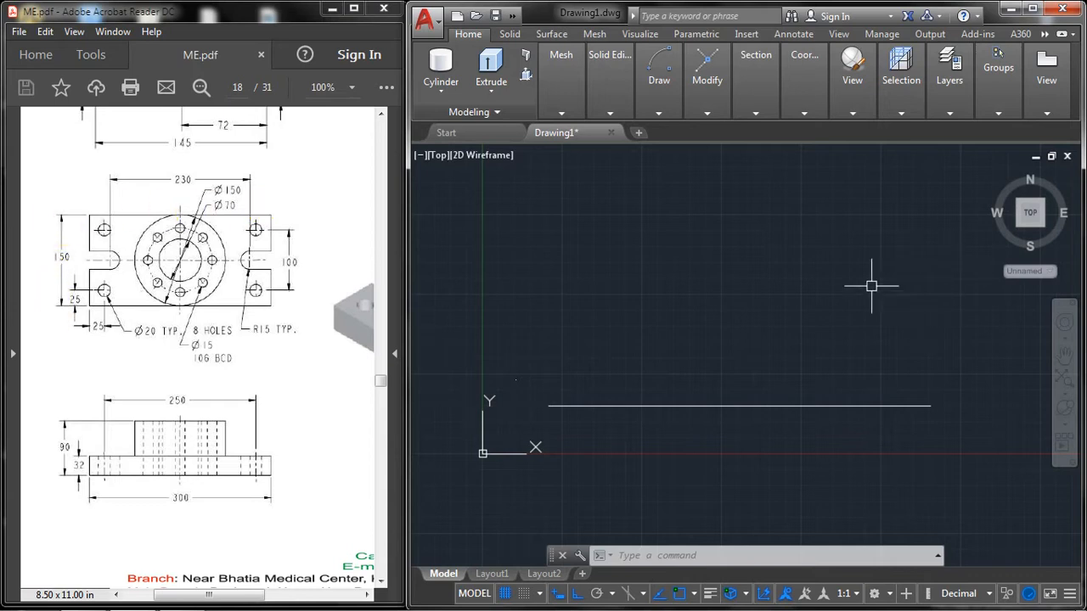
Complete the plate rectangle from the line's left end with a 150 vertical side, a 300 upper edge and a closing side
type("l")
key("Return")
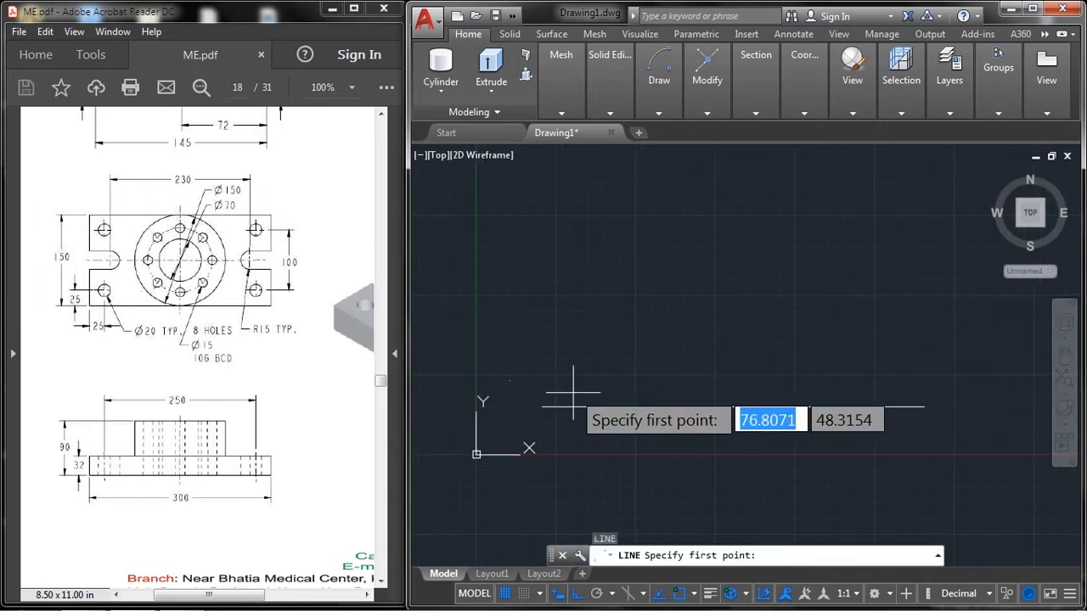
left_click(542, 406)
type("150")
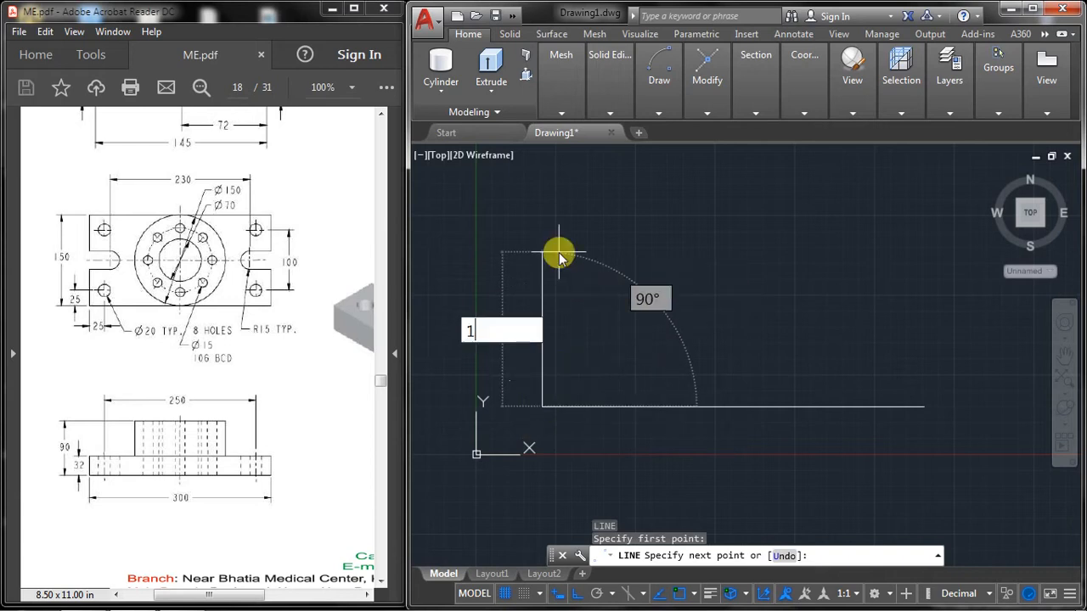
key("Return")
type("300")
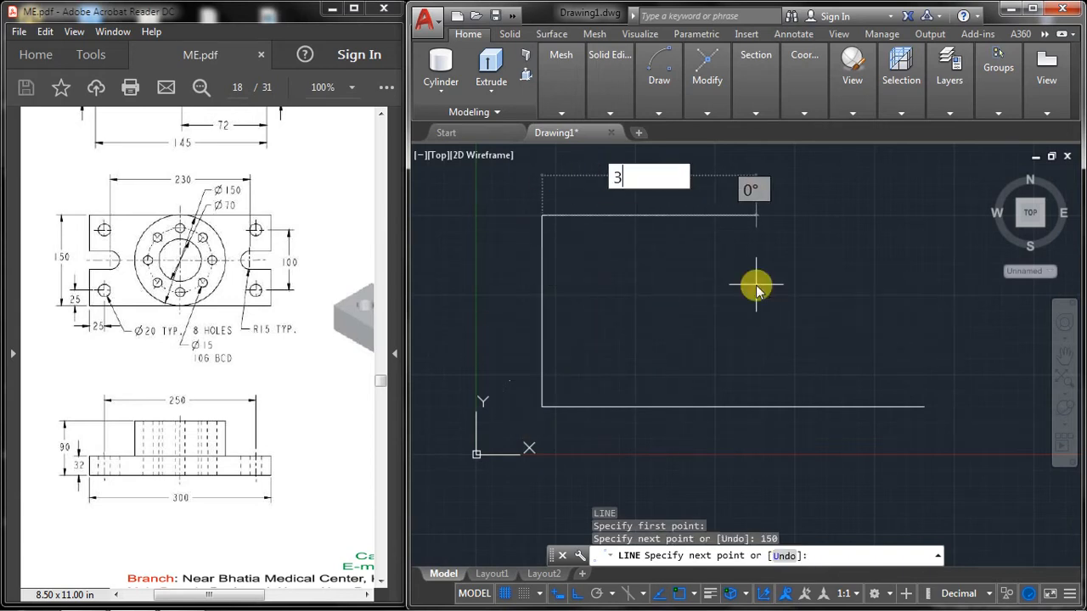
key("Return")
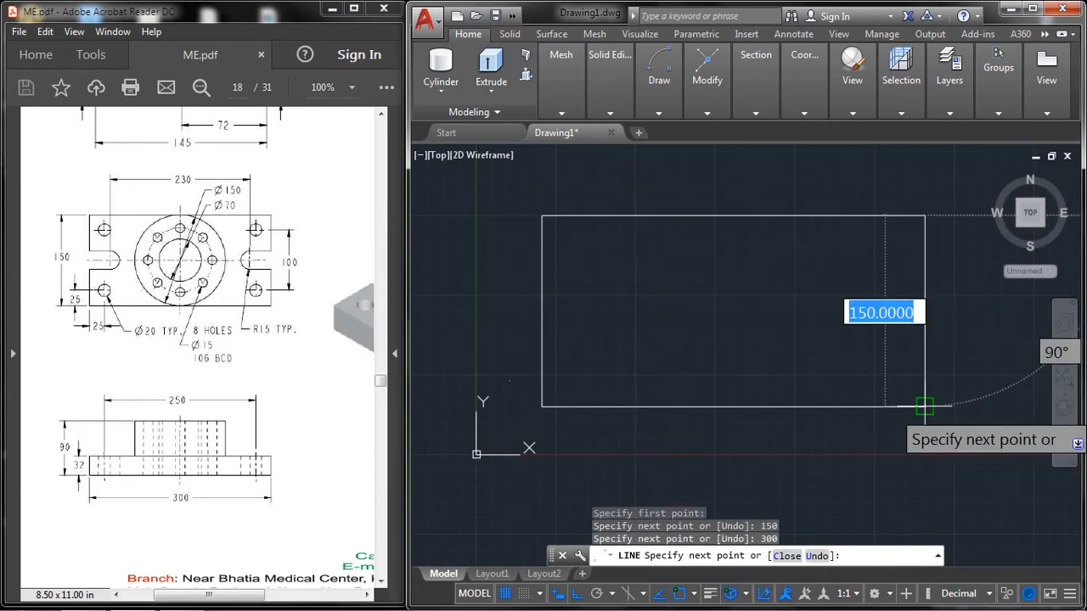
left_click(925, 405)
right_click(925, 407)
left_click(968, 219)
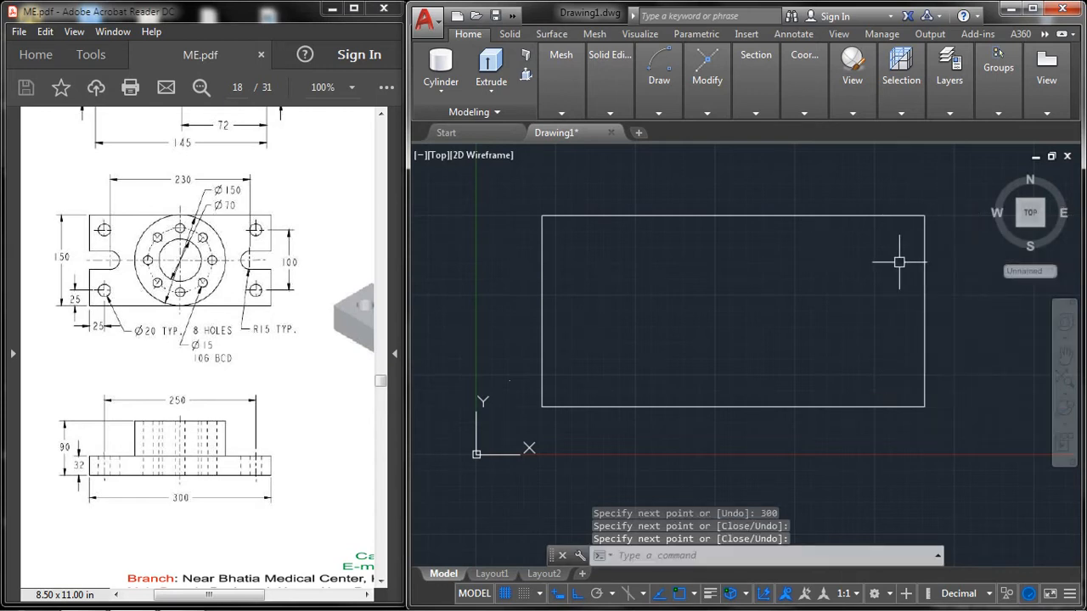
type("l")
key("Return")
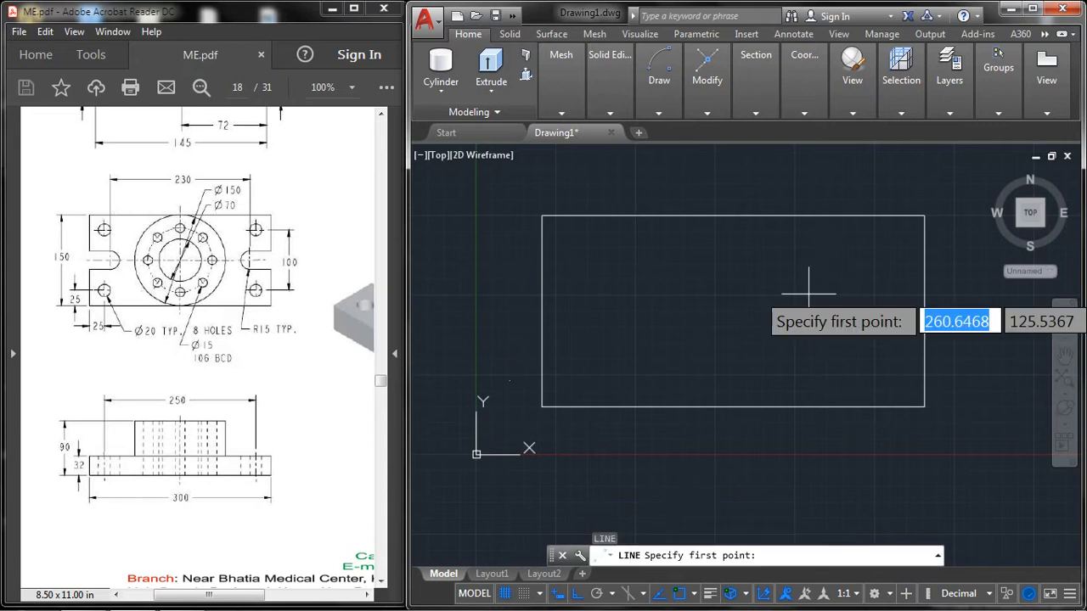
key("Escape")
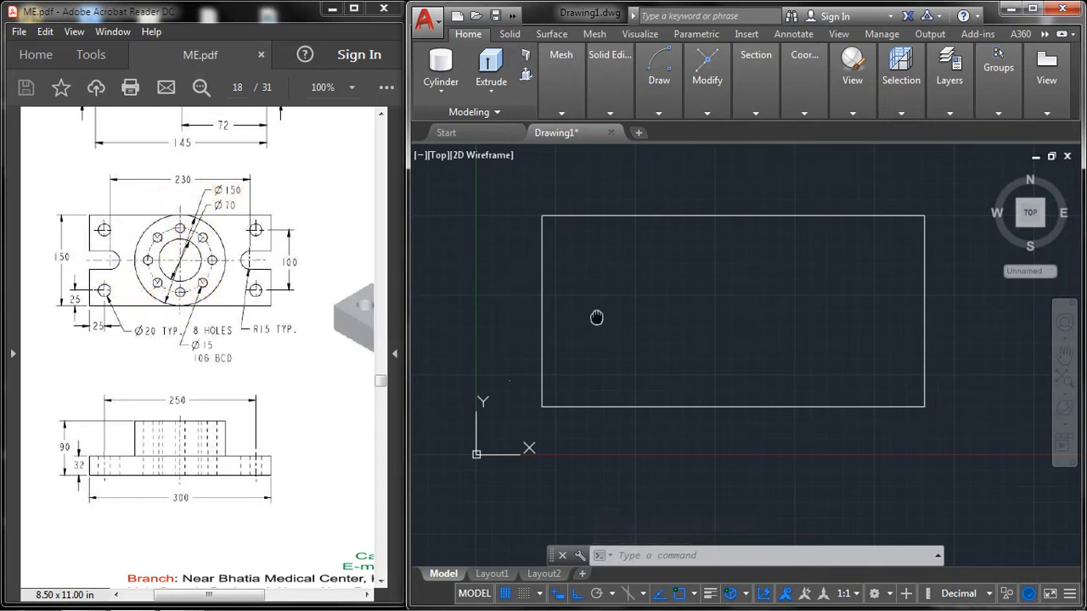
Draw a circle of radius 75 centred on the plate rectangle, aligned with the midpoints of its sides
type("c")
key("Return")
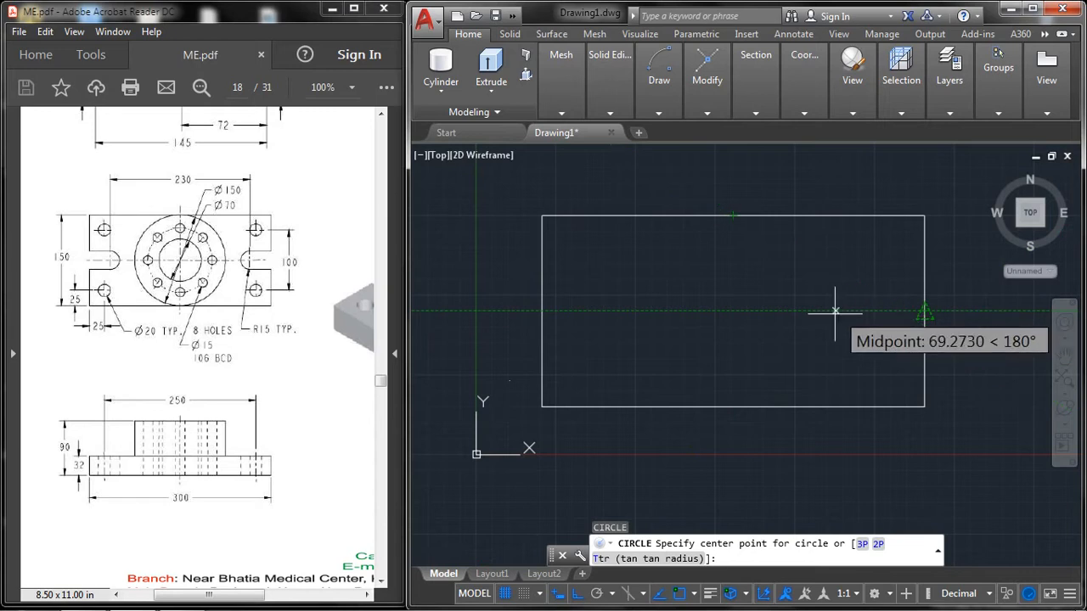
left_click(733, 311)
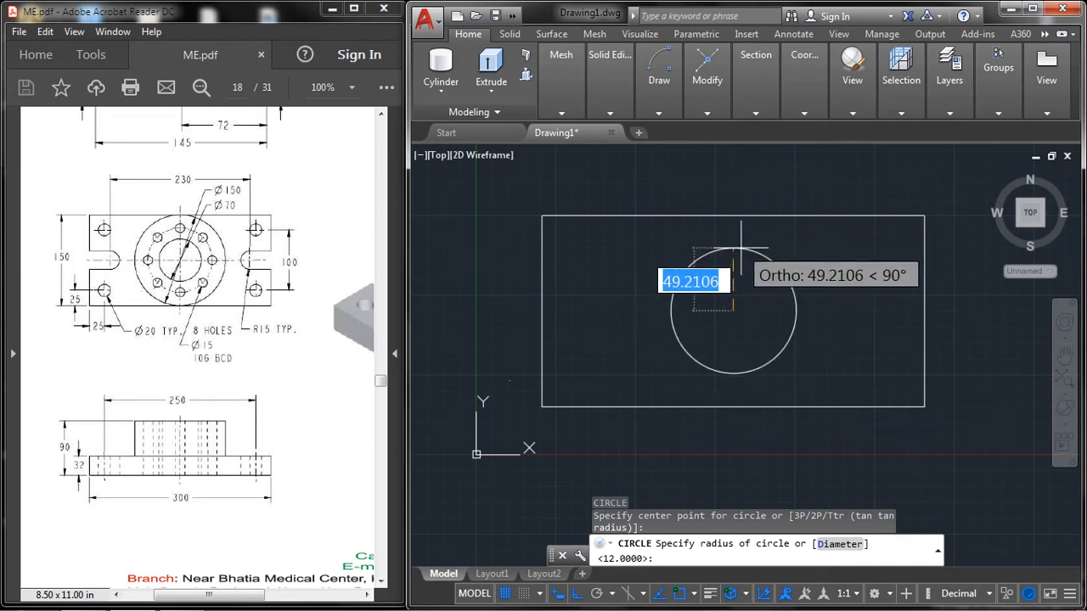
type("75")
key("Return")
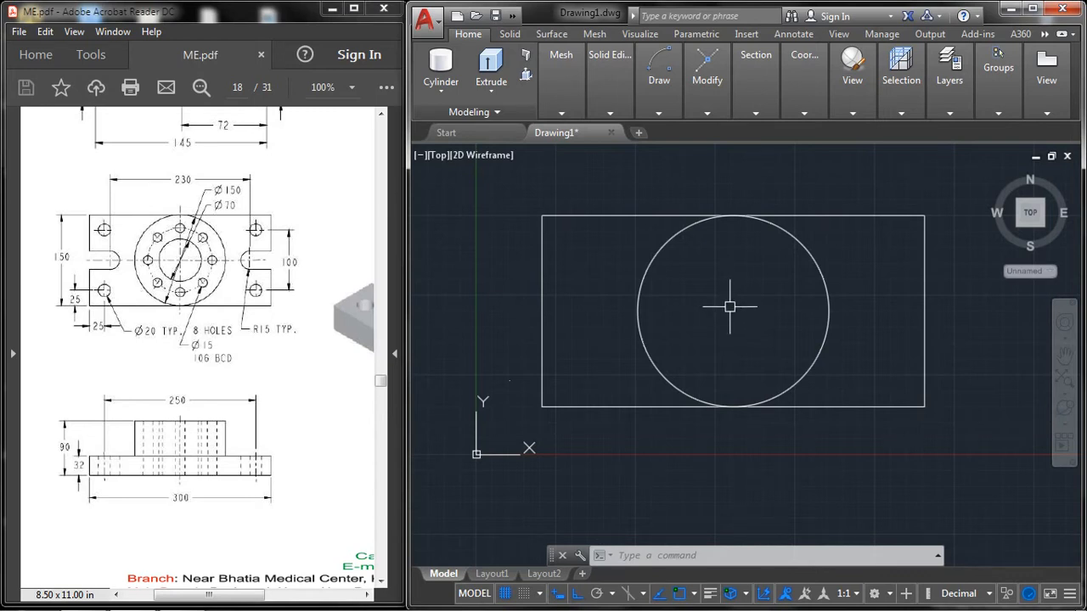
Add a vertical construction line through the centre of the circle
type("xl")
key("Return")
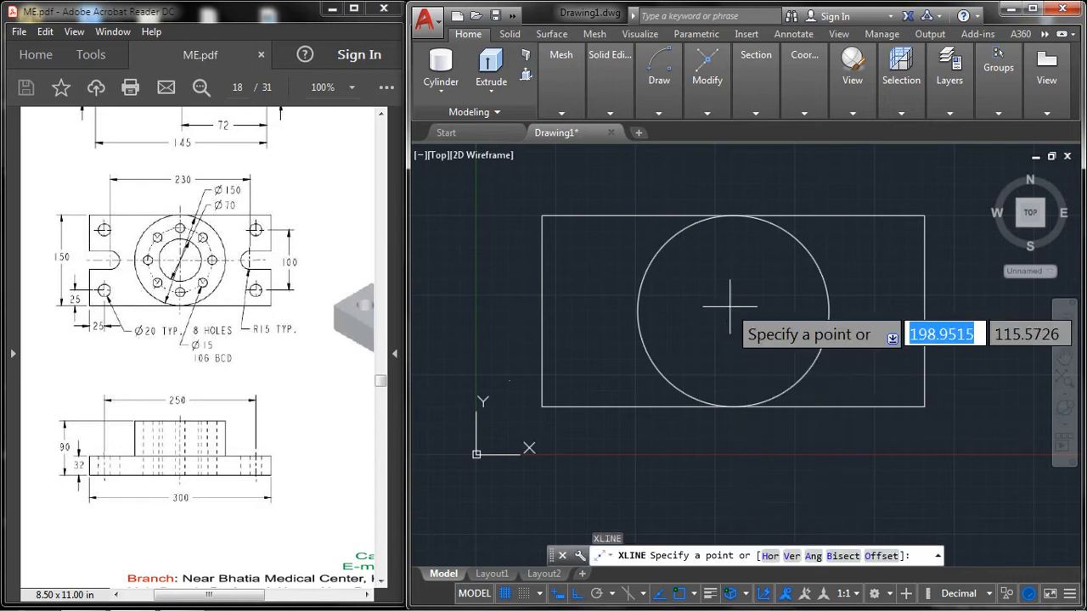
type("v")
key("Return")
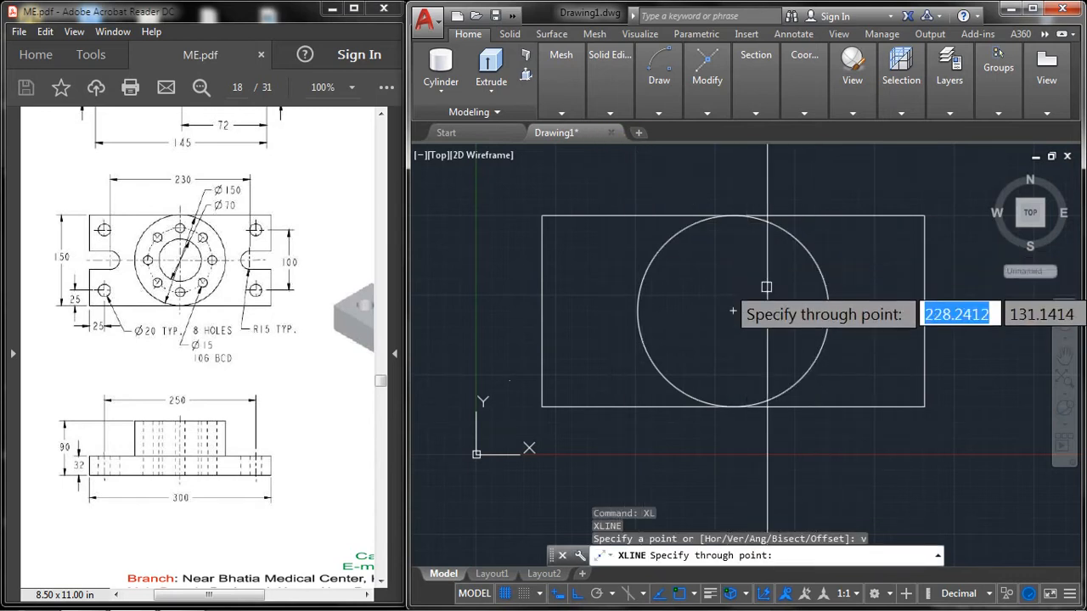
left_click(733, 311)
key("Return")
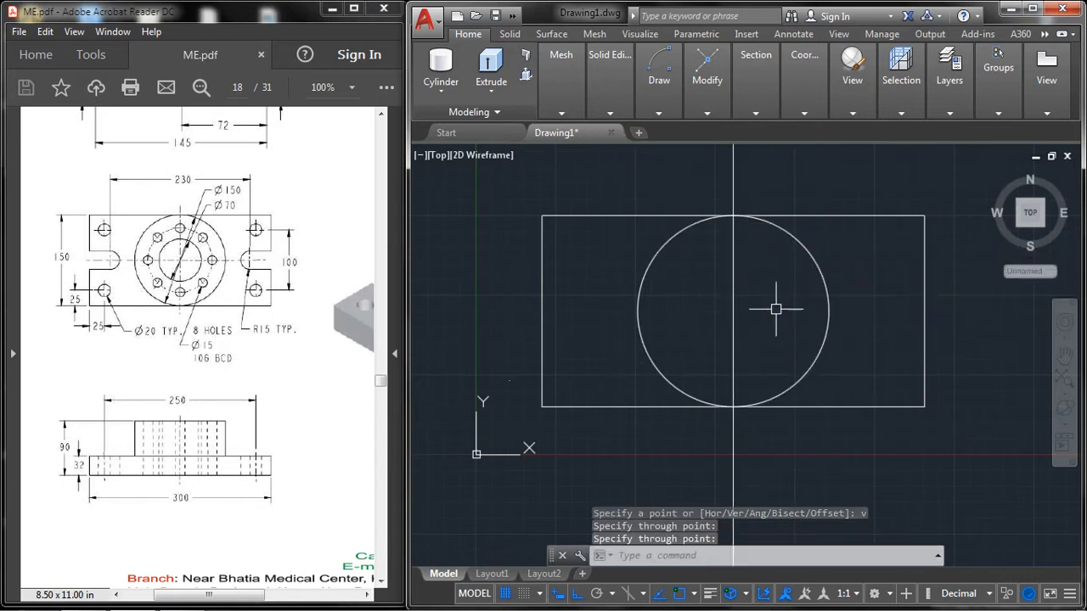
Add a horizontal construction line through the centre of the circle
key("Return")
type("h")
key("Return")
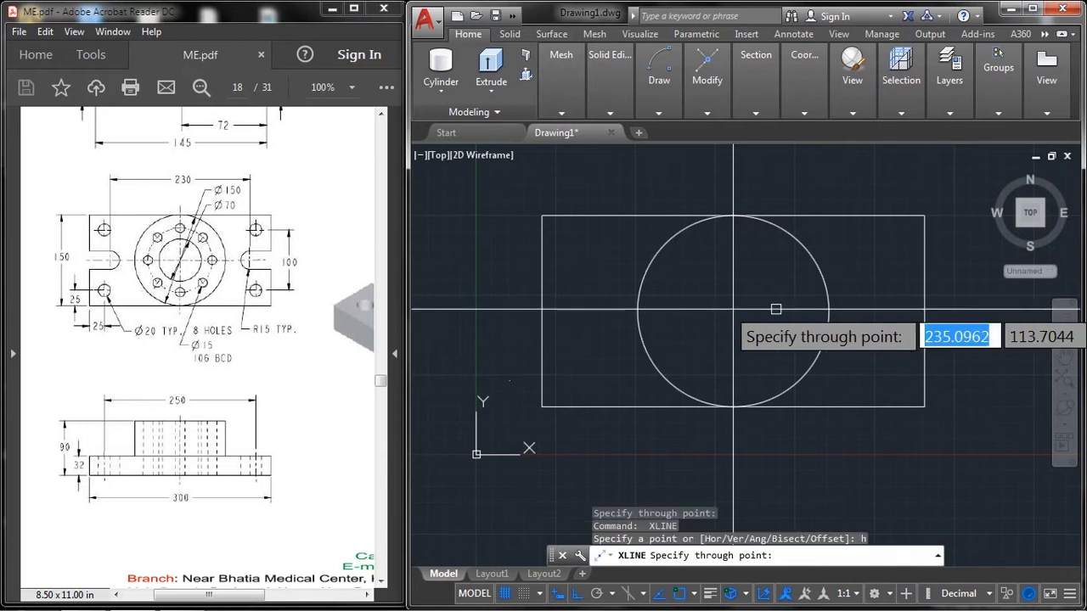
left_click(730, 311)
right_click(747, 285)
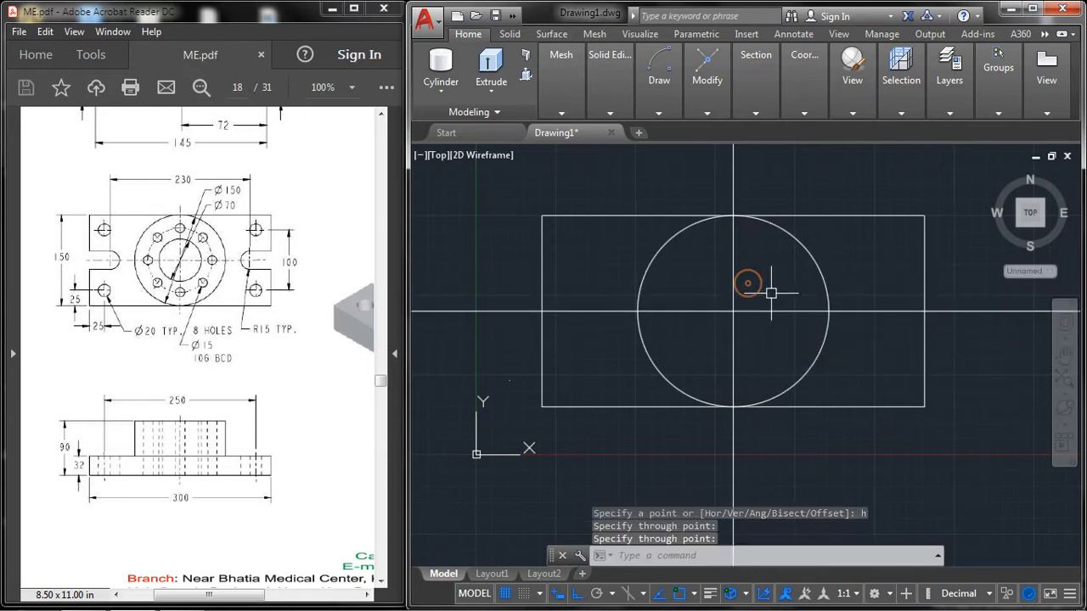
Draw a concentric circle of diameter 70 at the intersection of the two construction lines
middle_click_drag(771, 274, 760, 274)
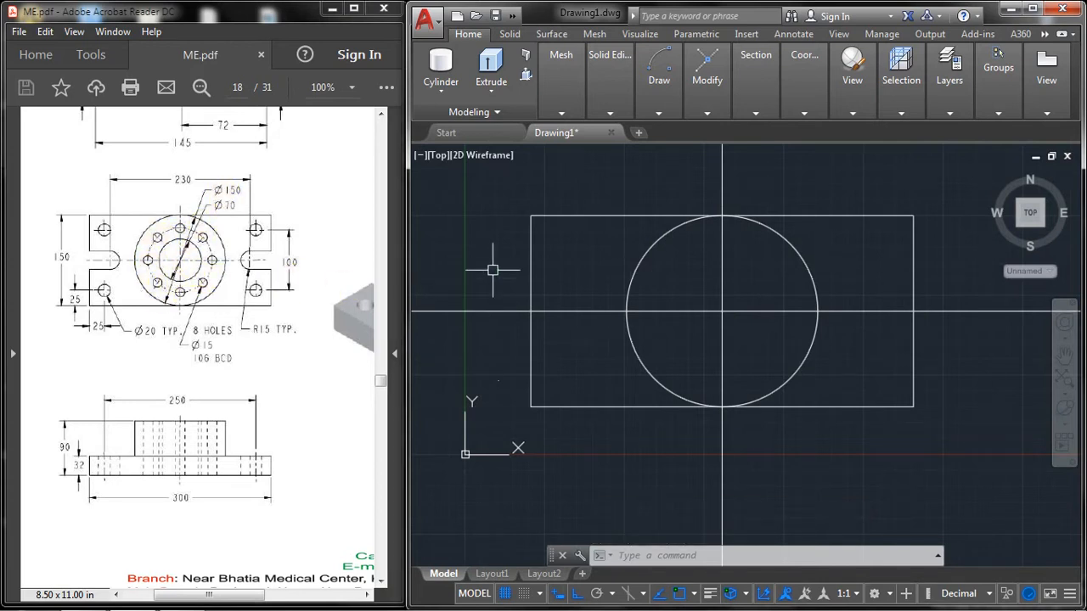
type("c")
key("Return")
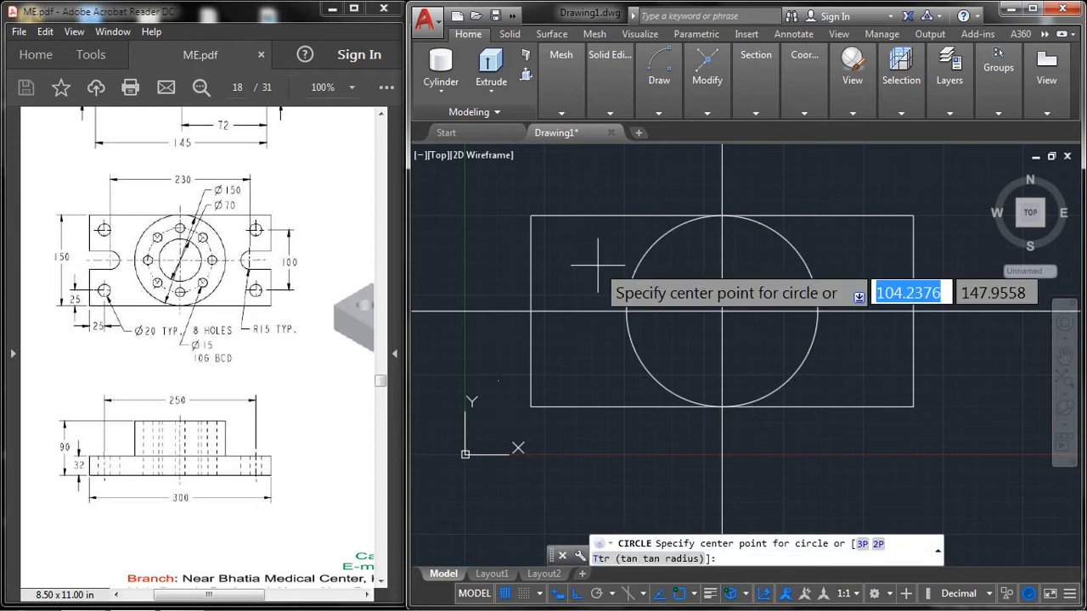
left_click(722, 312)
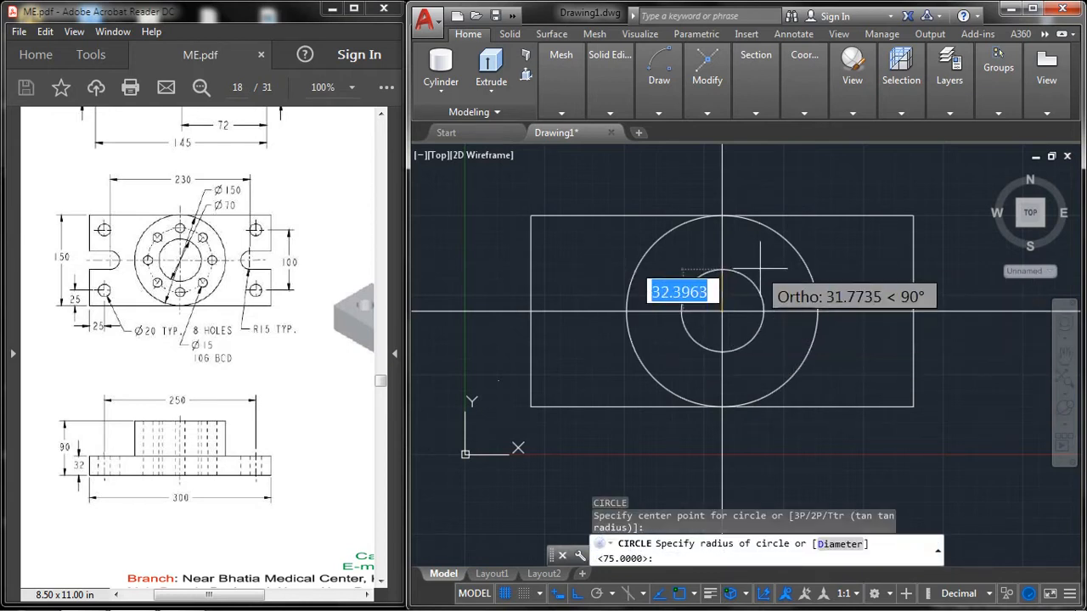
type("d")
key("Return")
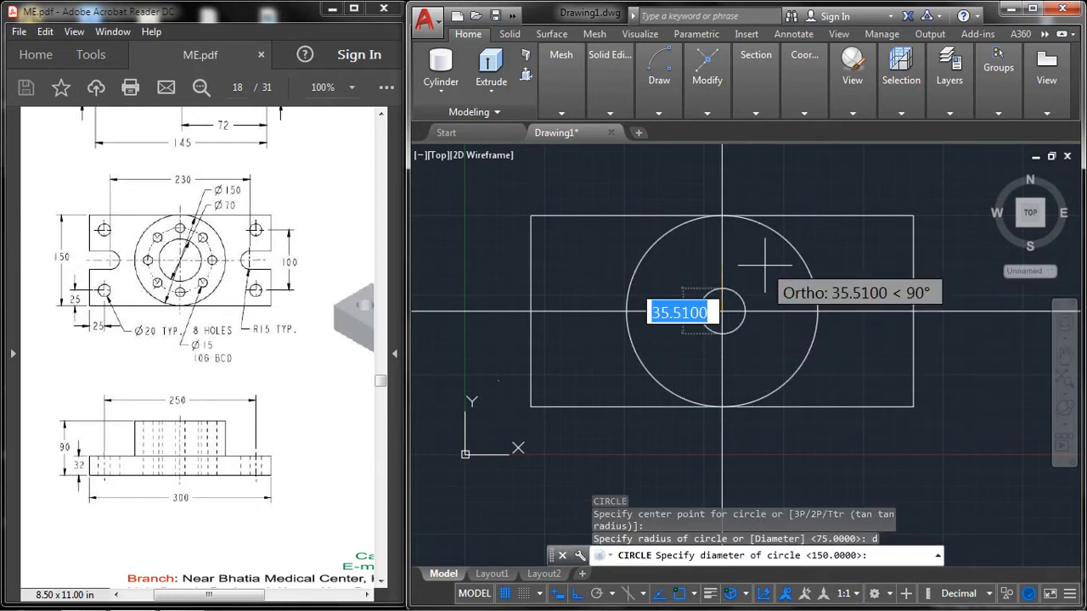
type("70")
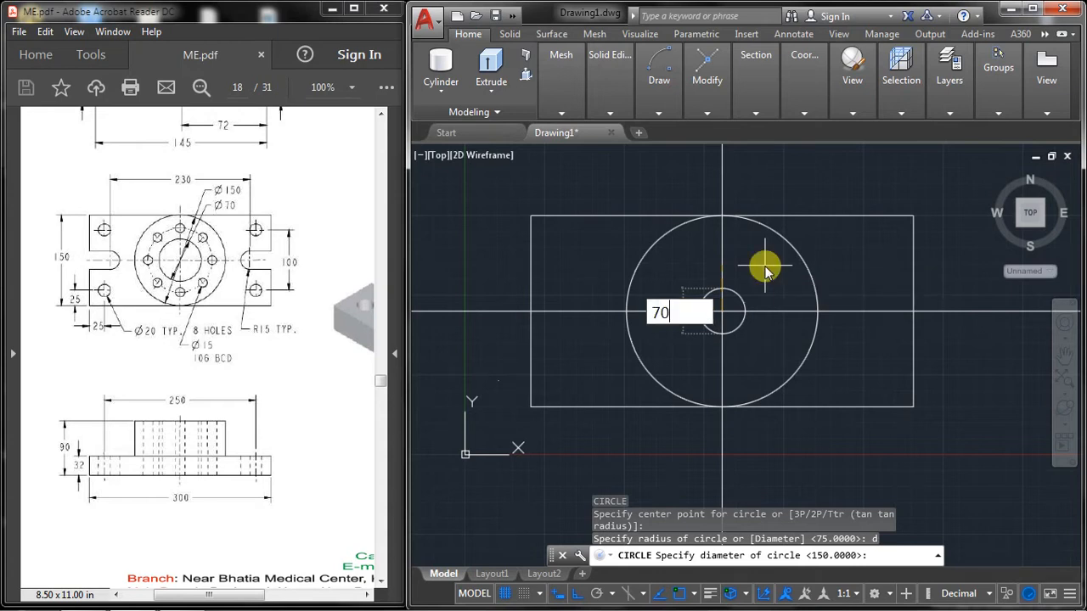
key("Return")
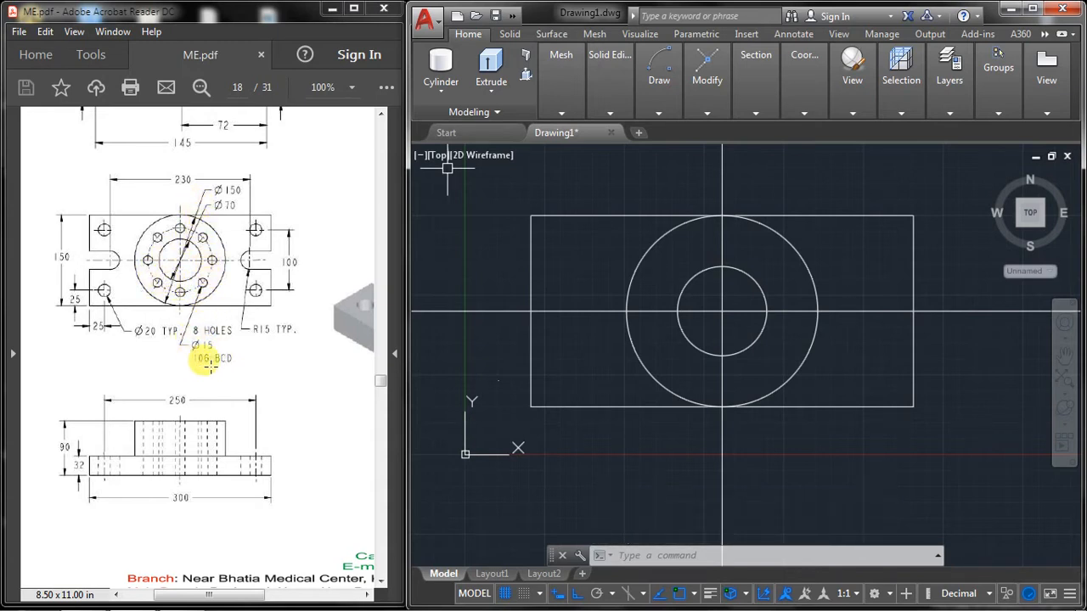
Draw a bolt circle of diameter 106 centred on the intersection of the two construction lines
type("c")
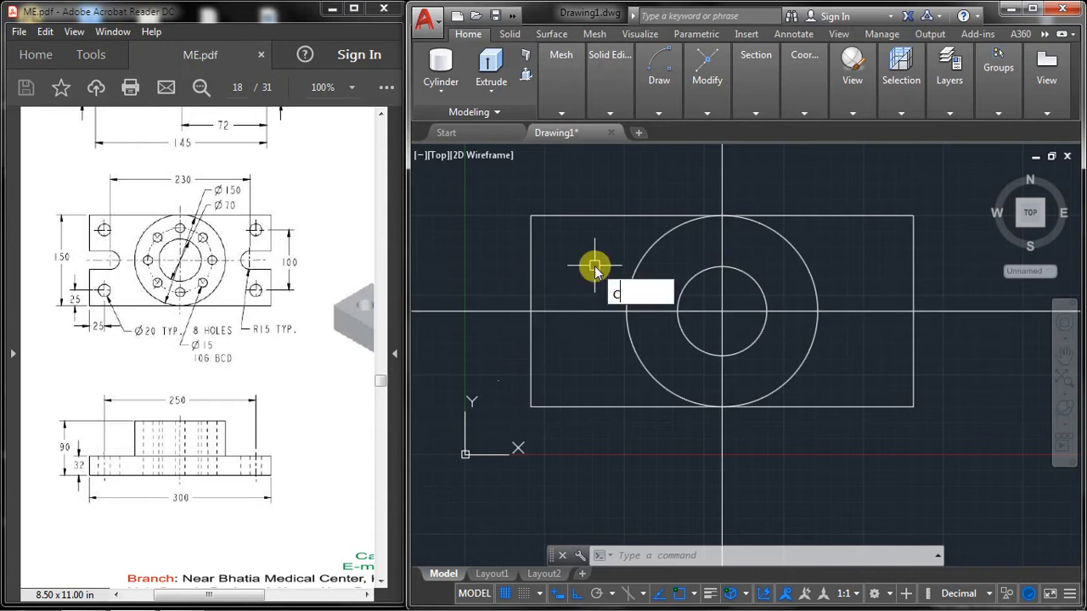
key("Return")
left_click(722, 311)
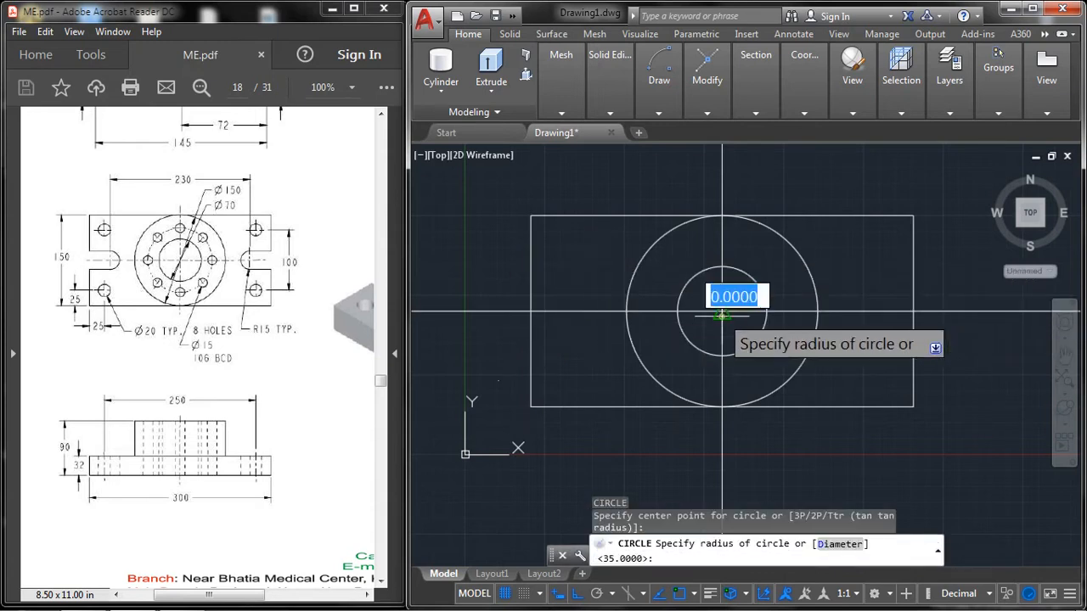
type("d")
key("Return")
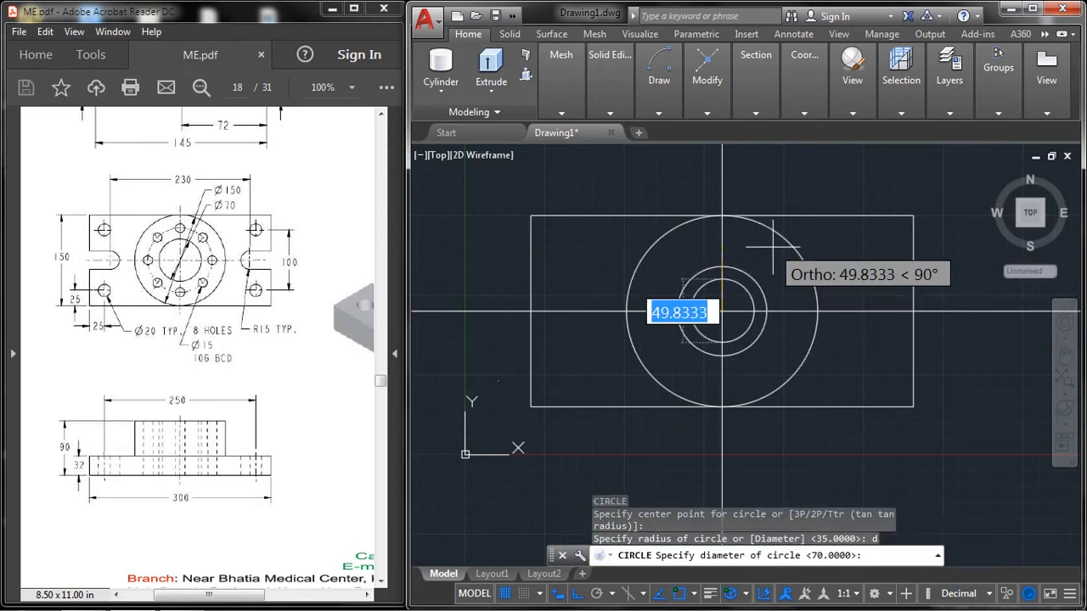
type("106")
key("Return")
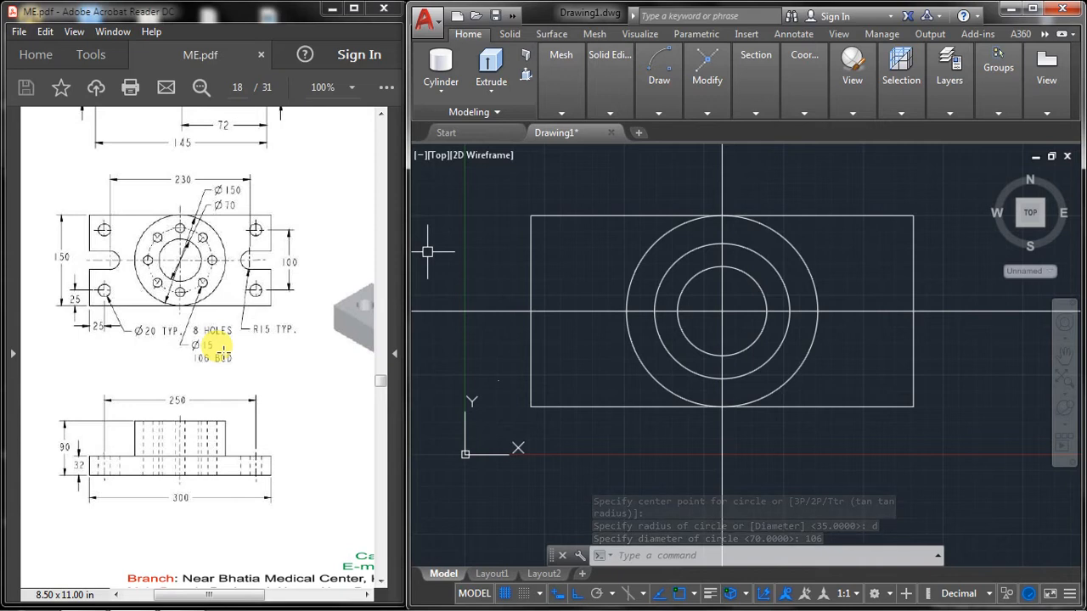
Draw a hole circle of diameter 15 where the vertical construction line crosses the top of the 106 bolt circle
type("c")
key("Return")
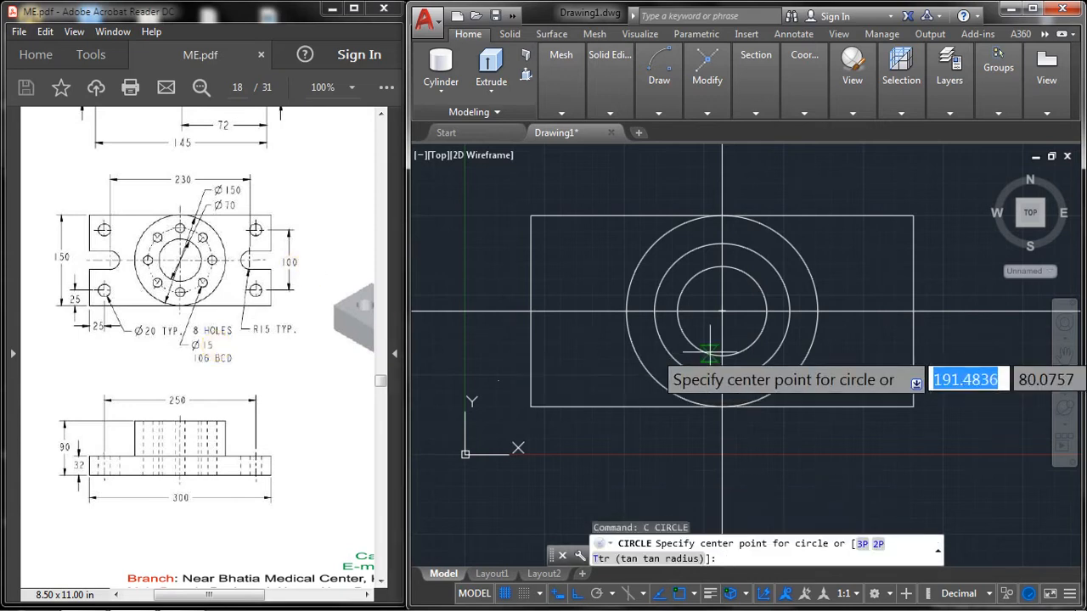
scroll(730, 280, "up", 2)
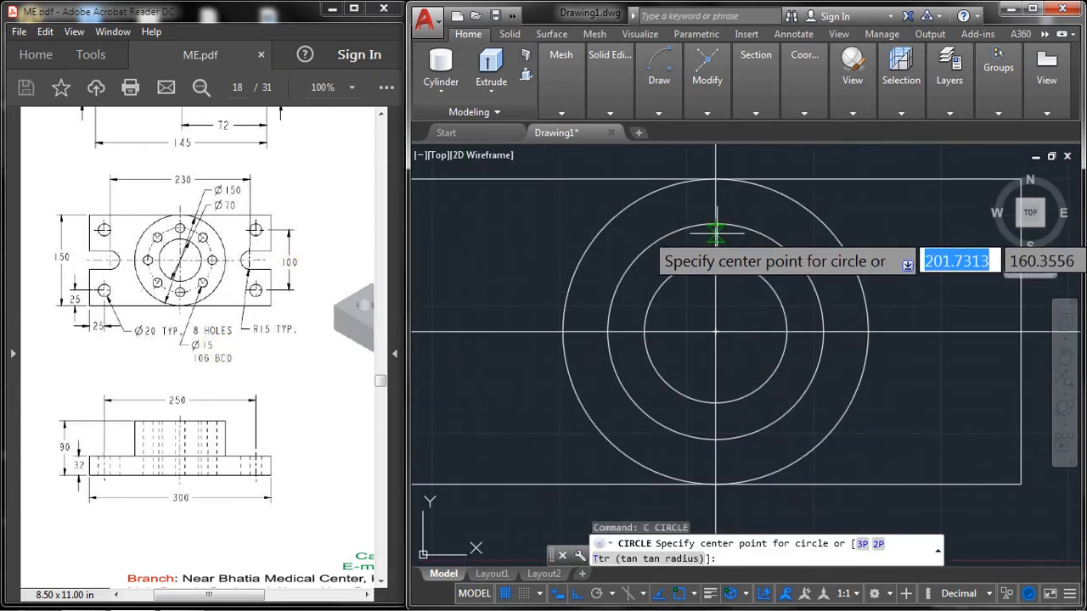
left_click(716, 223)
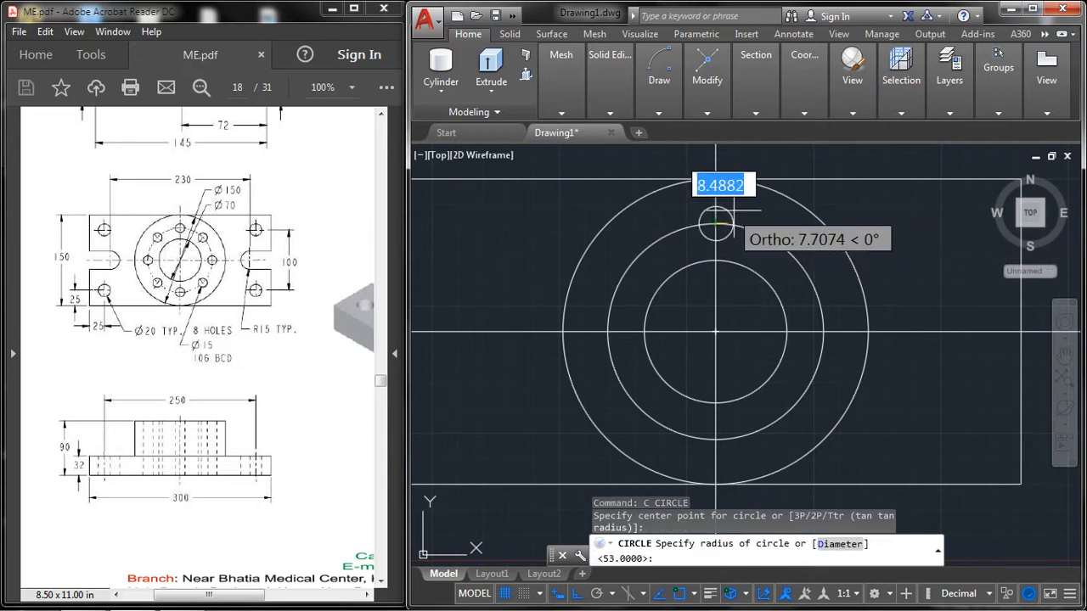
type("d")
key("Return")
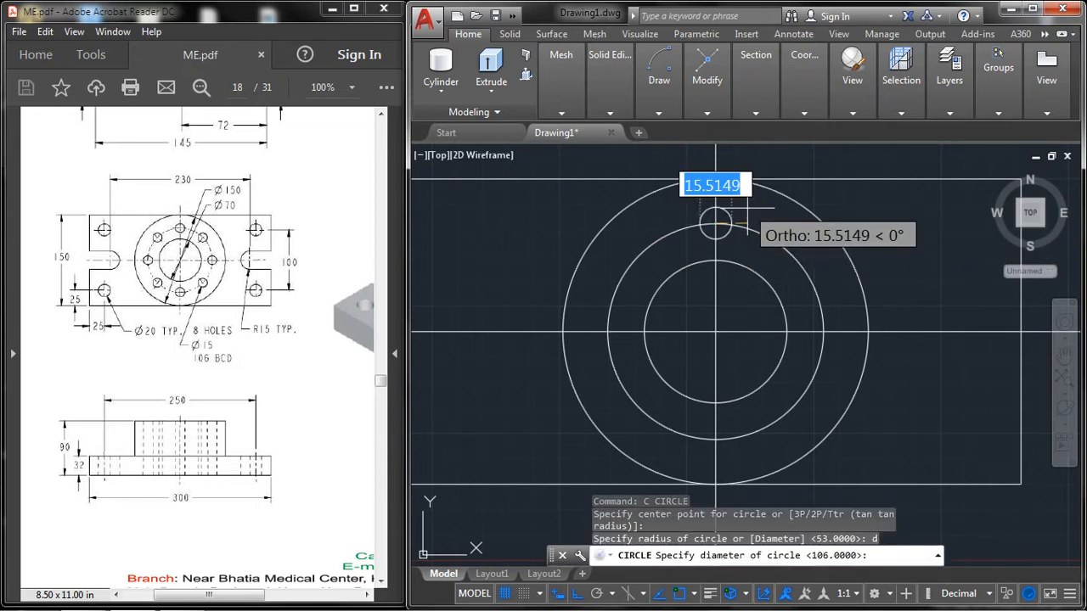
type("15")
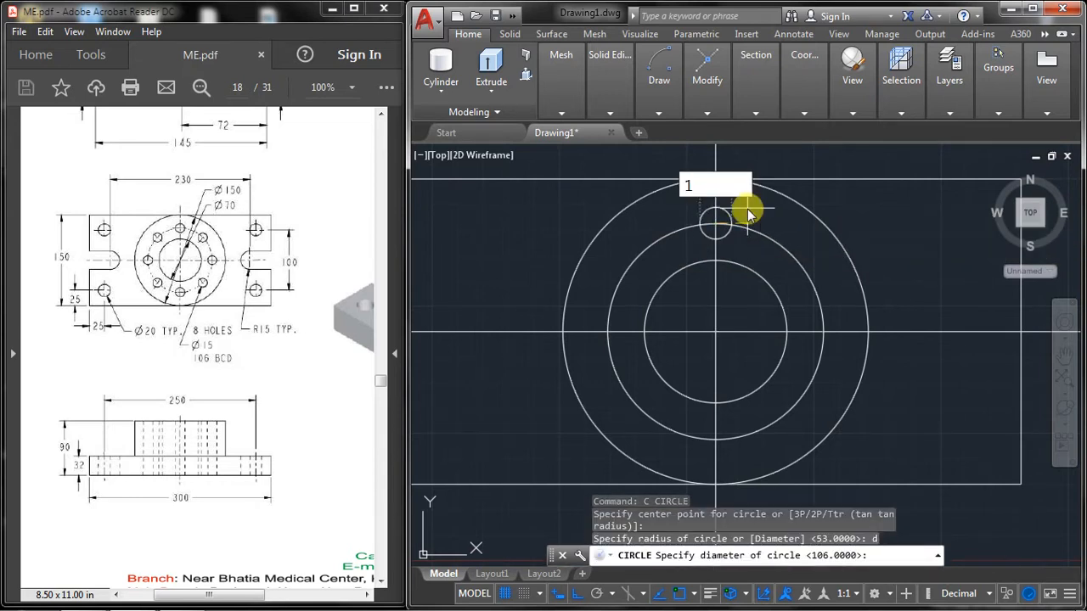
key("Return")
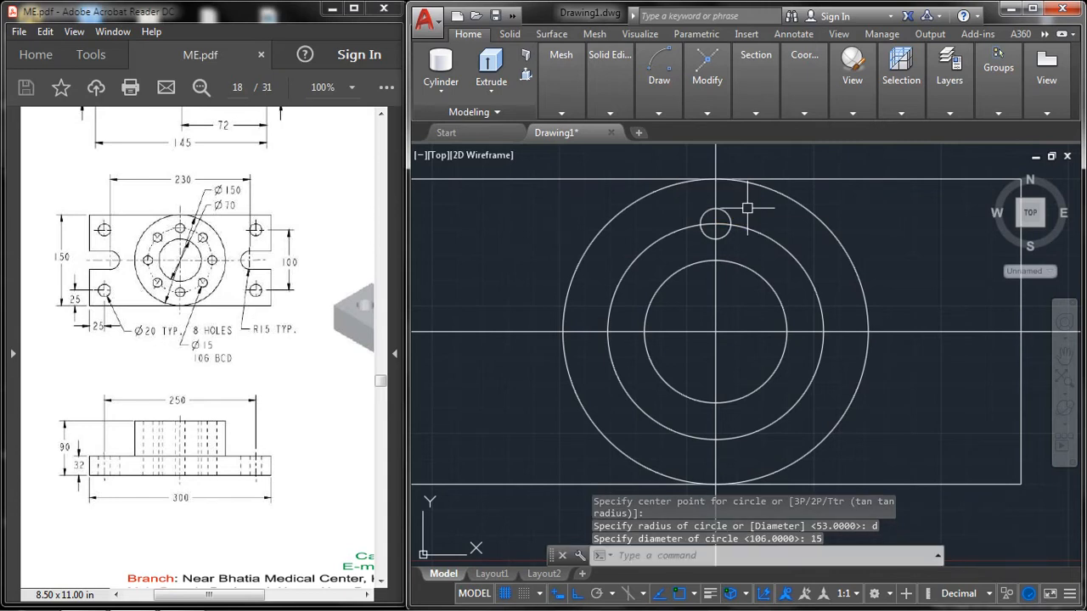
Create a polar array of the 15 diameter hole with 8 items around the centre of the concentric circles
type("ar")
key("Return")
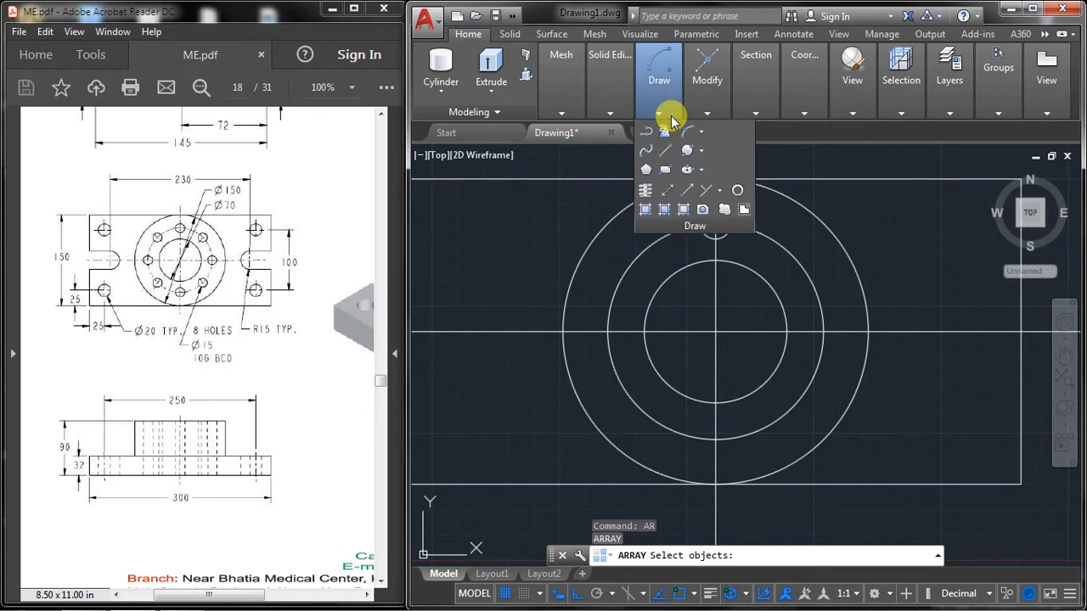
mouse_move(702, 108)
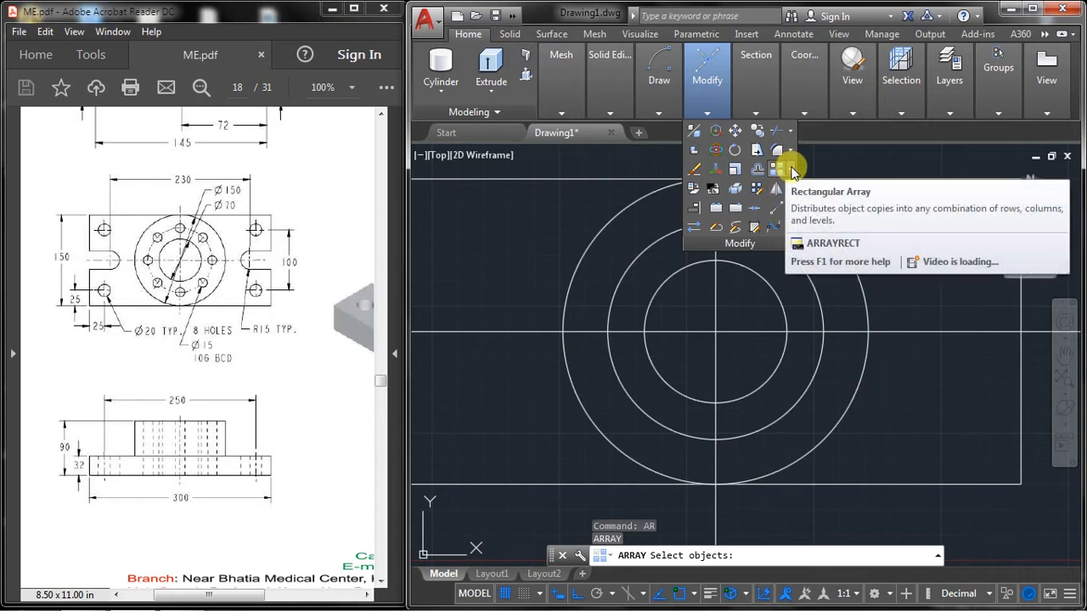
middle_click_drag(872, 259, 879, 256)
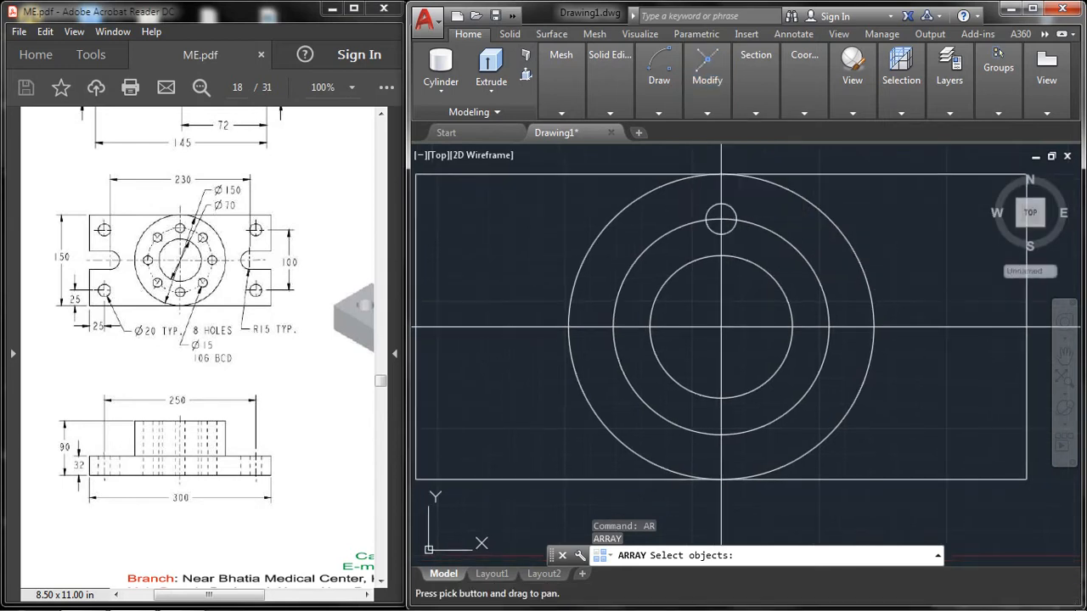
left_click(732, 212)
key("Return")
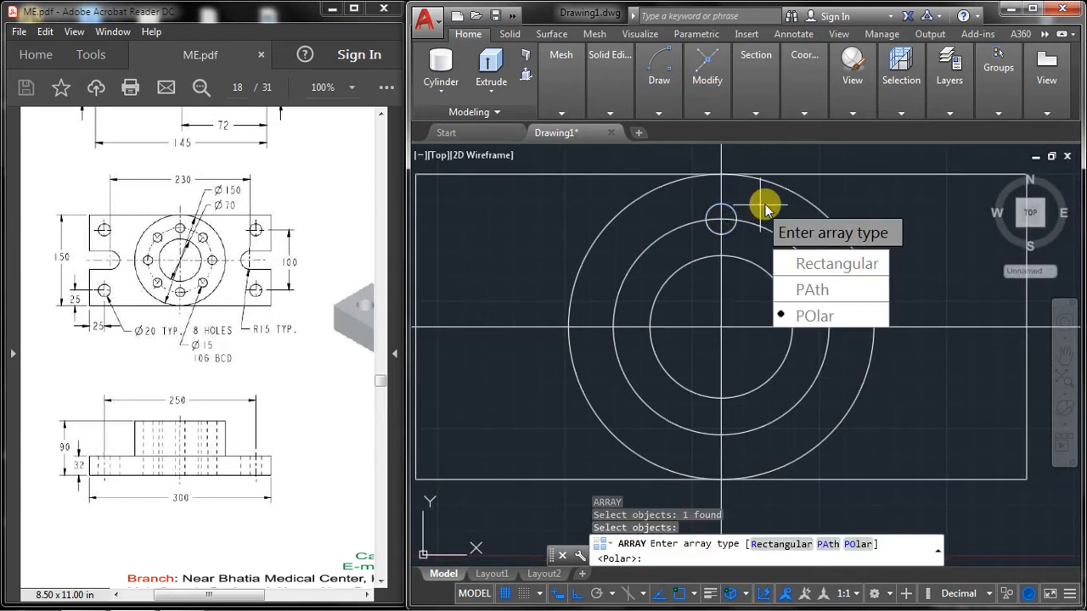
left_click(814, 316)
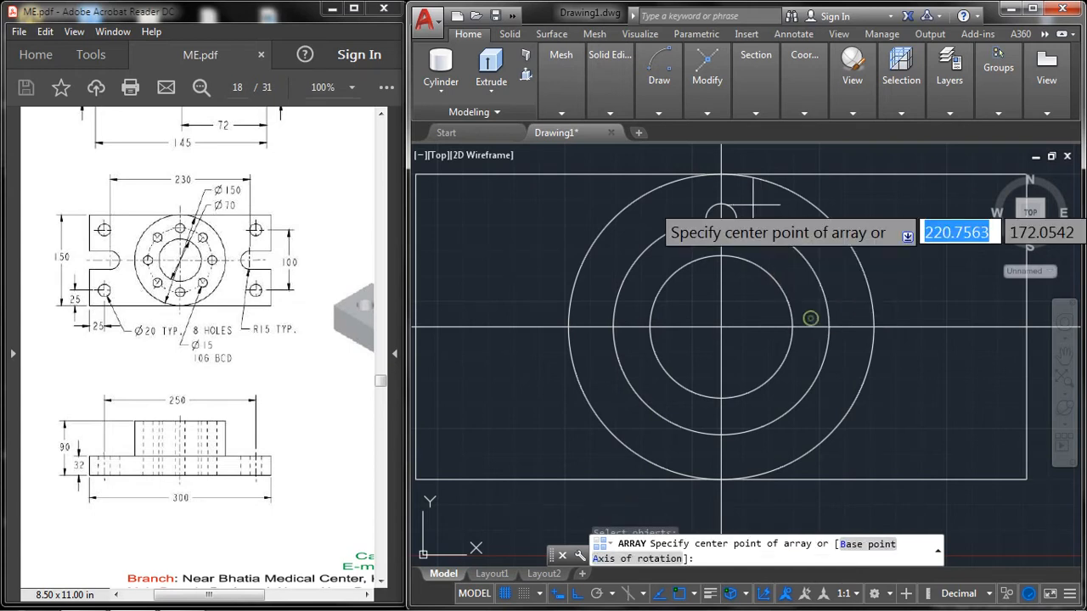
left_click(727, 328)
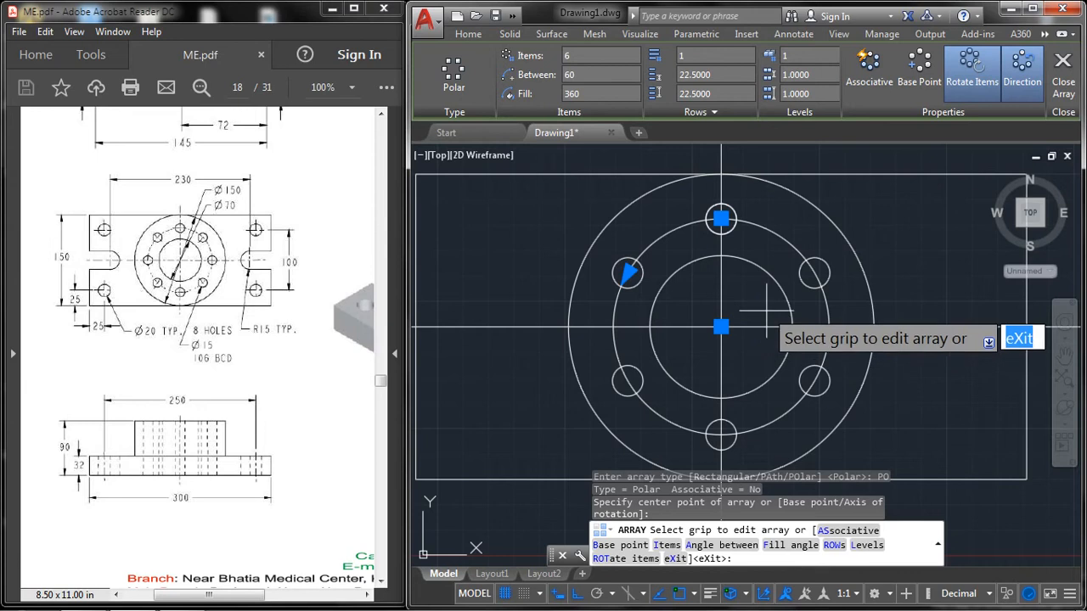
left_click(598, 56)
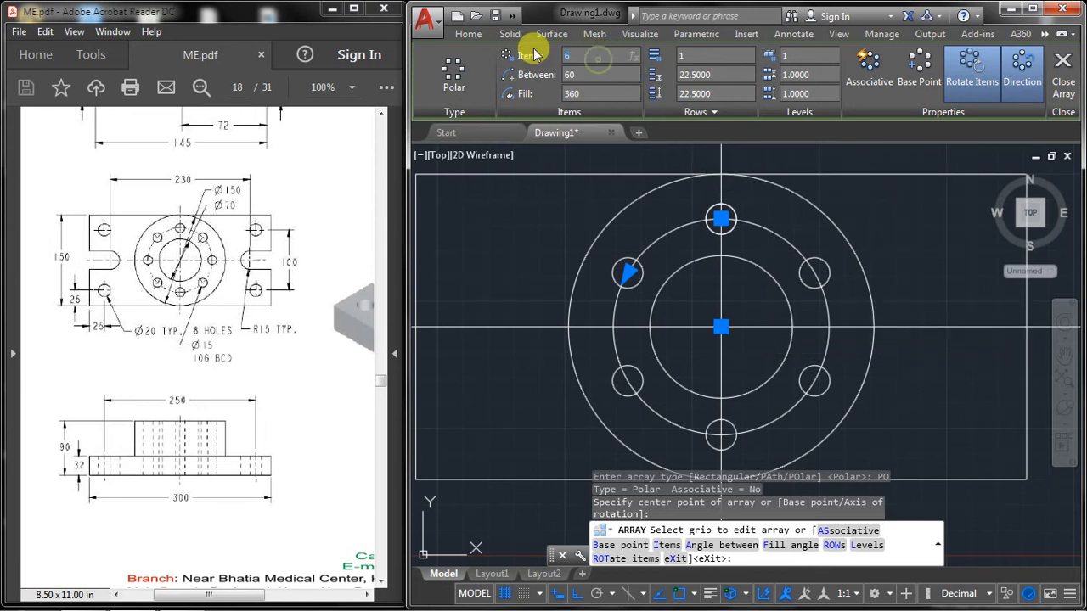
key("Return")
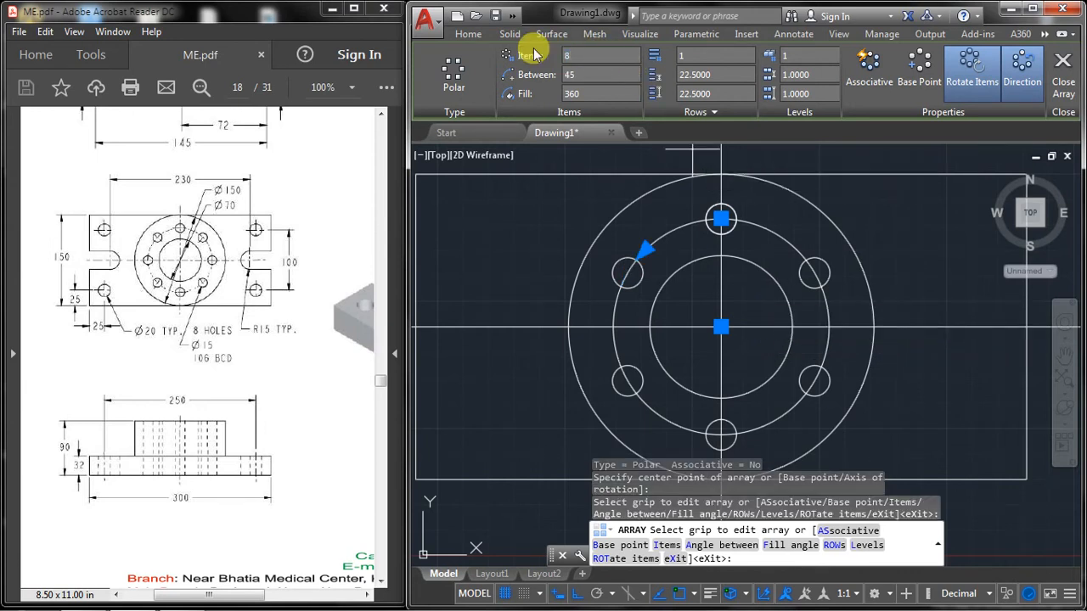
left_click(1063, 64)
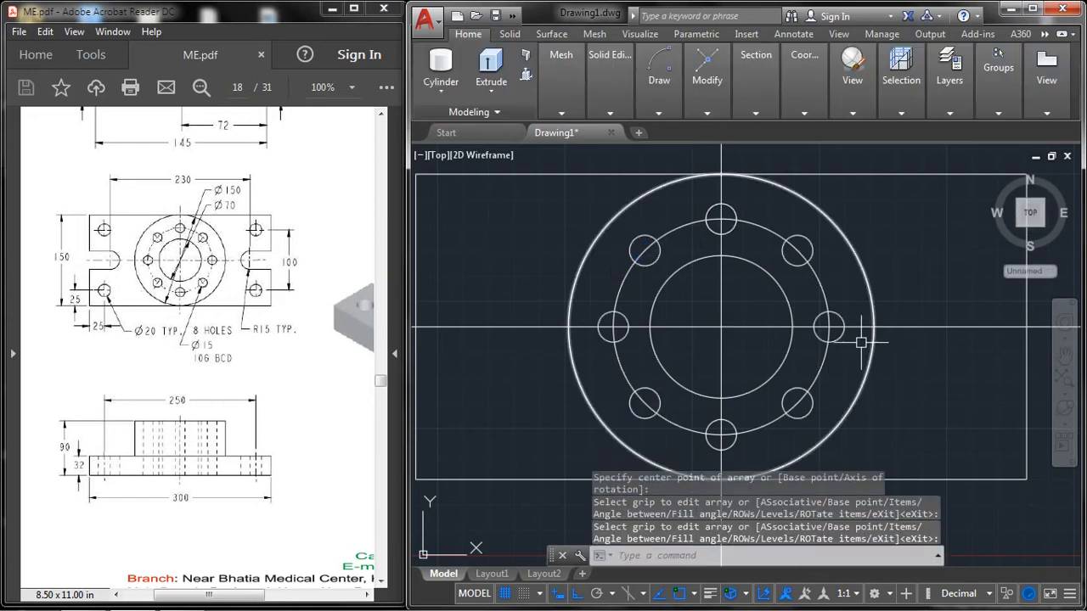
Erase the 106 diameter bolt circle that runs through the eight holes
scroll(817, 316, "down", 4)
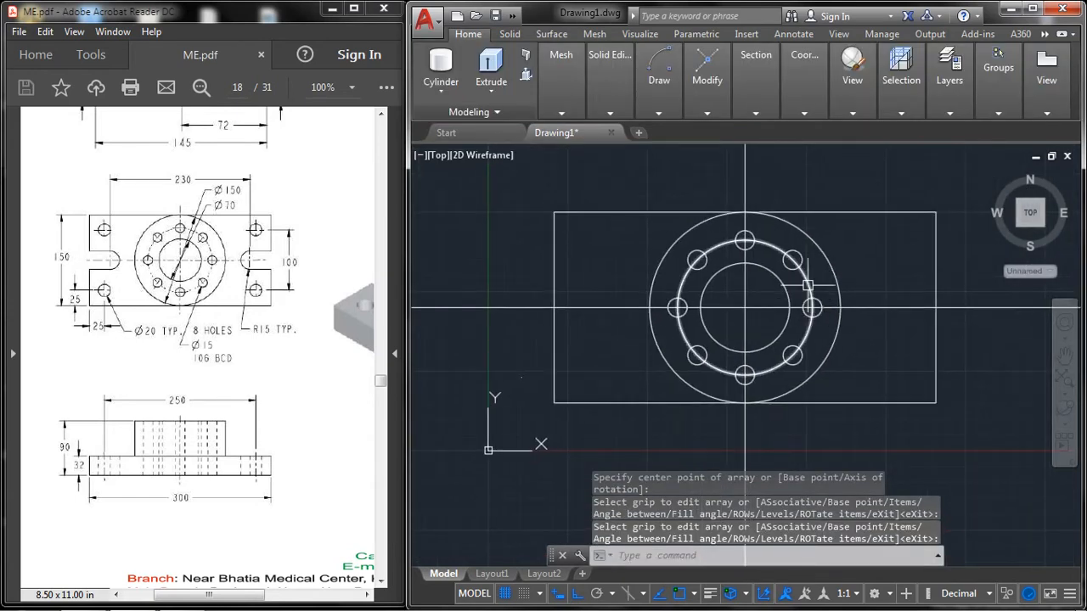
left_click(815, 312)
type("e")
key("Return")
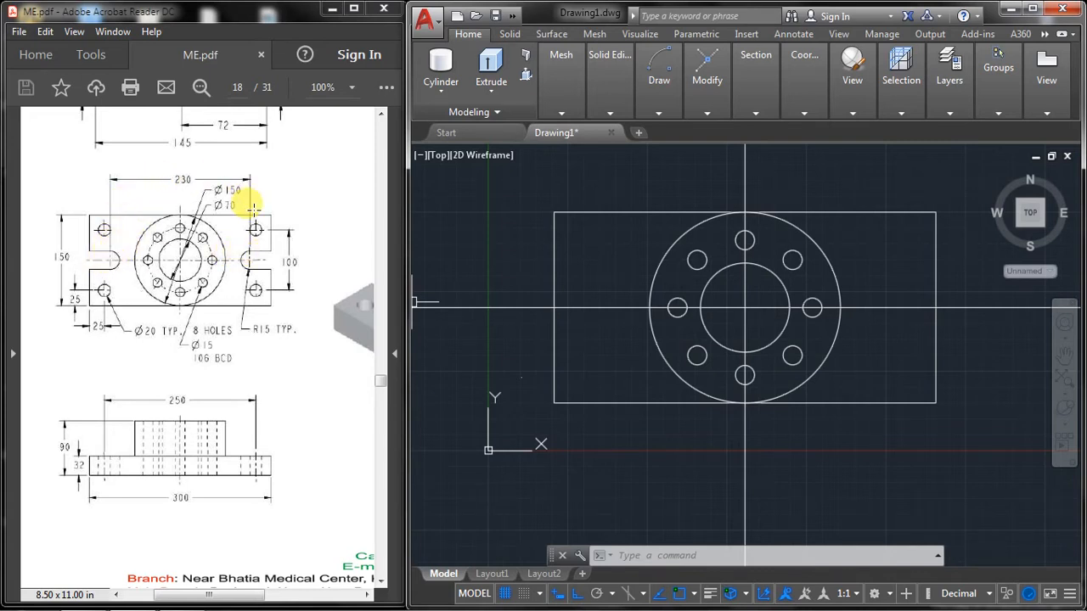
Offset the vertical construction line by 115 towards the plate's left side
middle_click_drag(656, 251, 637, 251)
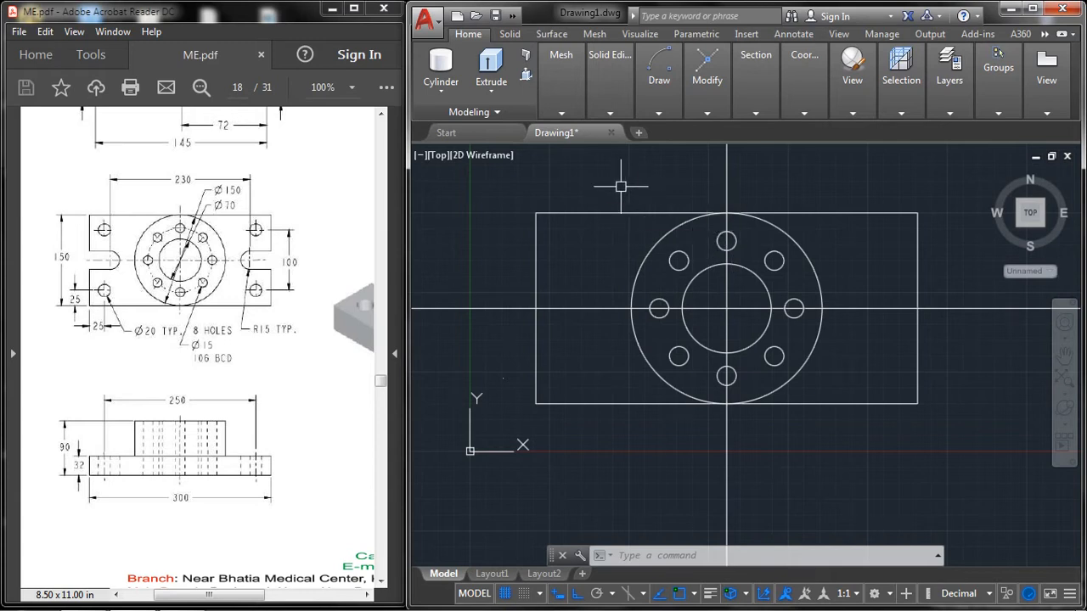
type("O")
key("Return")
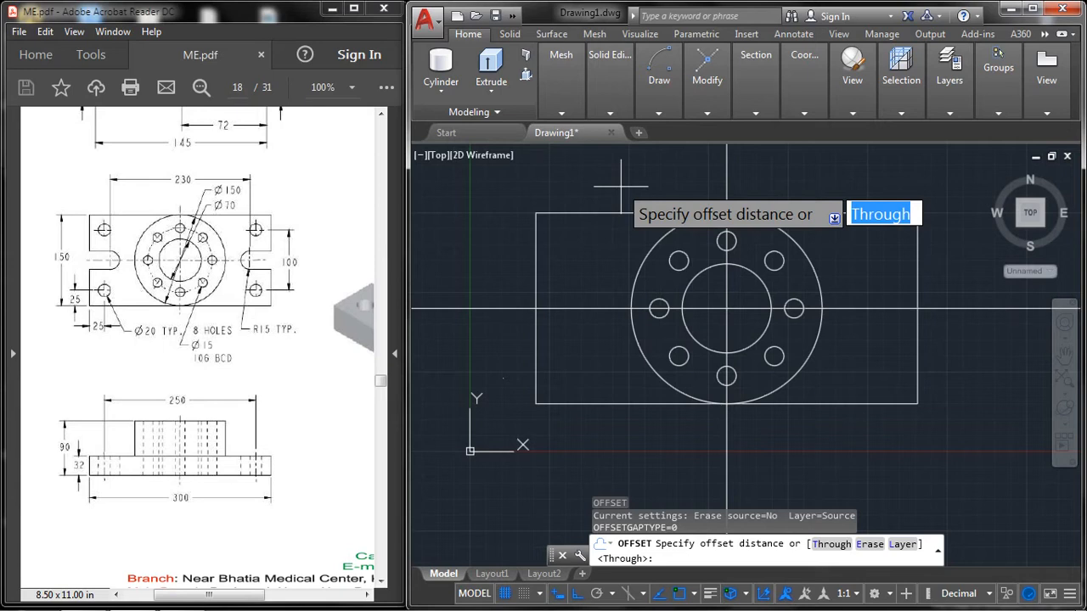
type("115")
key("Return")
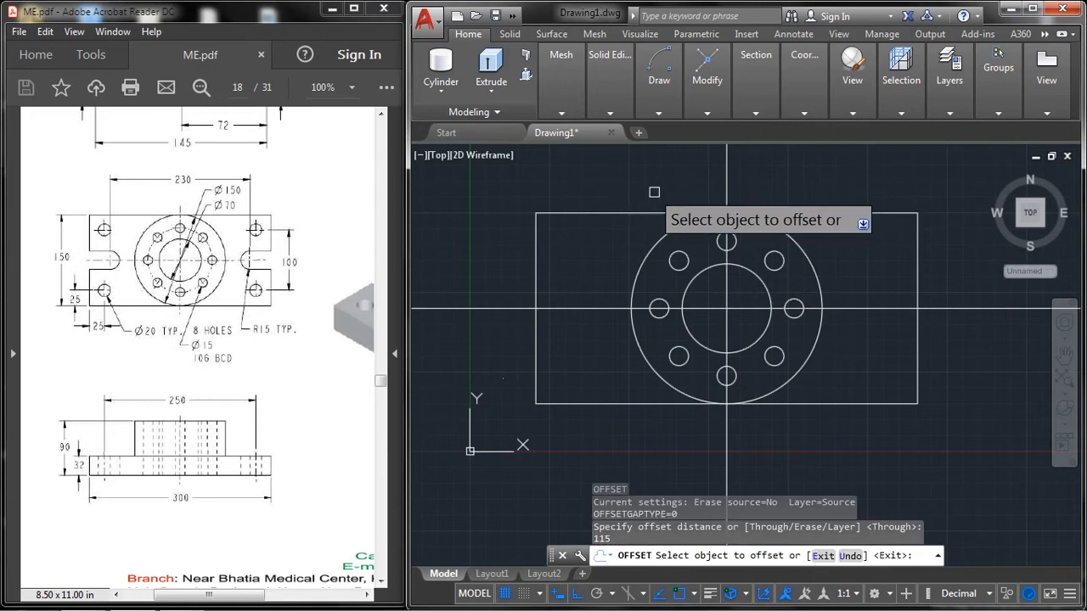
left_click(724, 189)
left_click(651, 178)
right_click(651, 178)
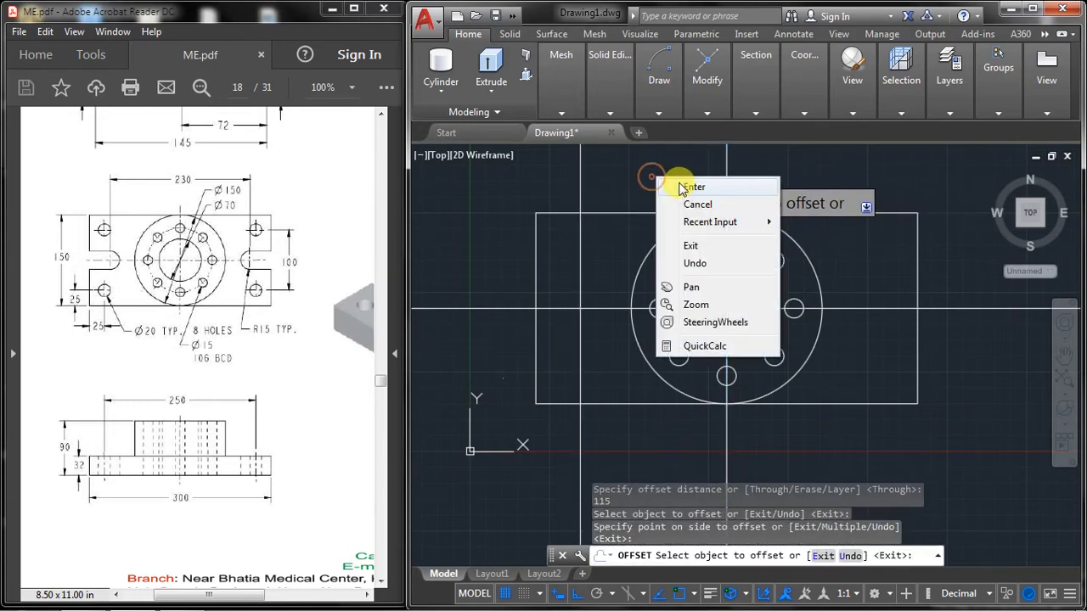
left_click(684, 185)
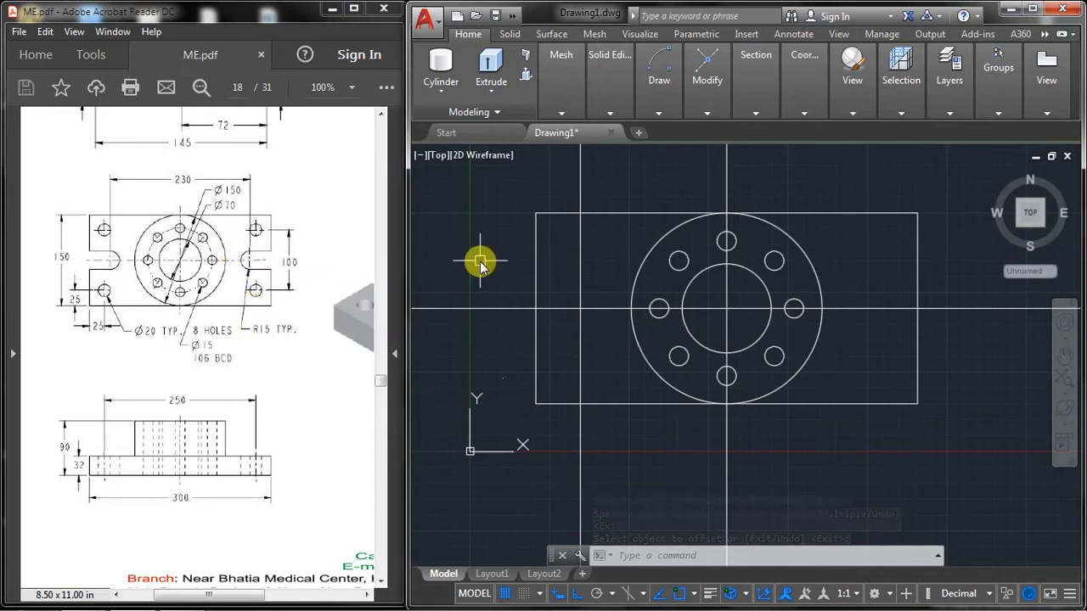
Draw a circle of radius 15 where the offset vertical line crosses the horizontal construction line
type("c")
key("Return")
scroll(522, 280, "up", 2)
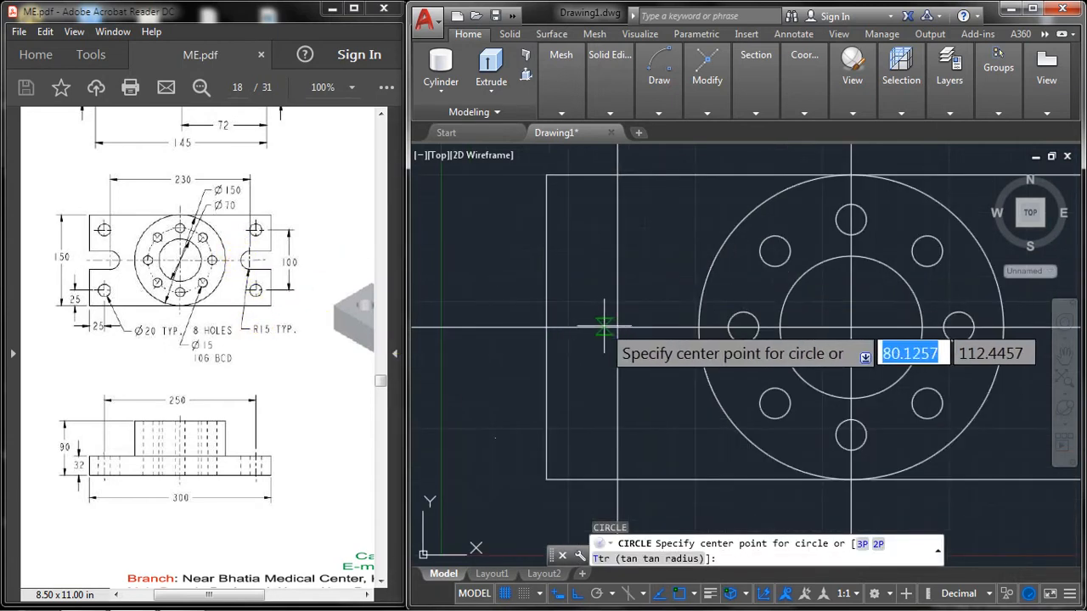
left_click(617, 327)
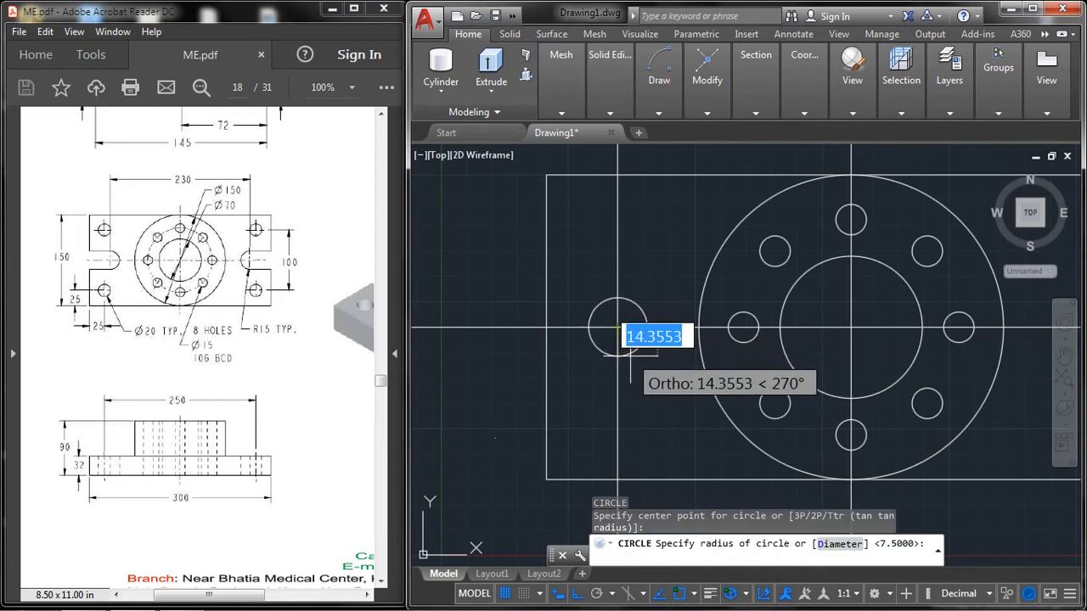
type("15")
key("Return")
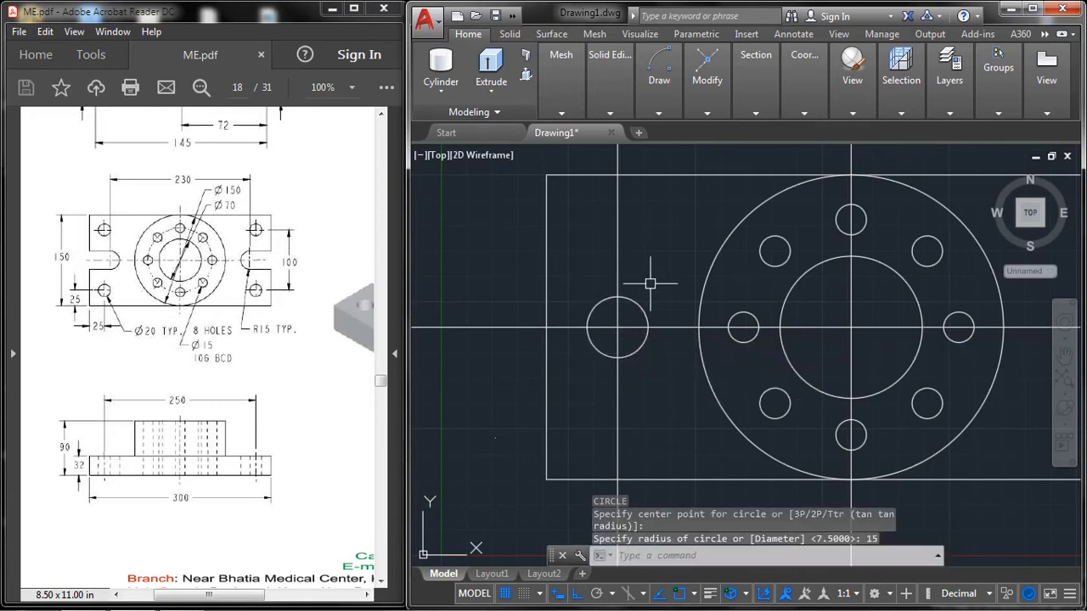
Draw two horizontal lines from the top and bottom quadrants of the radius 15 circle to just beyond the plate's left edge
type("l")
key("Return")
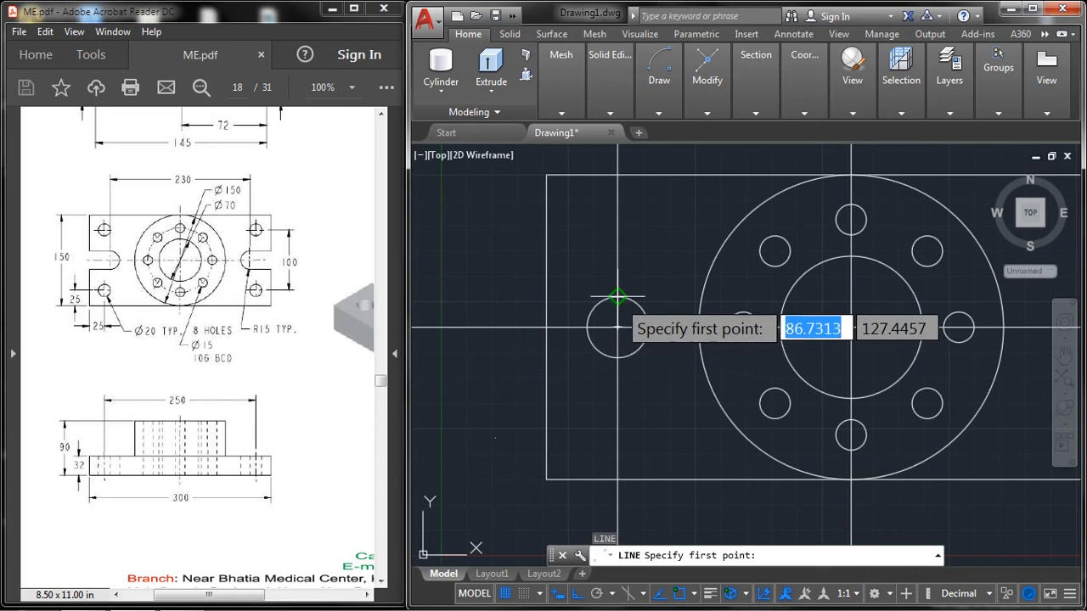
left_click(617, 296)
right_click(522, 293)
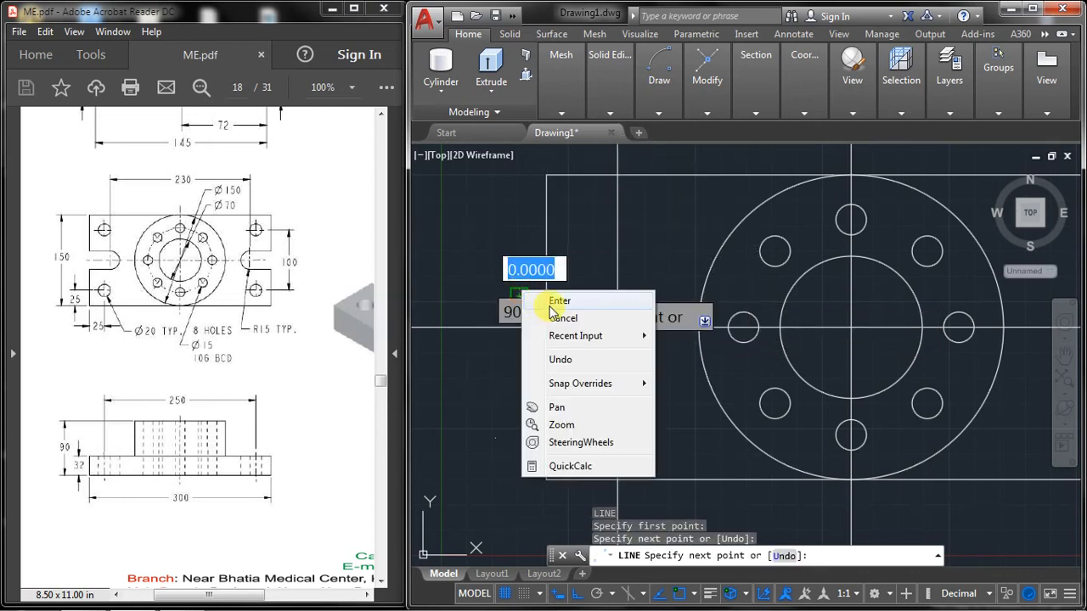
left_click(554, 301)
key("Return")
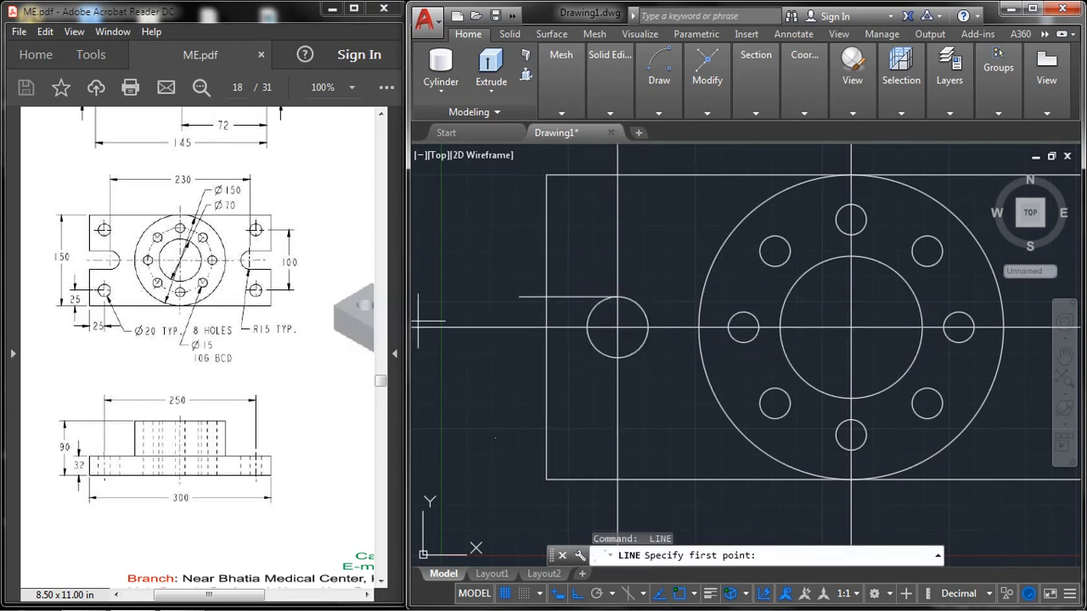
left_click(617, 357)
left_click(525, 357)
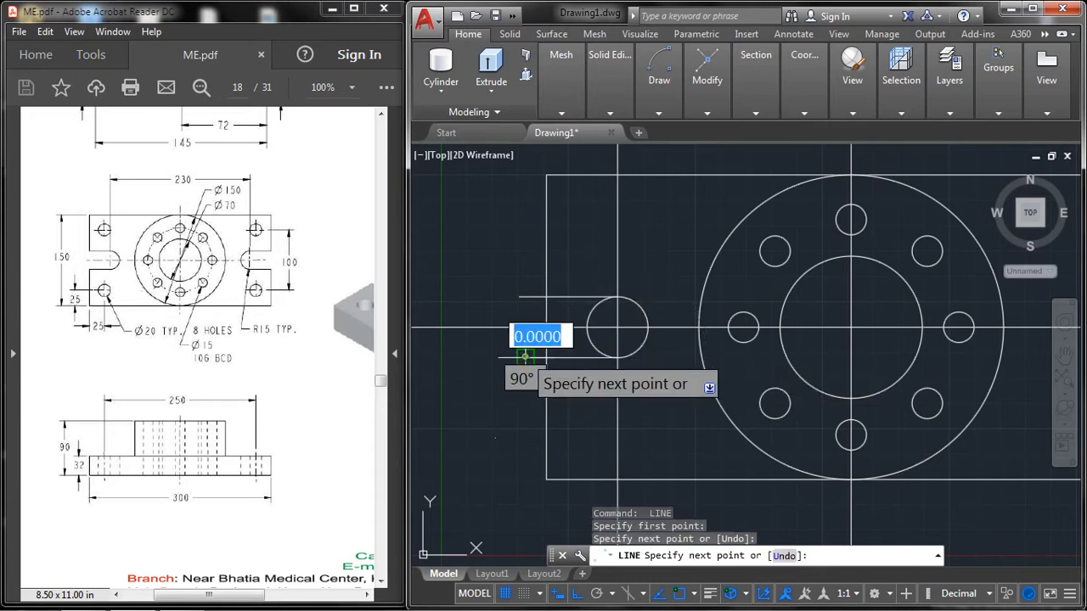
right_click(531, 359)
left_click(562, 367)
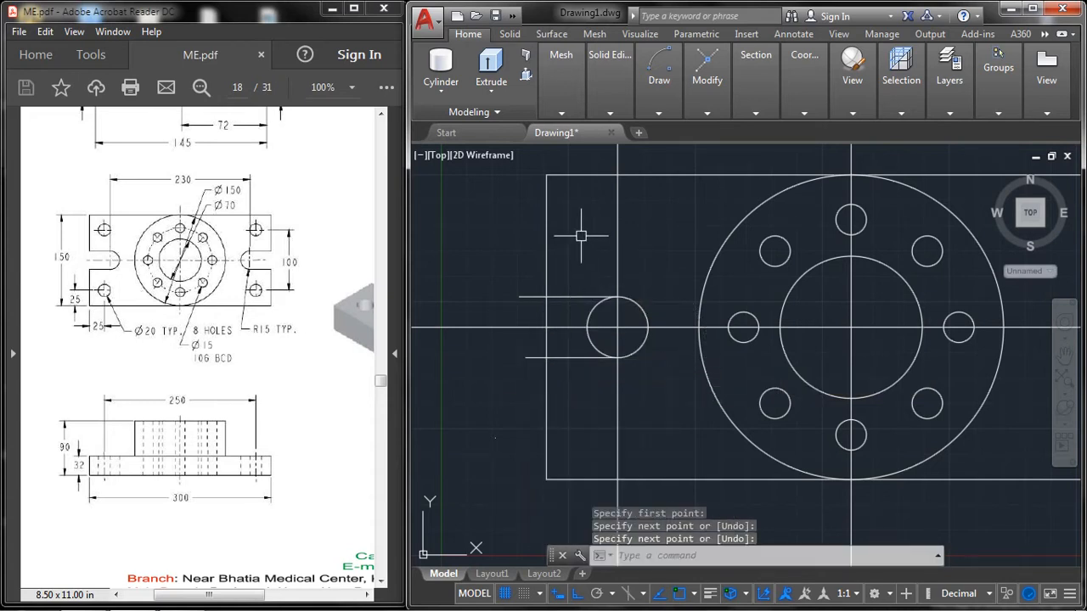
Trim the plate's left side into an open round-ended slot and erase the offset vertical construction line through it
type("tr")
key("Return")
key("Return")
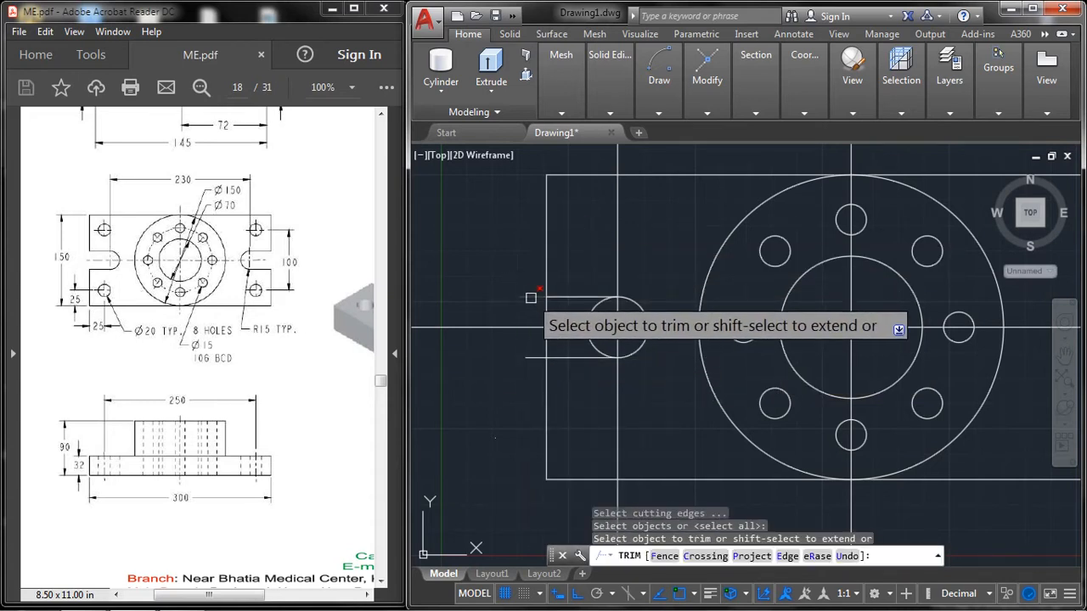
left_click(531, 358)
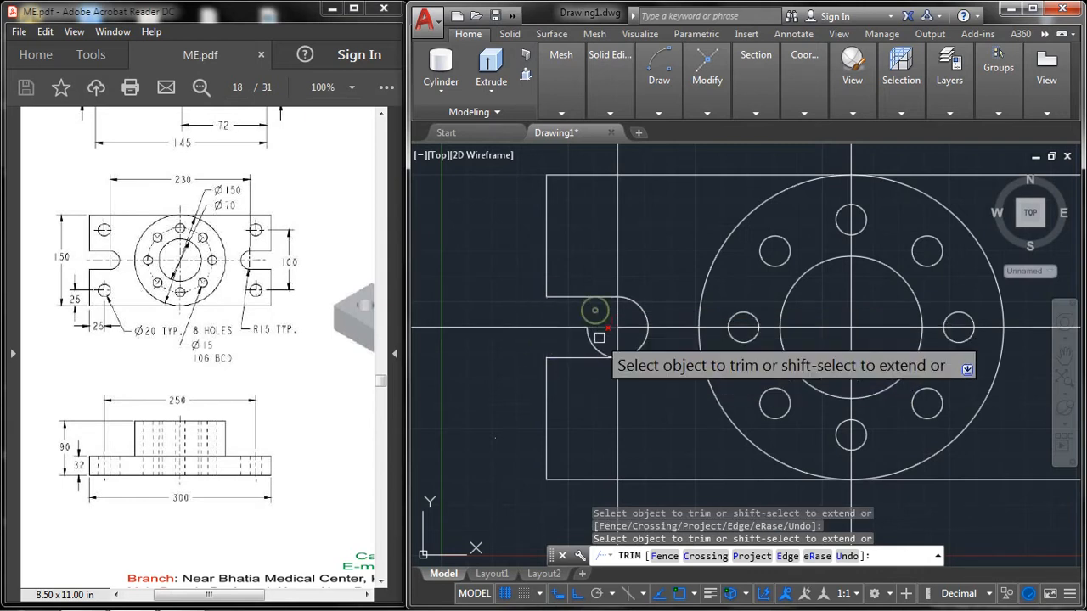
right_click(641, 265)
left_click(666, 276)
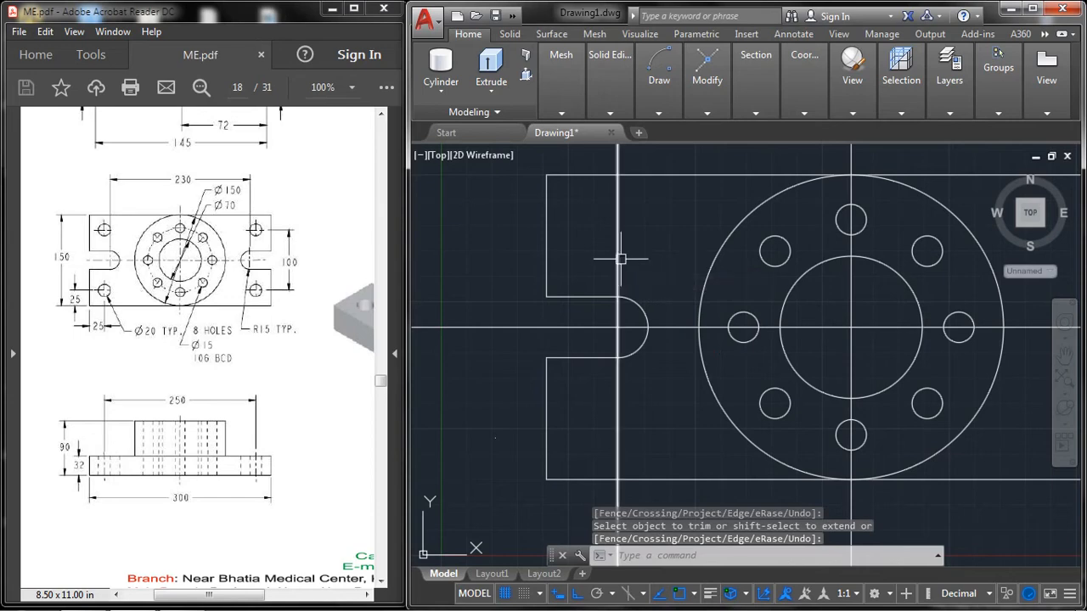
left_click(619, 259)
key("Delete")
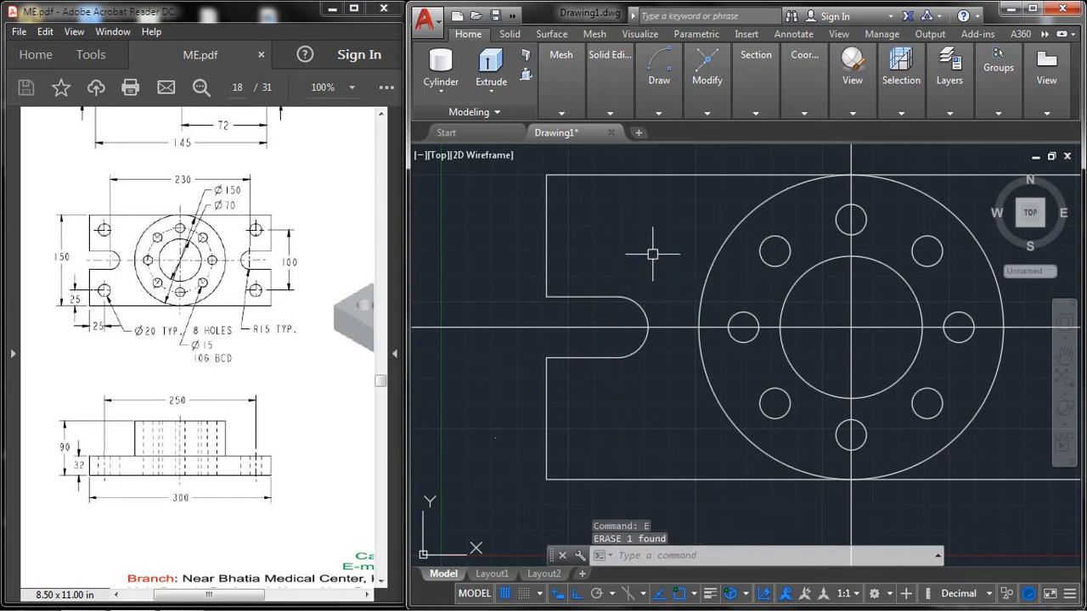
Offset the plate's top edge and the upper part of its left edge inward by 25
mouse_move(651, 254)
middle_mouse_down()
mouse_move(667, 301)
mouse_move(548, 301)
mouse_move(589, 301)
mouse_move(575, 280)
middle_mouse_up()
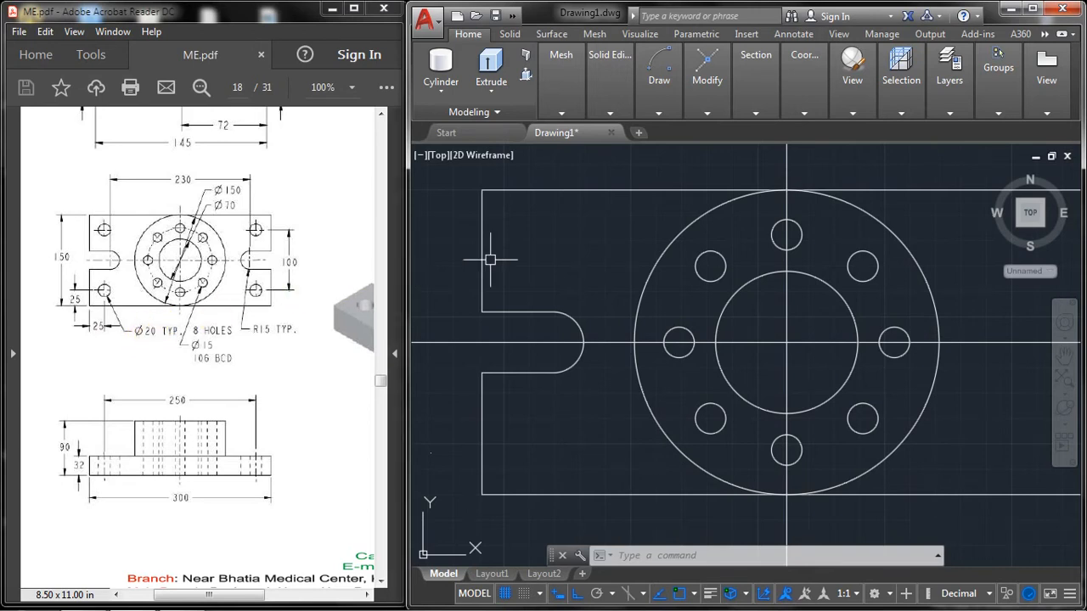
mouse_move(529, 250)
middle_mouse_down()
mouse_move(548, 240)
mouse_move(554, 258)
middle_mouse_up()
type("o")
key("Return")
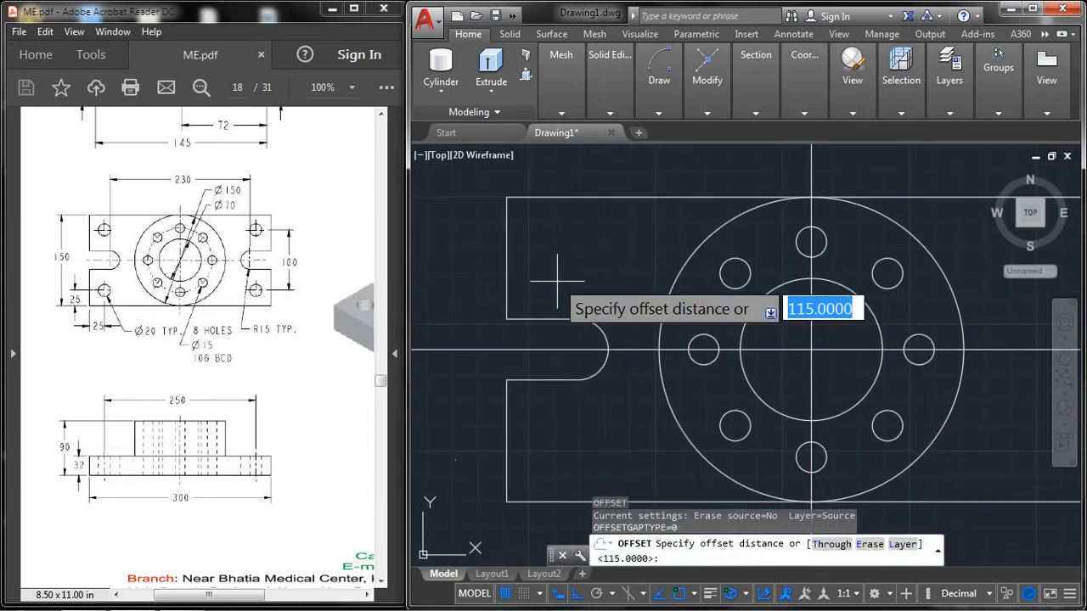
type("25")
key("Return")
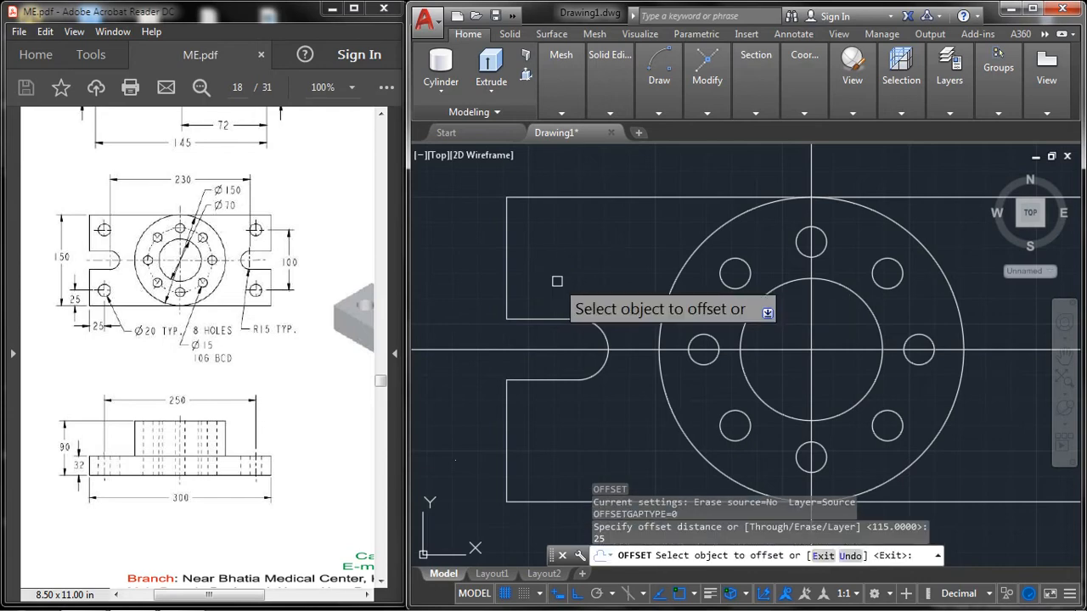
left_click(544, 197)
left_click(535, 238)
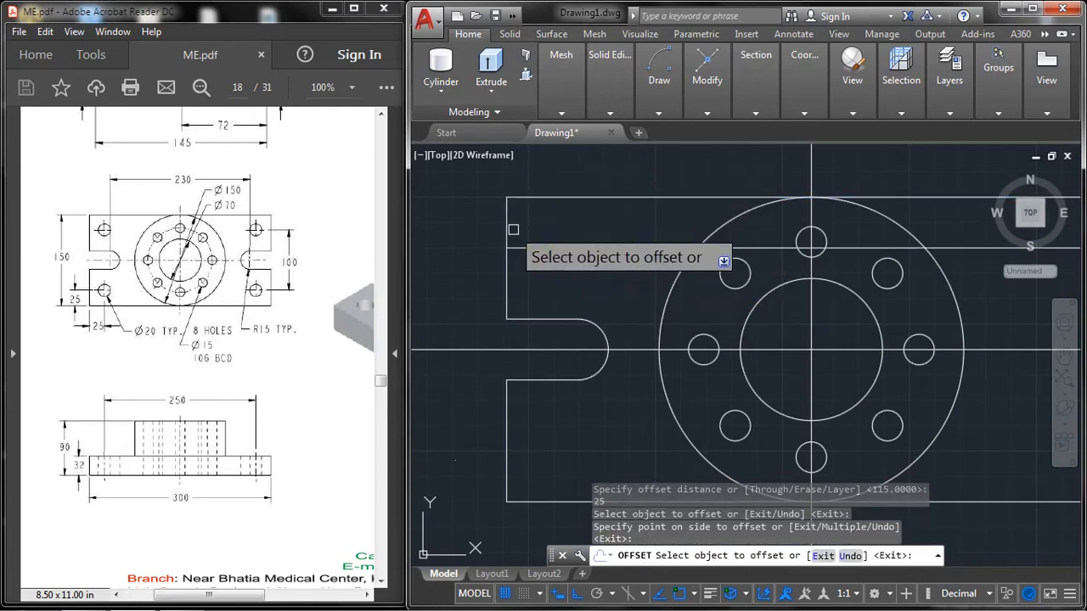
left_click(507, 226)
left_click(586, 219)
right_click(593, 217)
left_click(608, 228)
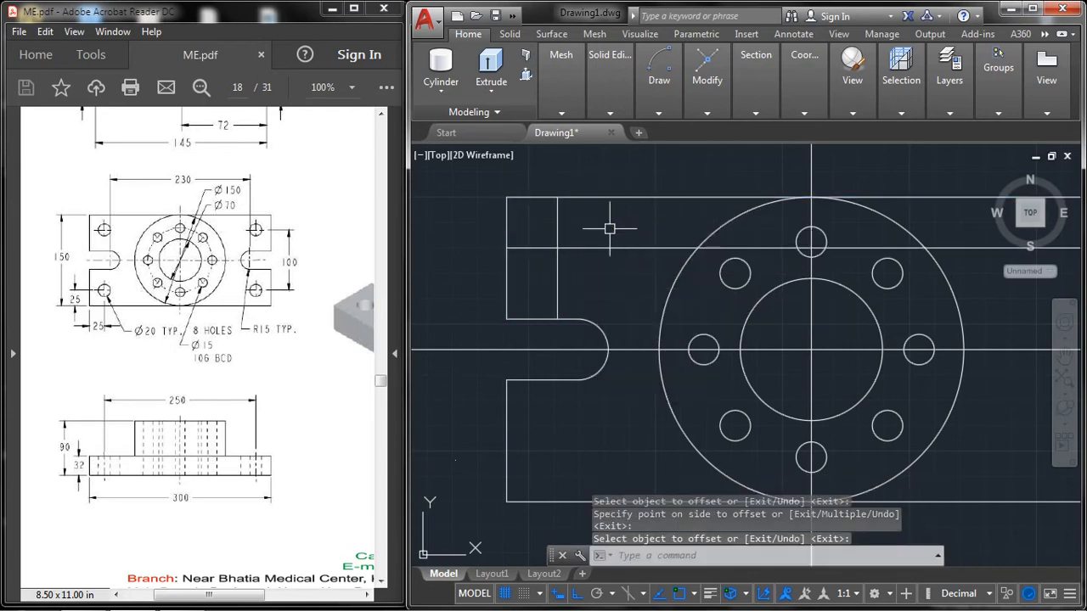
Draw a circle of radius 10 where the two offset lines cross near the plate's upper-left corner
type("c")
key("Return")
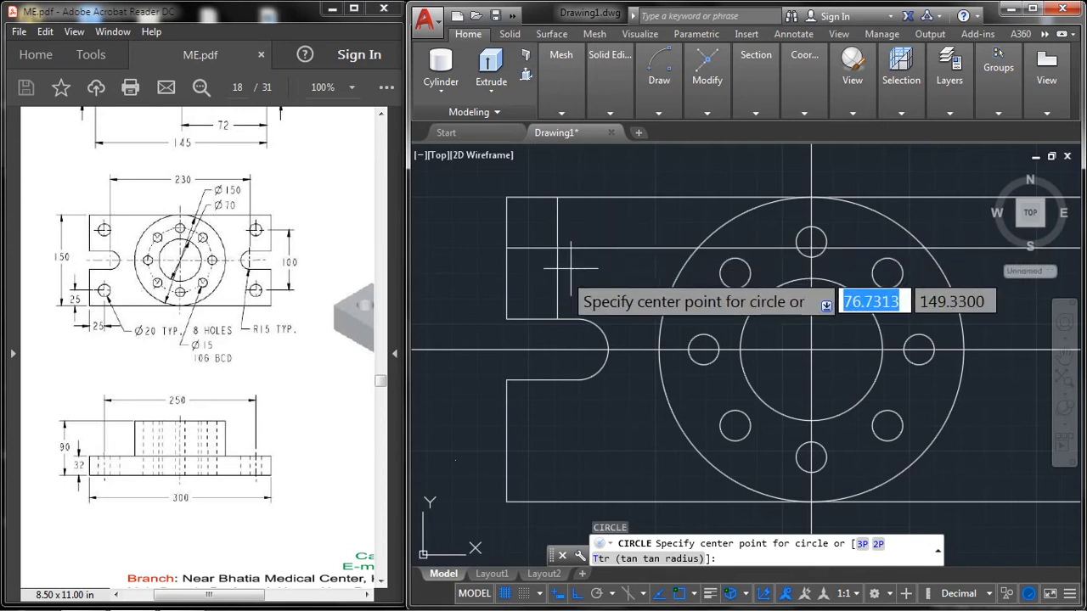
left_click(557, 247)
type("10")
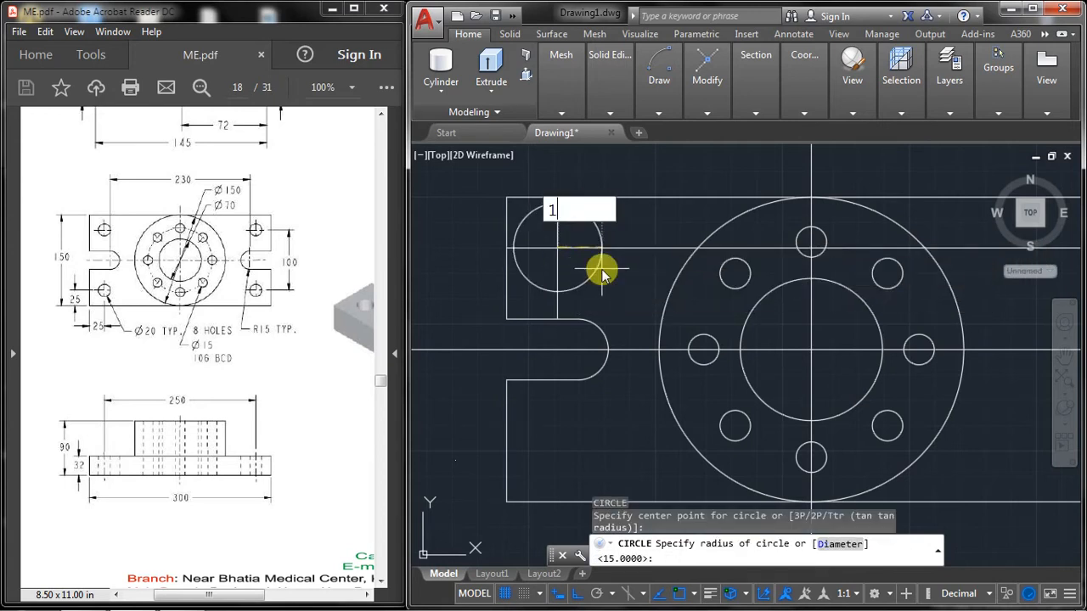
key("Return")
Erase the horizontal and vertical offset lines that pass through the radius 10 corner hole
left_click(624, 249)
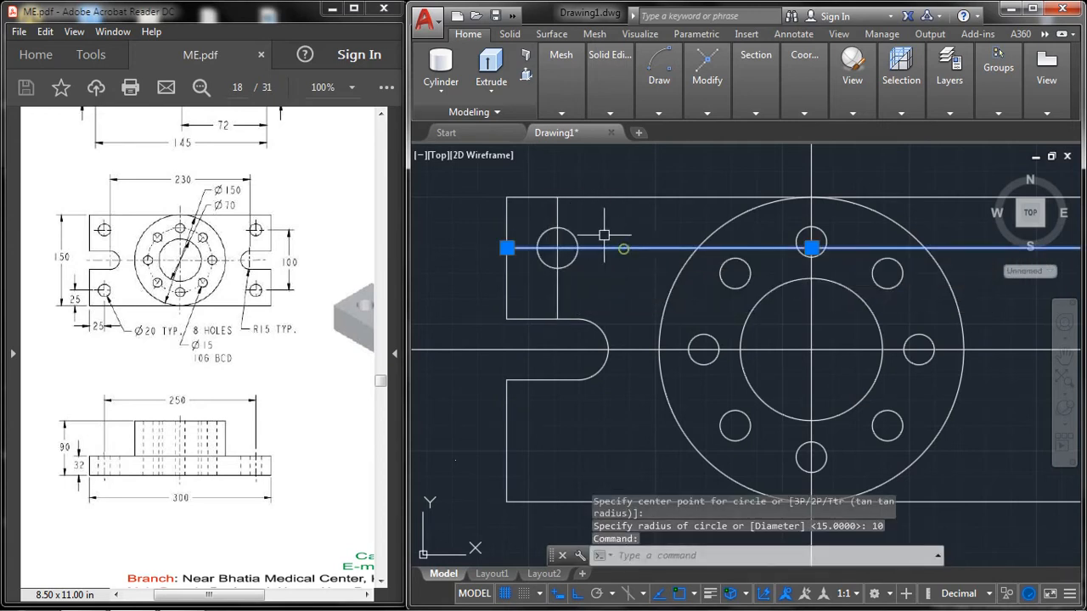
left_click(562, 212)
type("E")
key("Return")
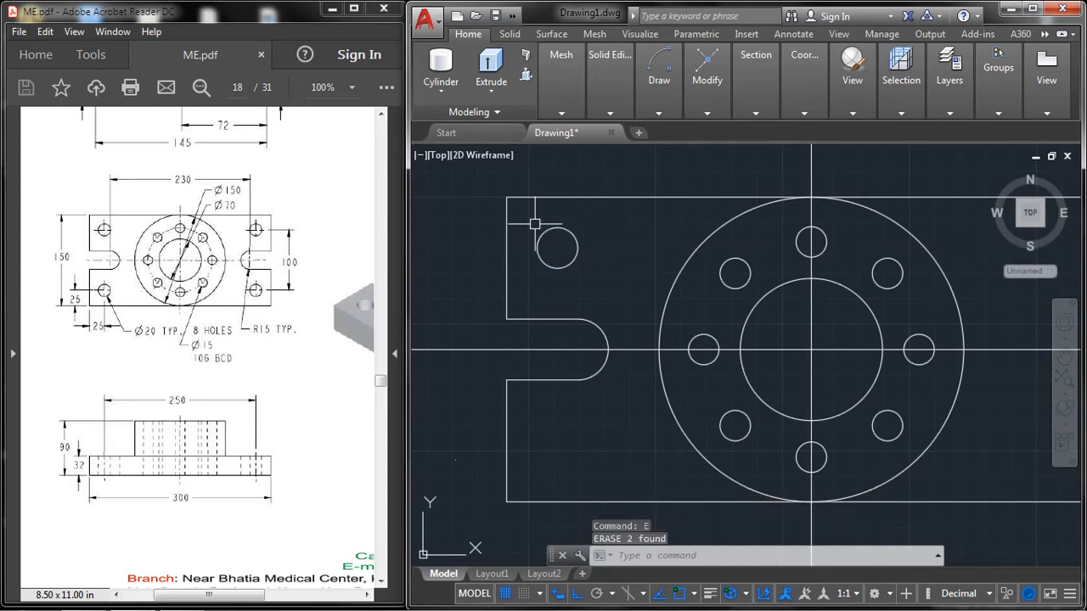
Mirror the upper-left corner hole about the horizontal construction line, keeping the original
type("mi")
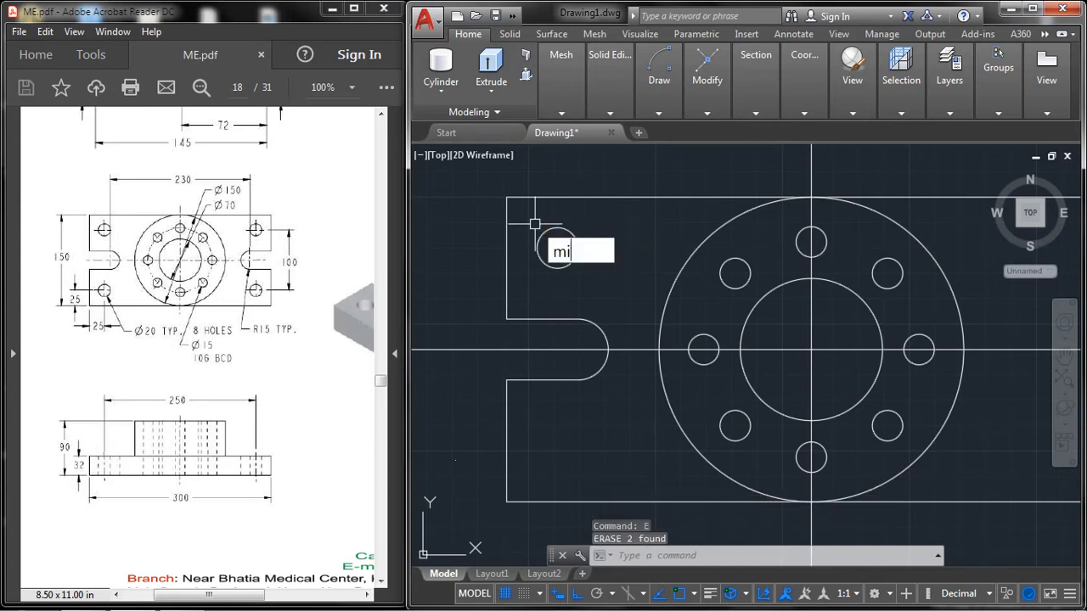
key("Return")
left_click(559, 230)
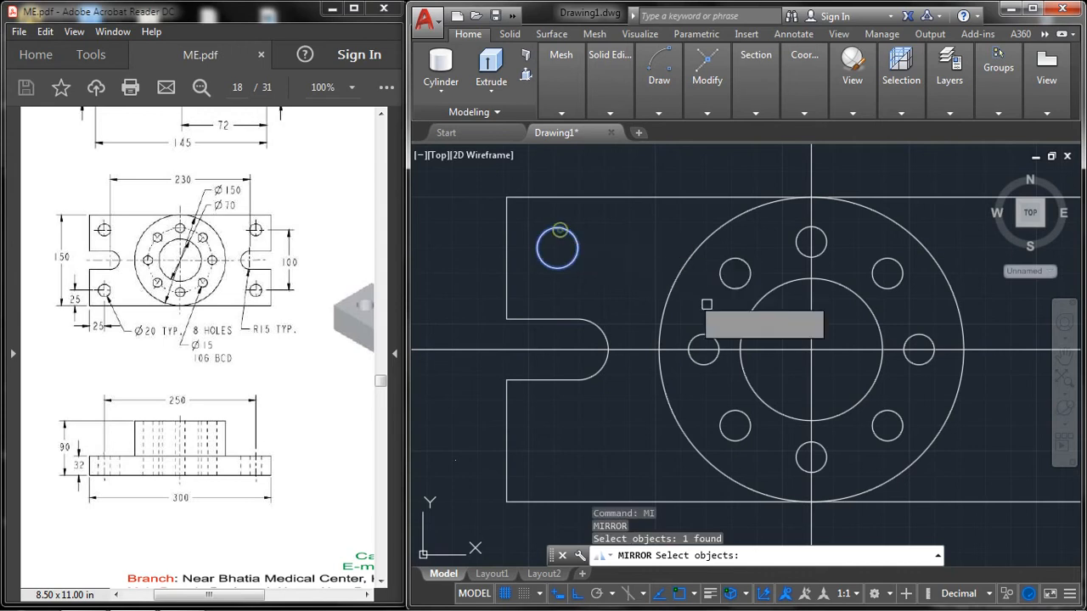
key("Return")
left_click(810, 350)
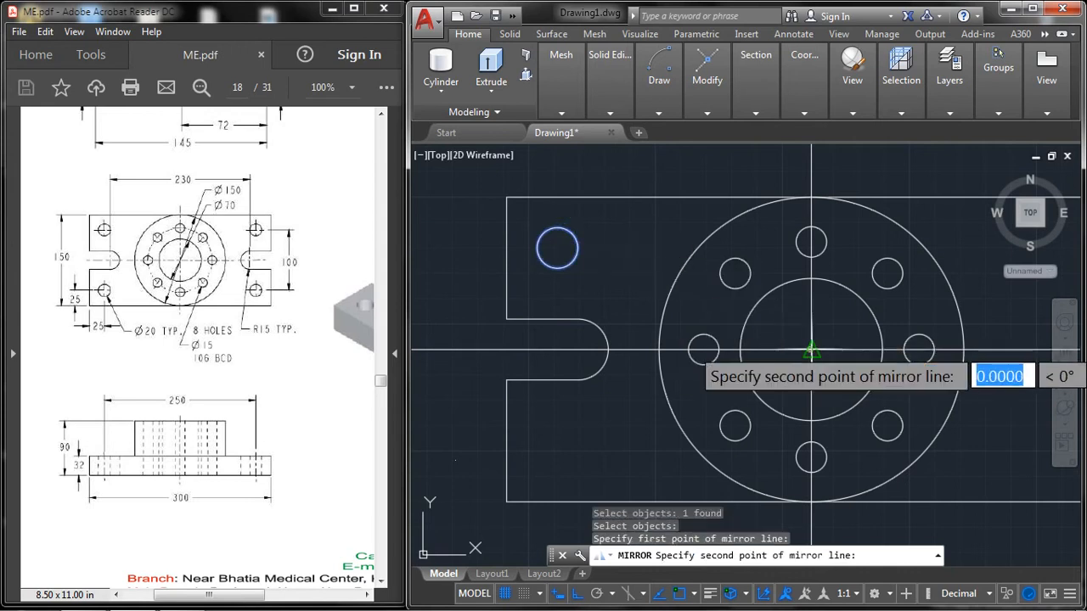
left_click(882, 348)
key("Return")
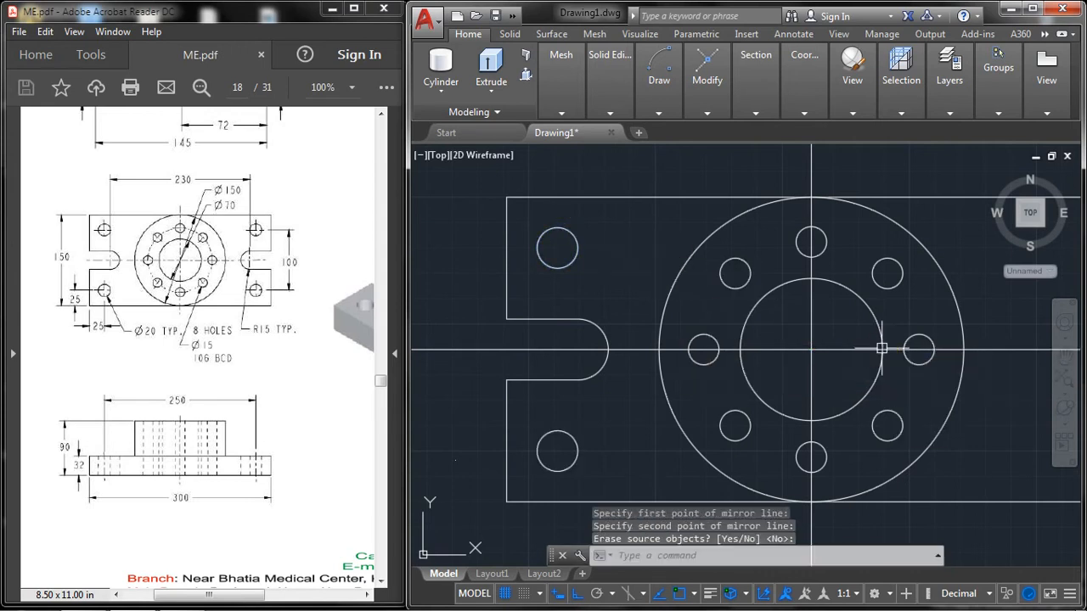
Mirror both left corner holes and the left slot's lines and arc about the vertical construction line, keeping the originals
type("mi")
key("Return")
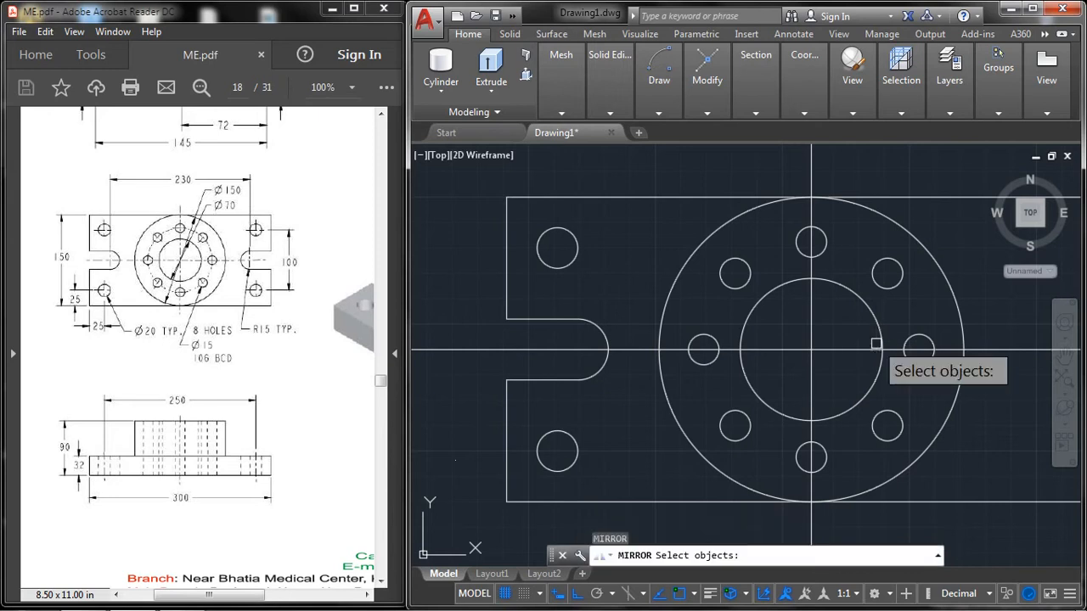
left_click(556, 268)
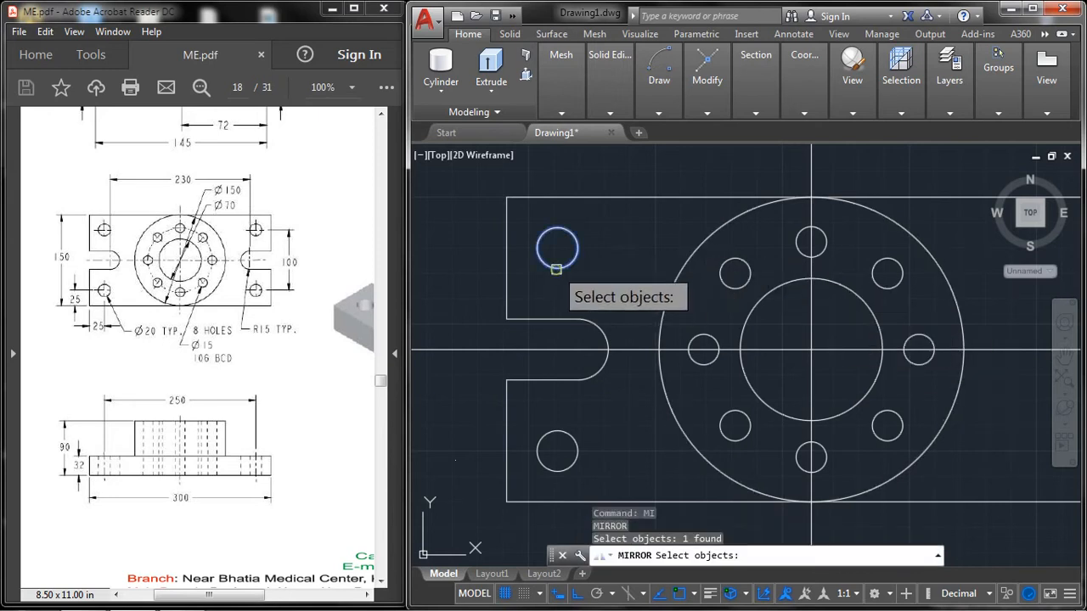
left_click(567, 319)
left_click(596, 326)
left_click(579, 380)
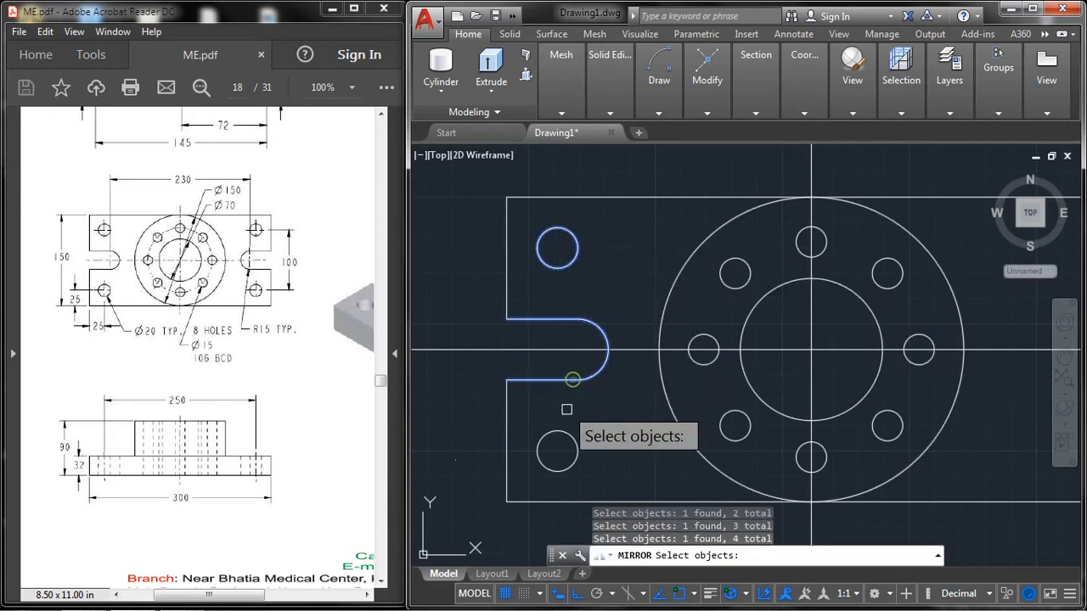
left_click(565, 430)
key("Return")
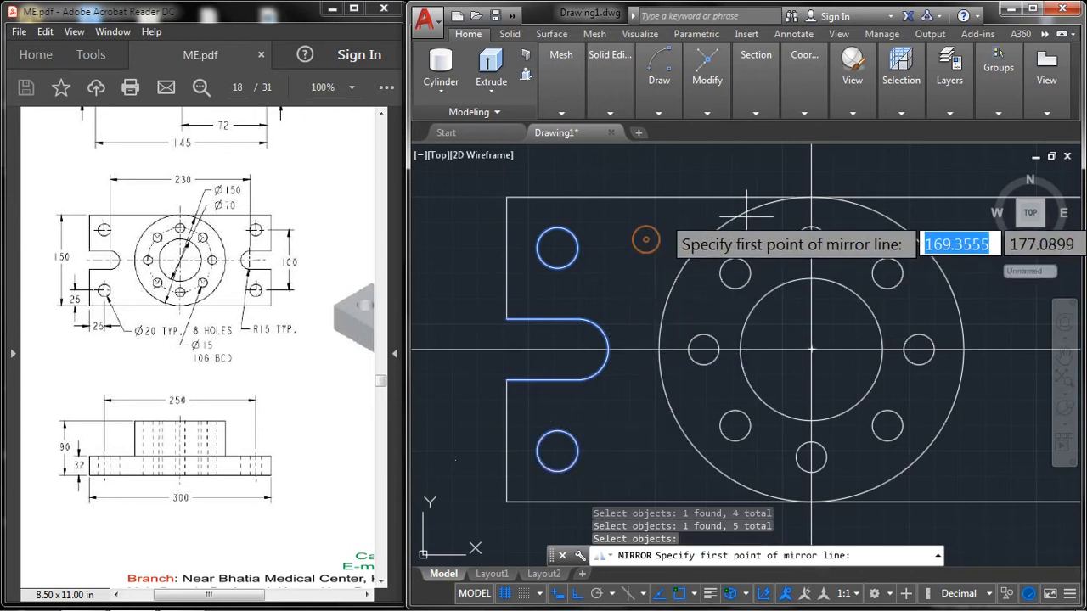
left_click(811, 197)
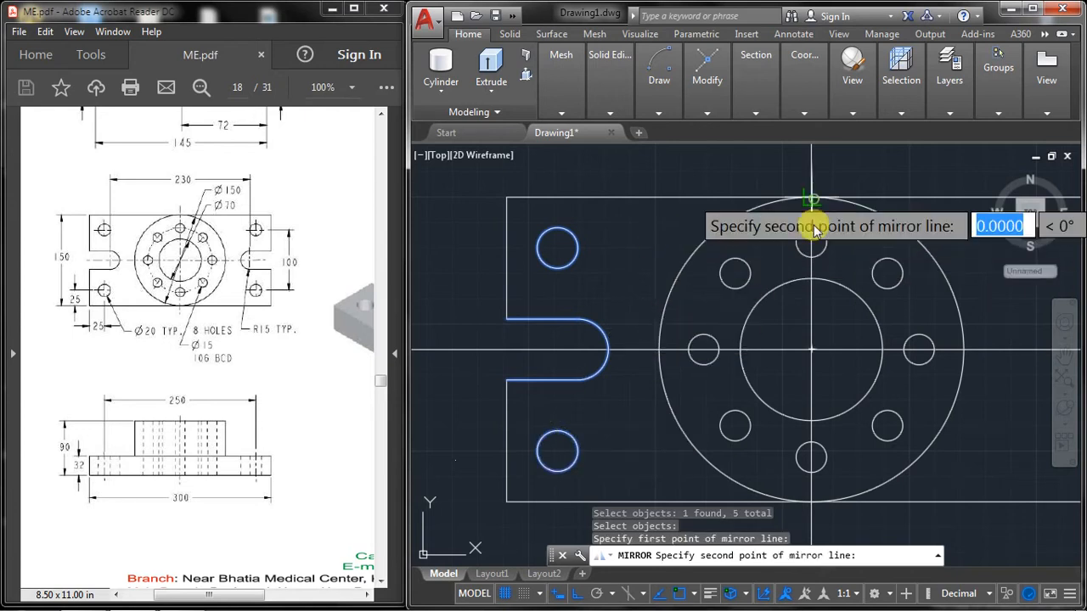
left_click(811, 349)
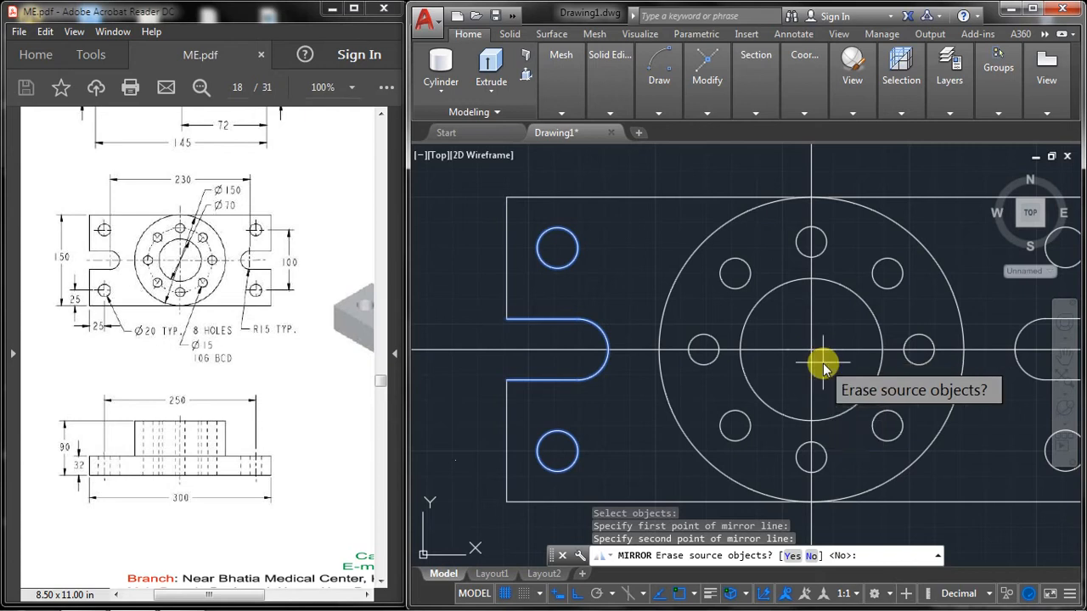
right_click(775, 363)
left_click(828, 374)
Erase the horizontal and vertical construction lines crossing at the flange's centre
middle_click_drag(830, 373, 751, 357)
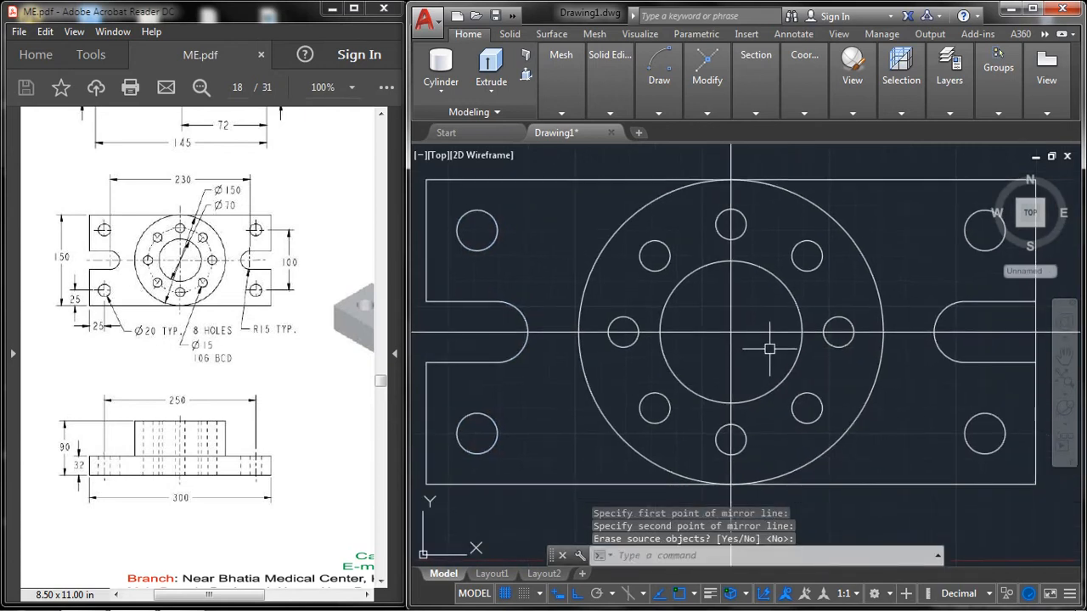
left_click(739, 336)
left_click(725, 357)
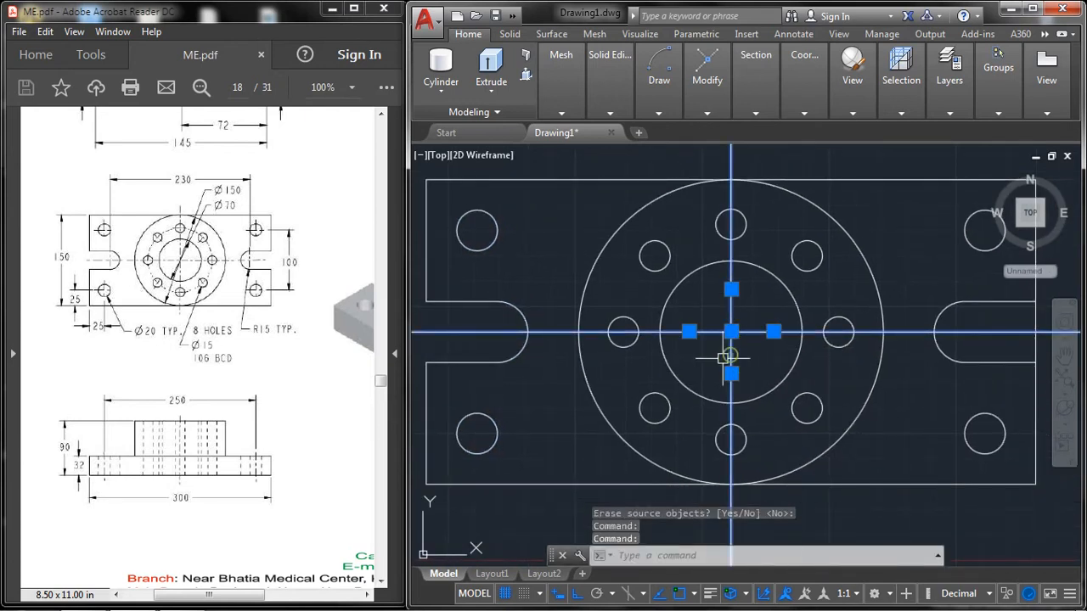
type("e")
key("Return")
Trim the plate's right edge between the two slot lines to open the right slot
middle_click_drag(796, 339, 689, 360)
type("tr")
key("Return")
key("Return")
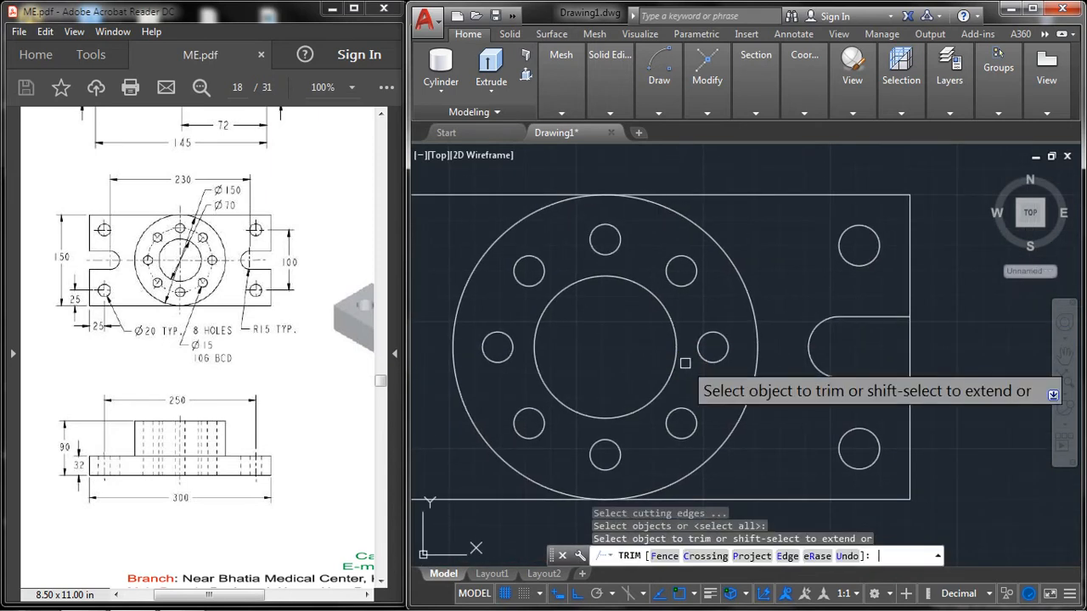
right_click(906, 348)
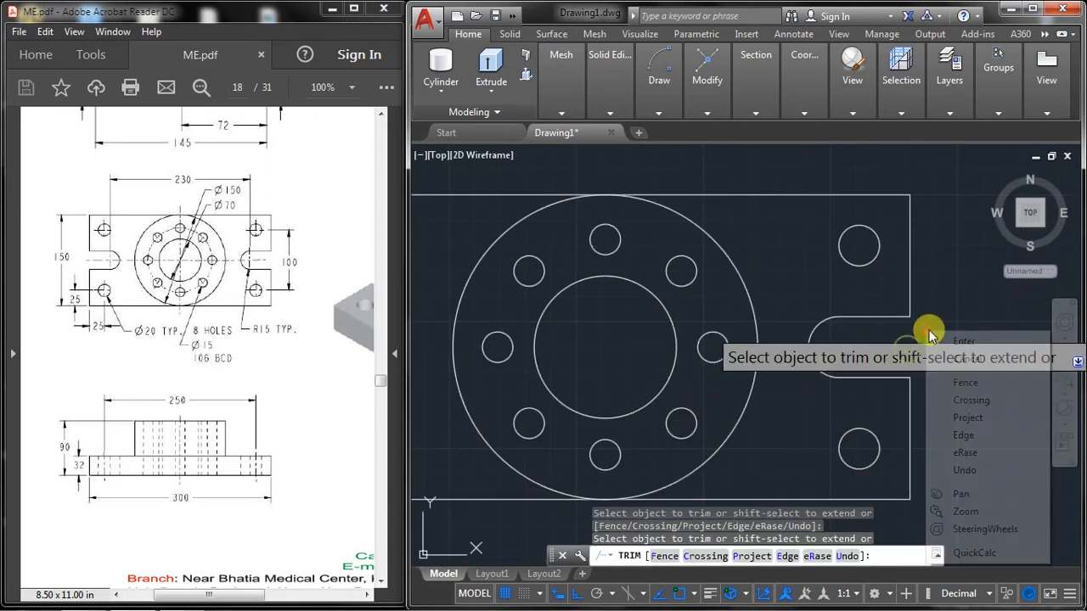
left_click(959, 344)
Convert the whole top view, including the slotted plate outline and all circles, into regions
scroll(789, 384, "down", 4)
middle_click_drag(786, 386, 764, 316)
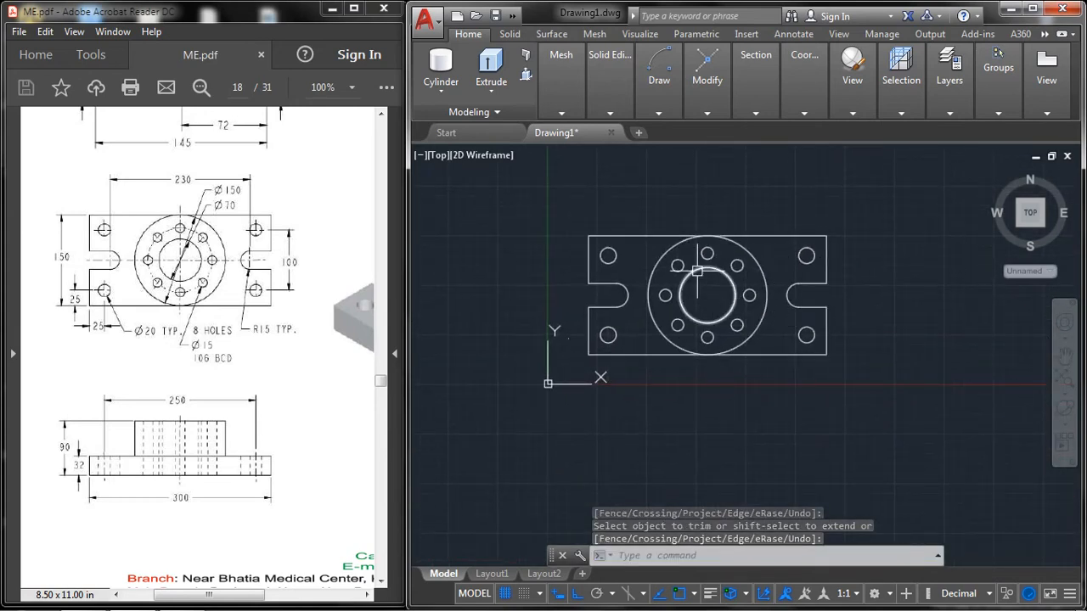
scroll(707, 251, "up", 2)
type("REh")
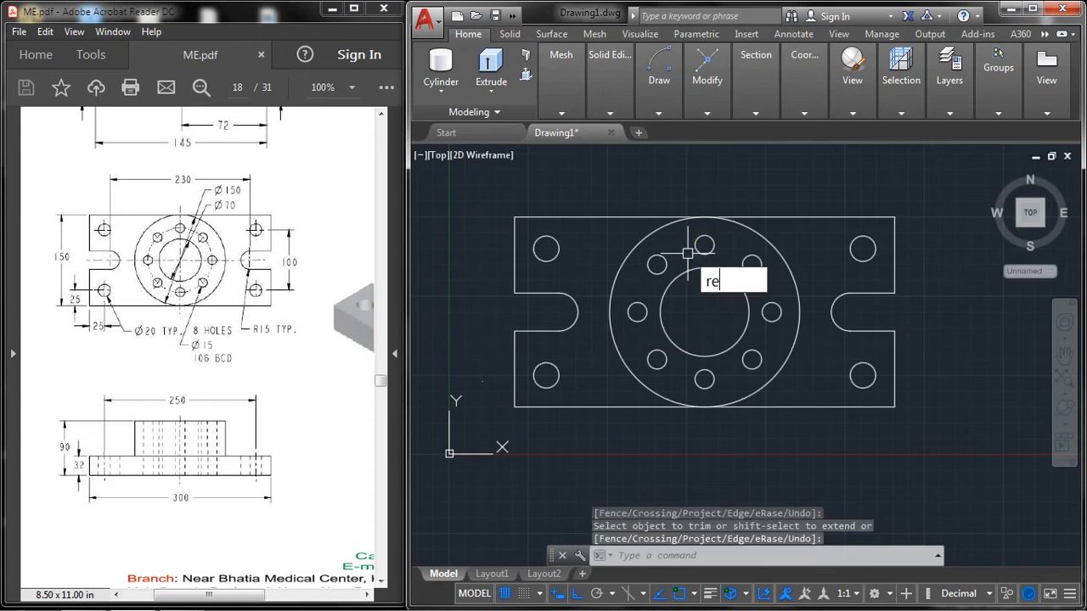
key("BackSpace")
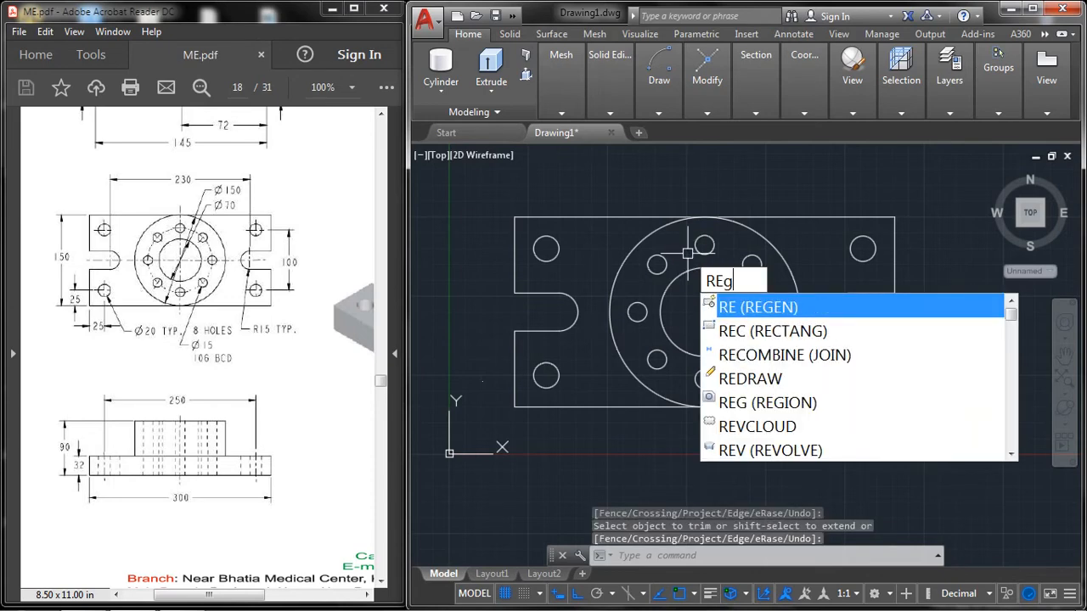
type("g")
key("Return")
left_click(506, 195)
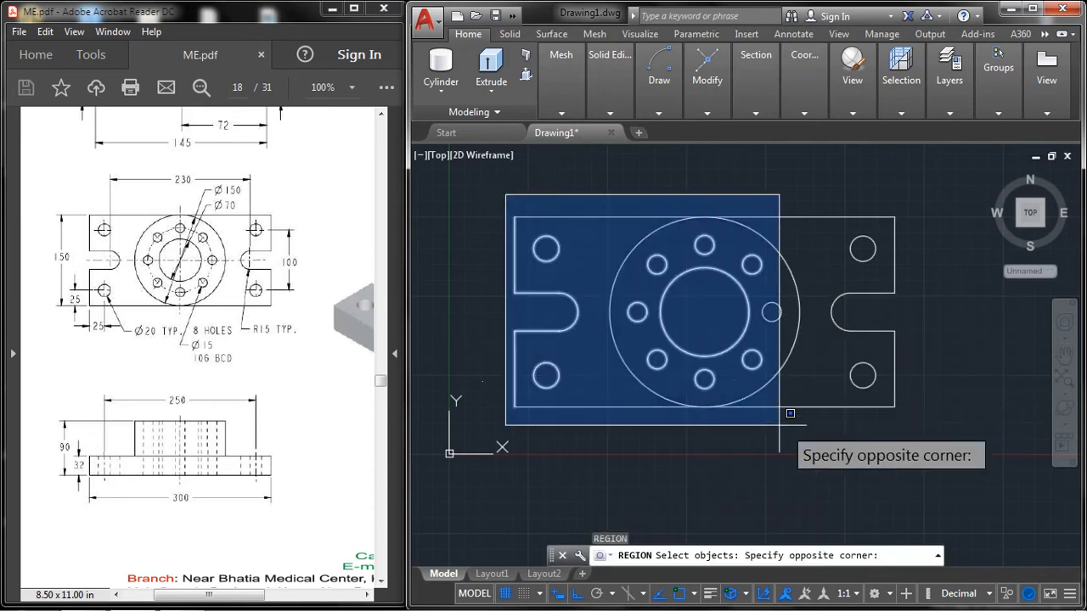
left_click(898, 424)
key("Return")
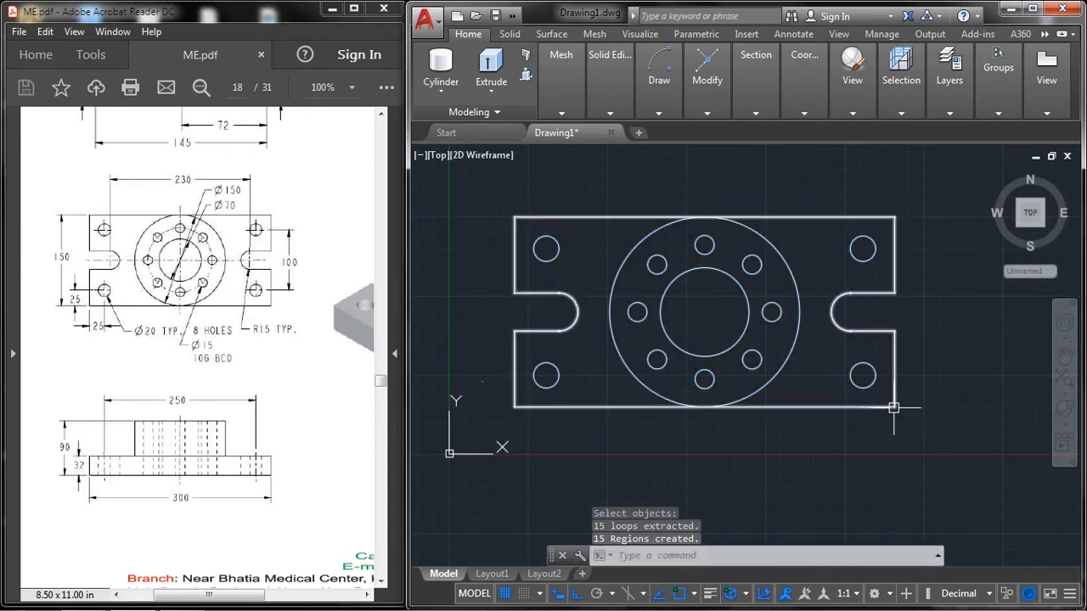
Switch the drawing from the Top view to the SW Isometric view
scroll(892, 416, "up", 8)
scroll(859, 253, "down", 8)
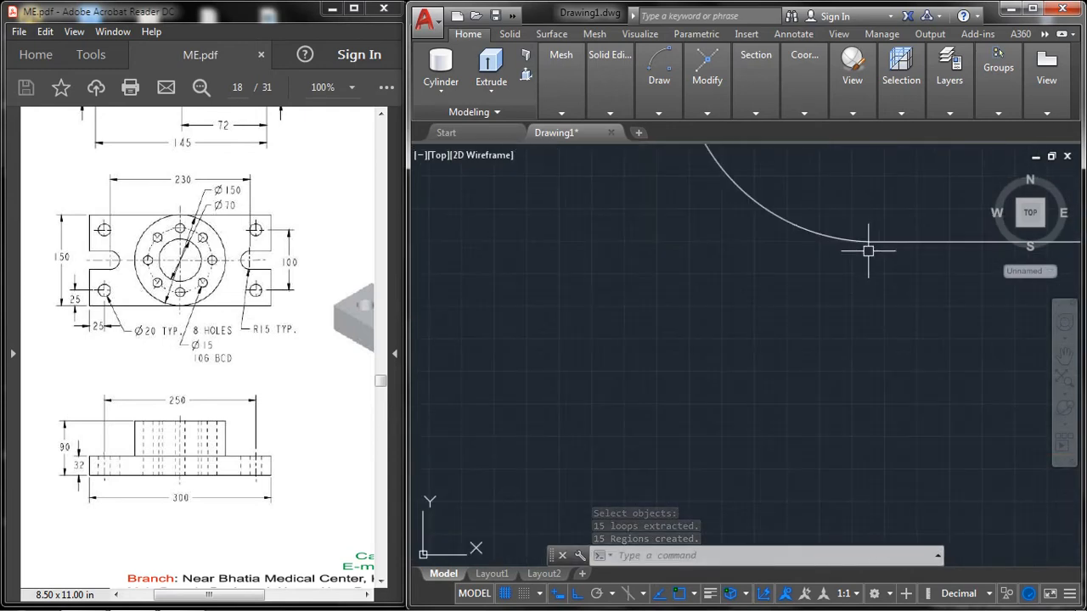
middle_click_drag(821, 271, 825, 331)
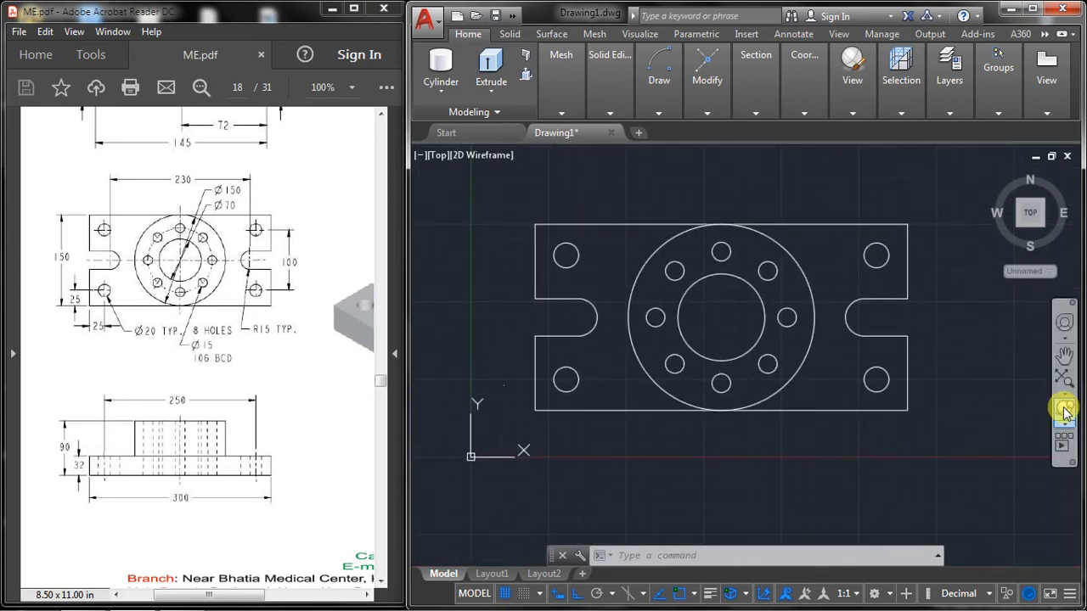
left_click(432, 158)
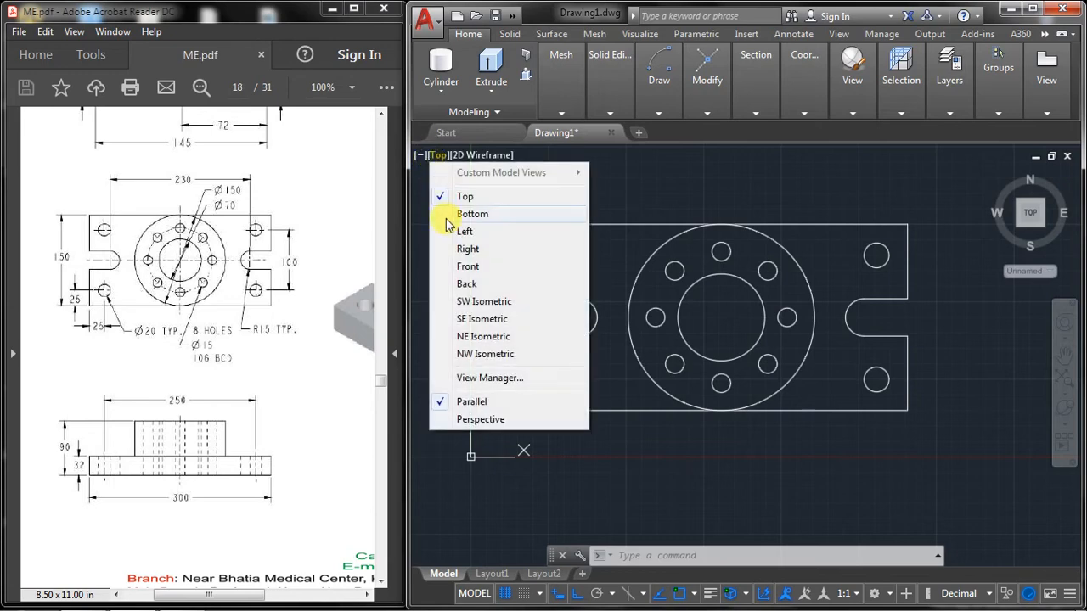
left_click(469, 304)
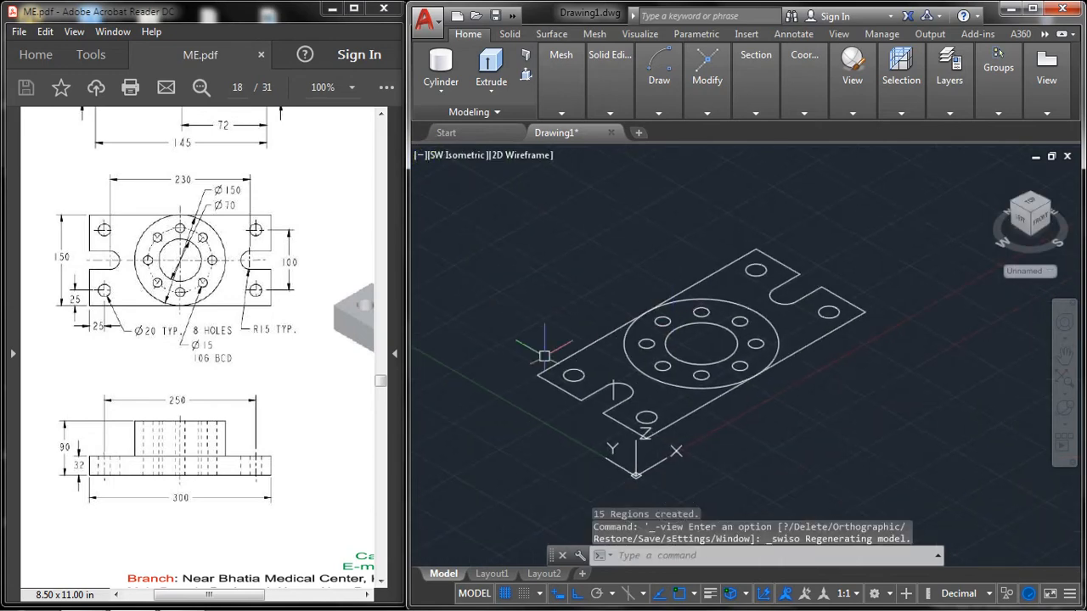
Check the PDF's picture of the finished part and the plate and flange heights in its front view
left_click_drag(241, 601, 321, 601)
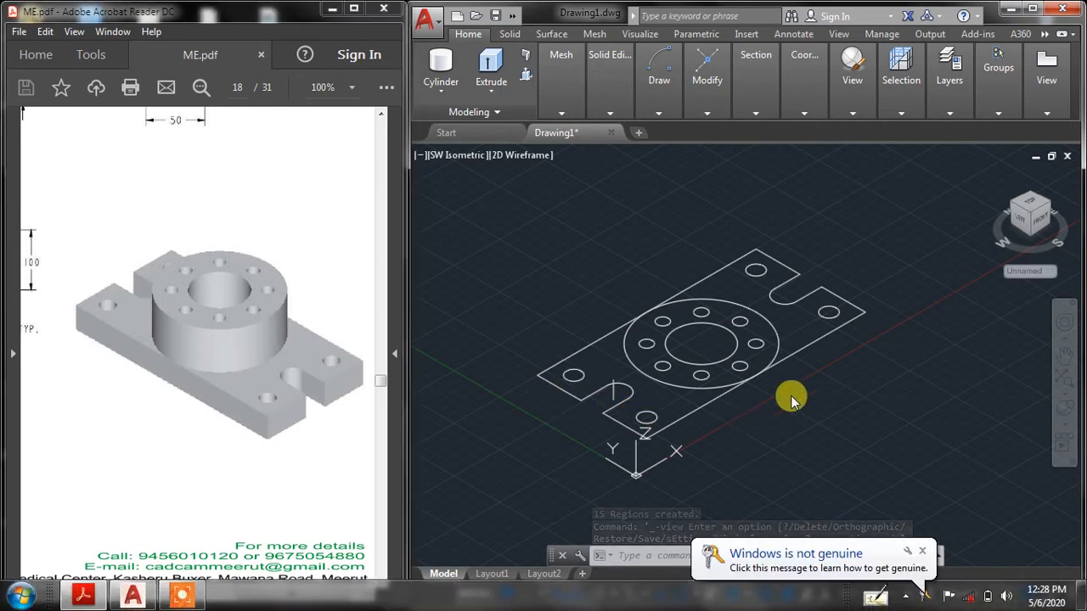
left_click(922, 551)
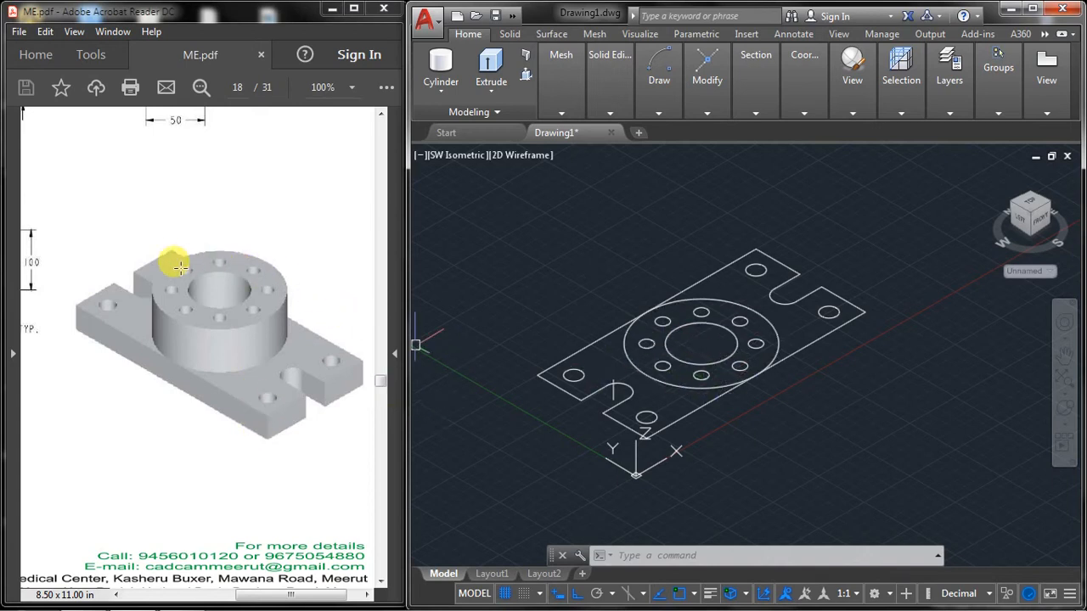
left_click_drag(278, 601, 202, 598)
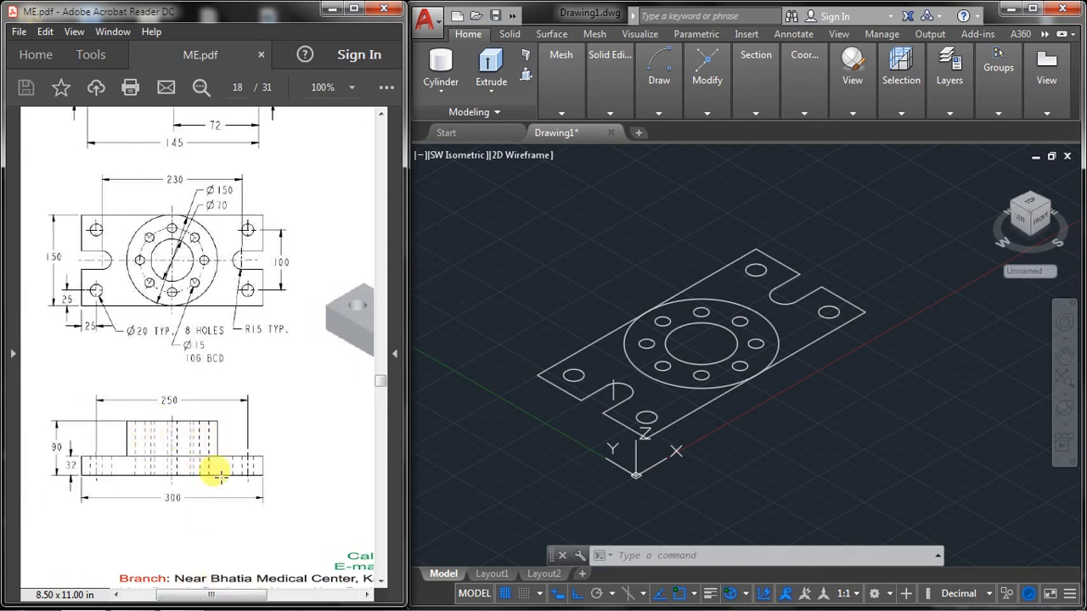
left_click(299, 408)
left_click(309, 412)
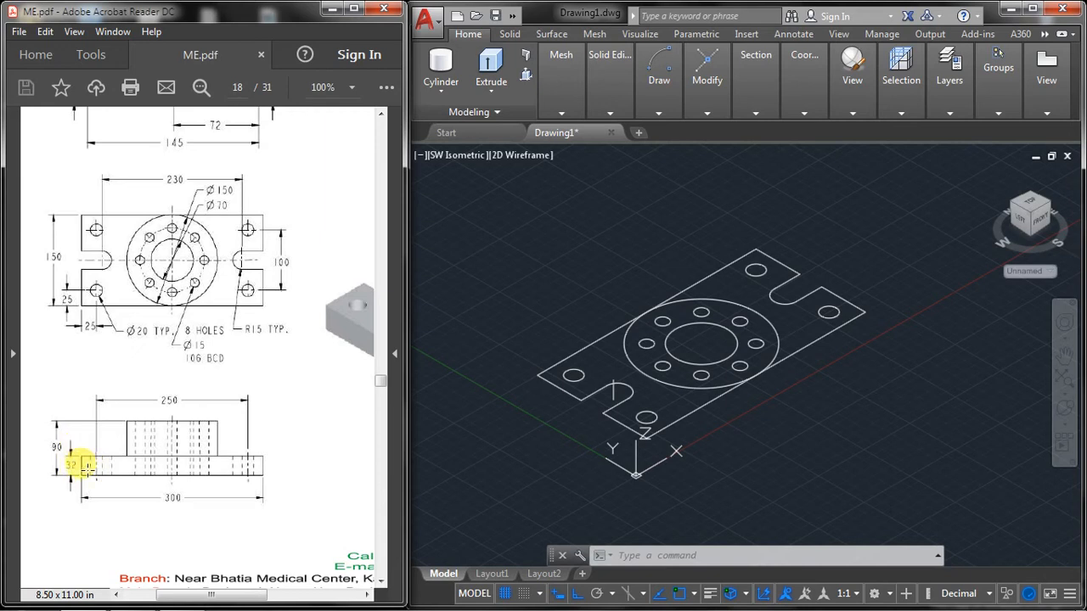
Extrude the slotted plate outline and its four corner hole regions to a height of 32
left_click(485, 64)
left_click(575, 380)
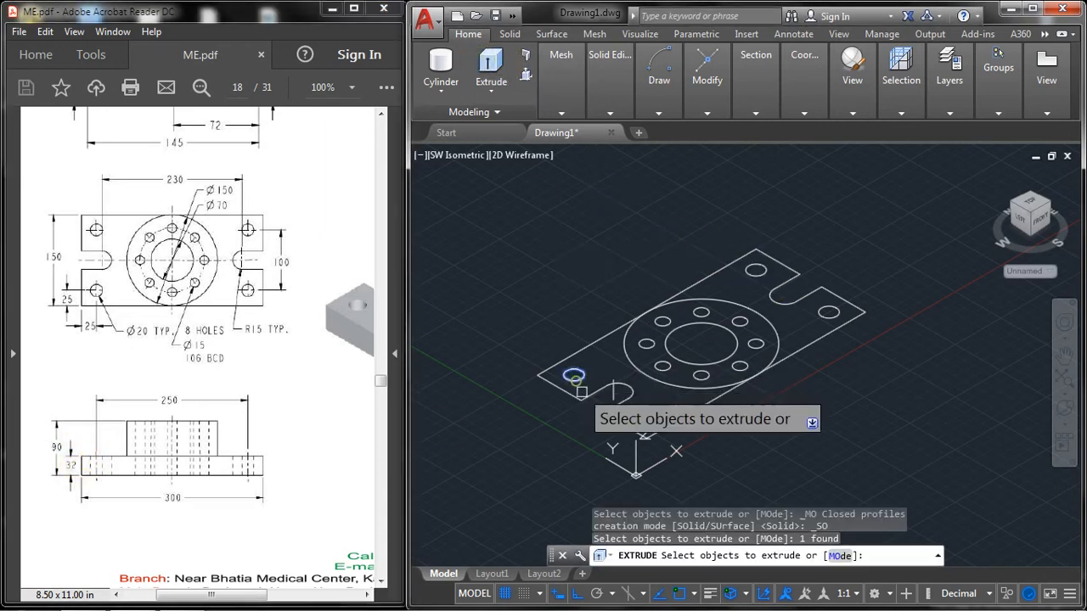
left_click(591, 407)
left_click(645, 422)
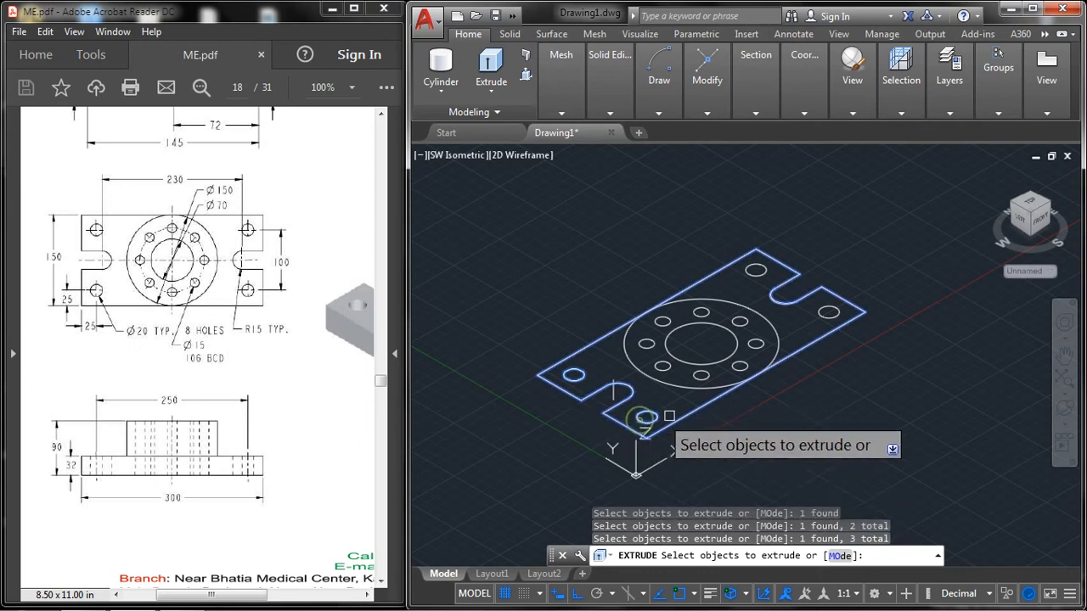
left_click(824, 318)
left_click(762, 275)
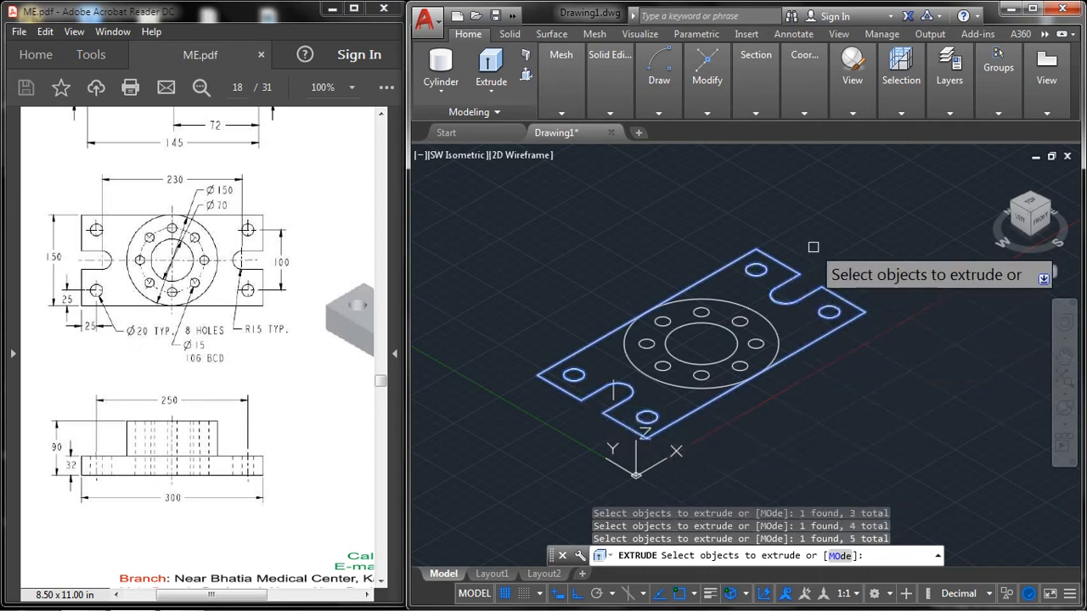
right_click(827, 259)
left_click(851, 258)
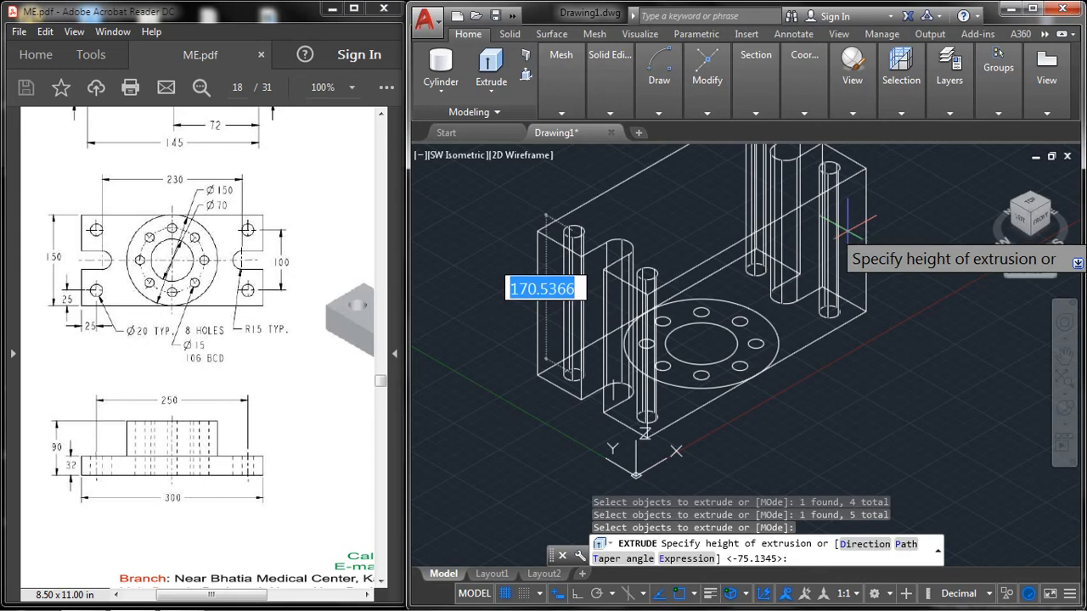
type("32")
key("Return")
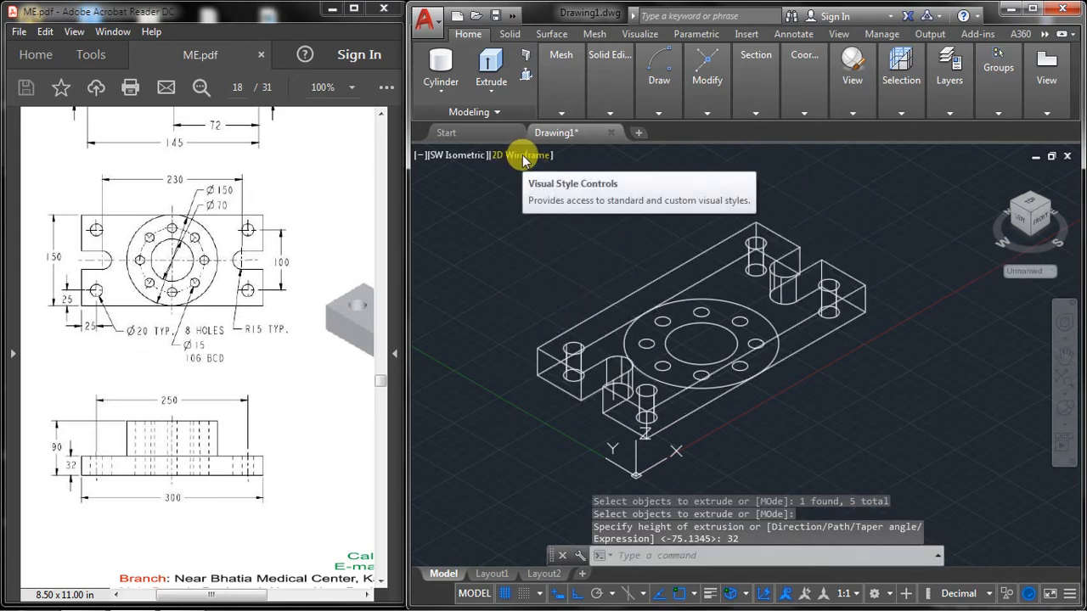
Erase the stray line left inside the plate's front-left slot
scroll(624, 363, "up", 5)
scroll(624, 363, "up", 3)
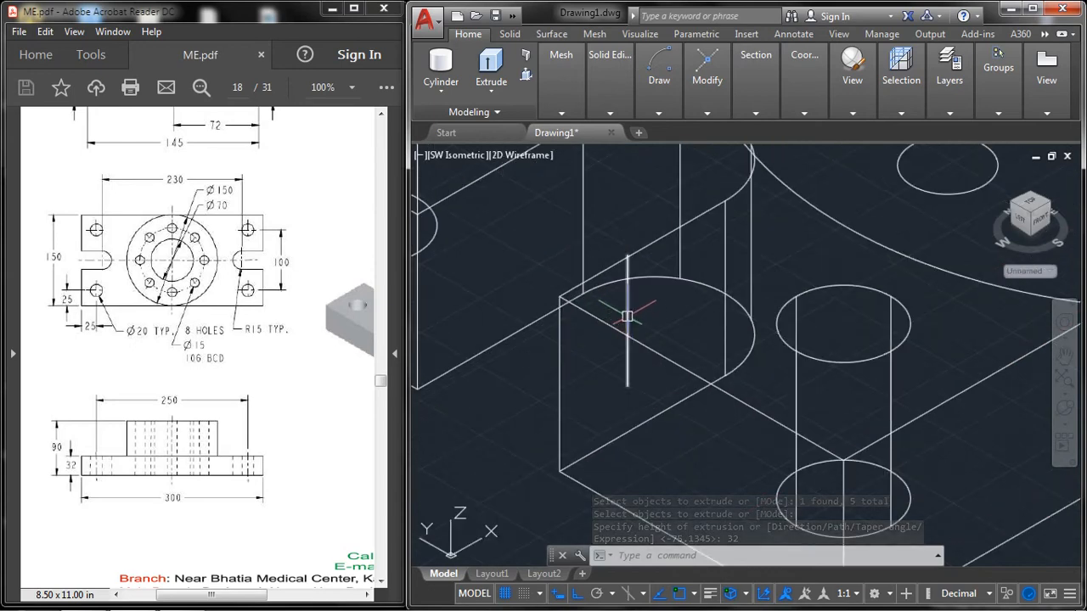
left_click(628, 314)
right_click(638, 316)
left_click(671, 327)
scroll(667, 323, "down", 6)
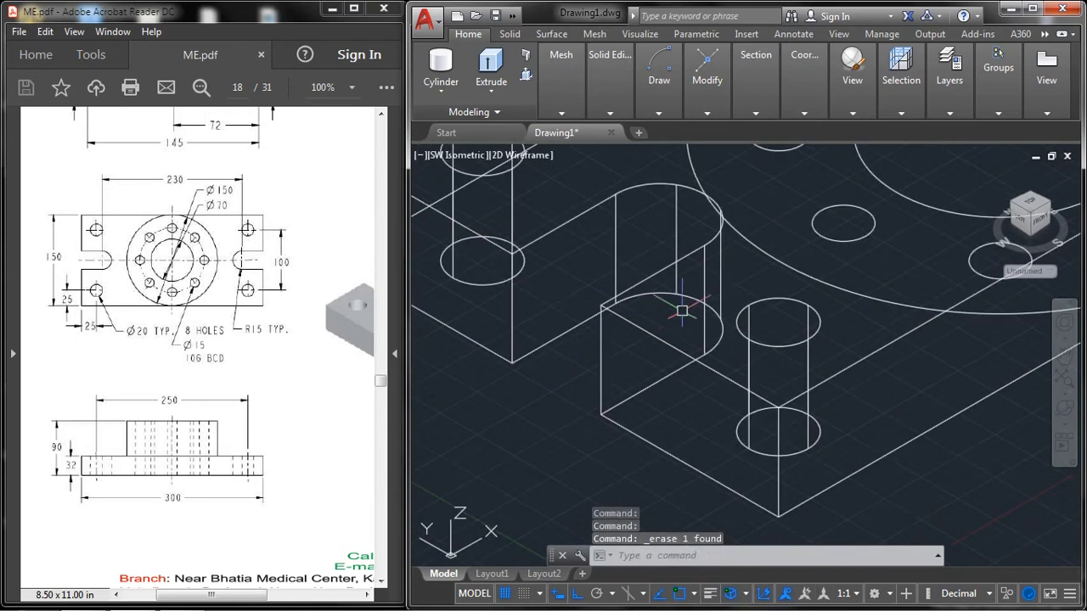
middle_click_drag(647, 438, 643, 443)
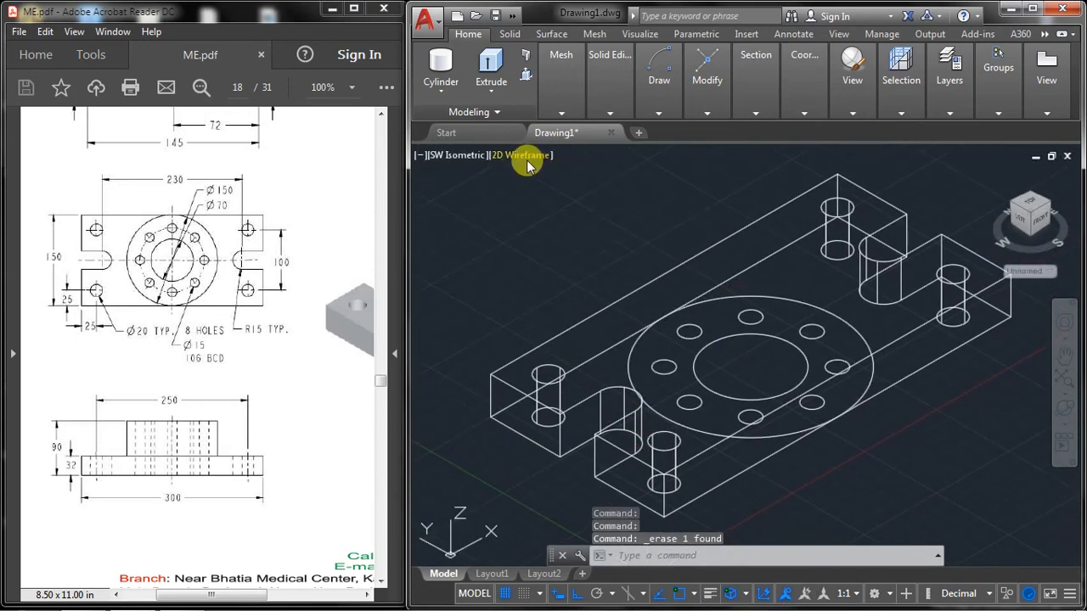
Extrude the large flange circle, the centre bore and the eight bolt-hole regions to a height of 90
middle_click_drag(780, 282, 755, 285)
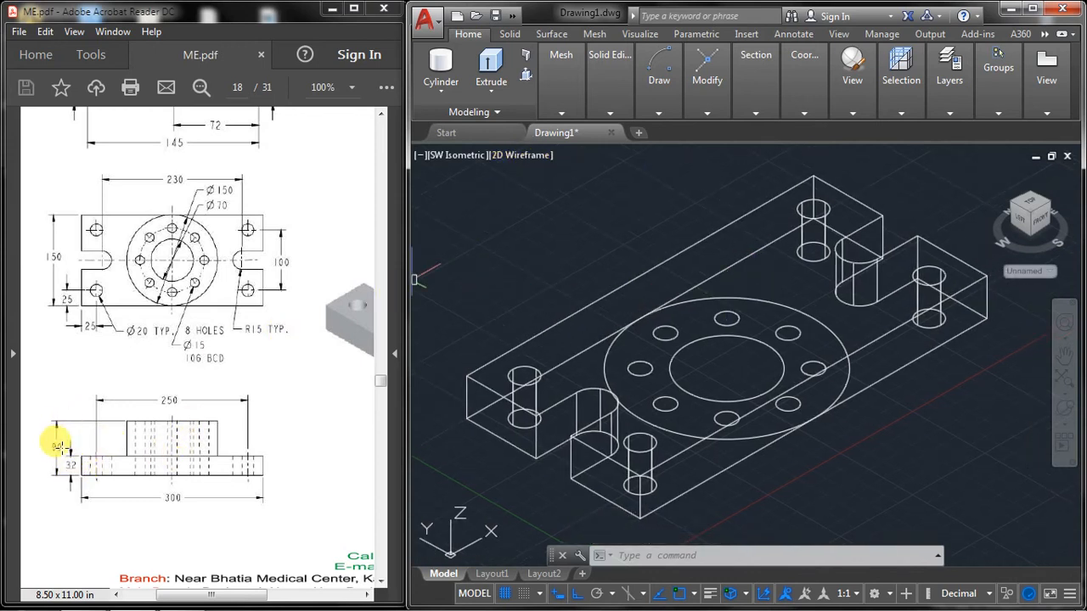
middle_click_drag(528, 233, 530, 234)
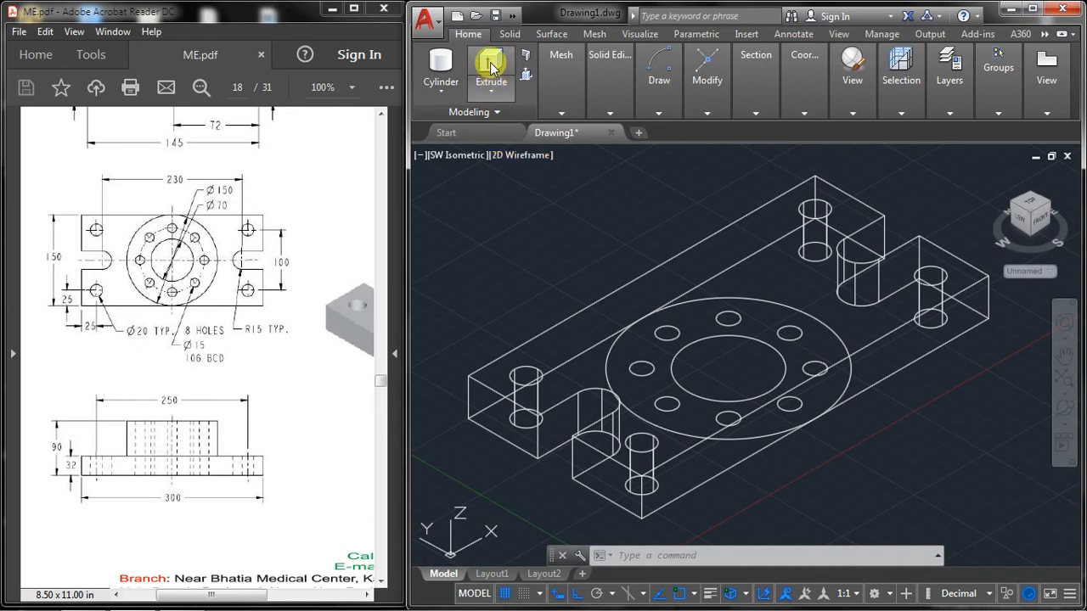
left_click(488, 64)
left_click(733, 298)
left_click(728, 312)
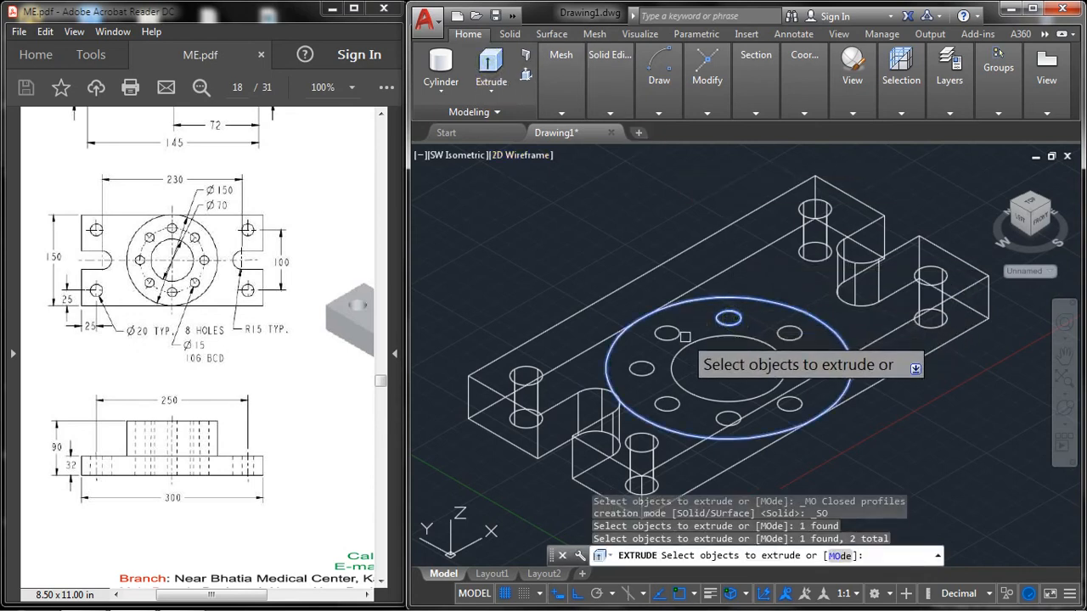
left_click(668, 327)
left_click(654, 365)
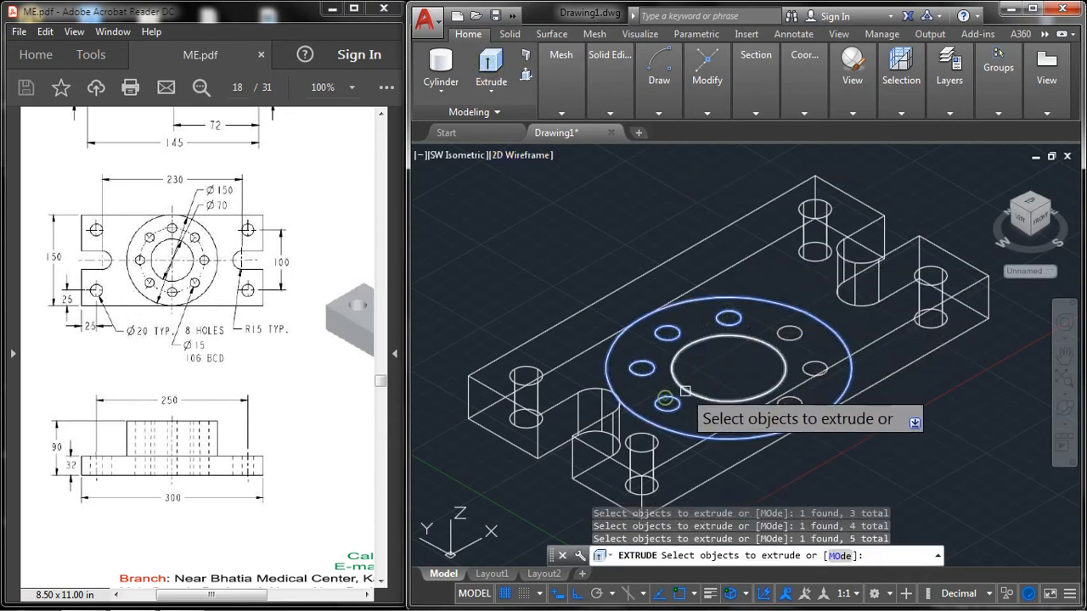
left_click(667, 398)
left_click(728, 413)
left_click(789, 403)
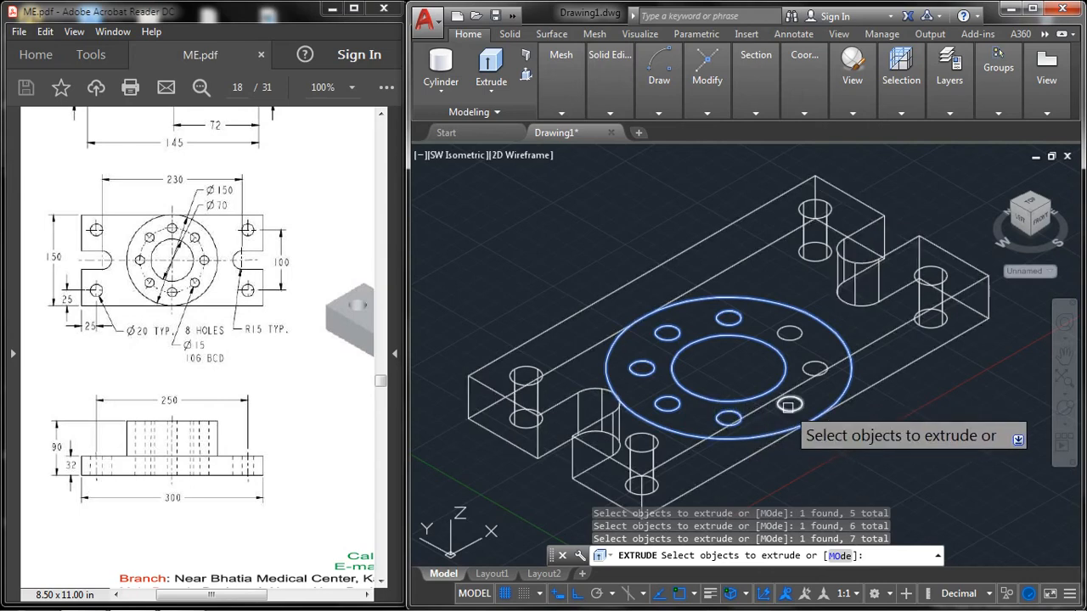
left_click(807, 365)
left_click(807, 363)
left_click(789, 333)
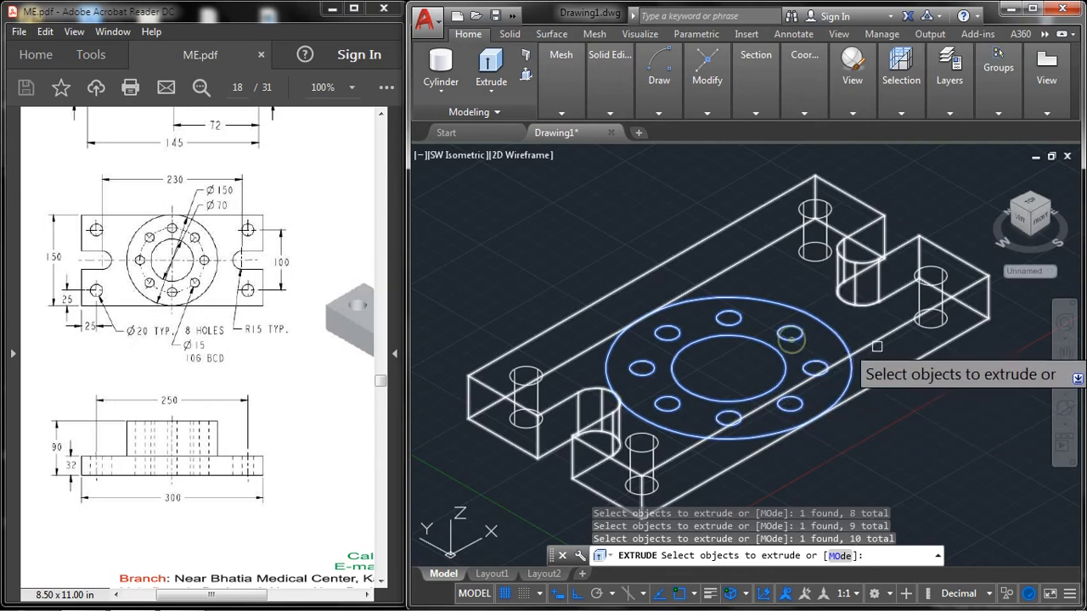
right_click(953, 415)
left_click(934, 356)
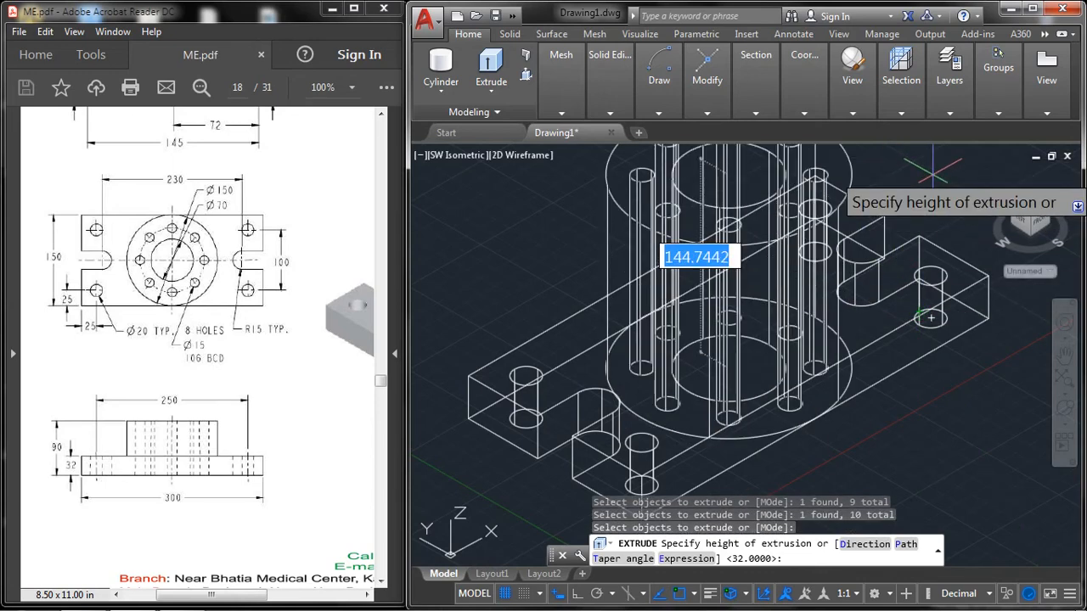
type("90")
key("Return")
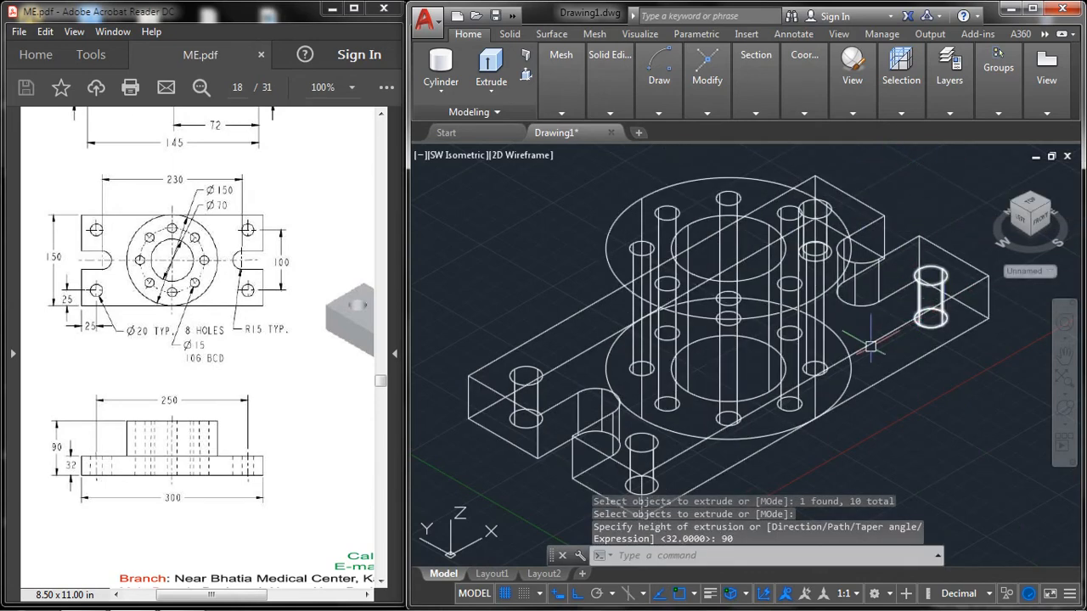
Set the viewport's visual style to Shaded with edges
middle_click_drag(870, 347, 841, 339)
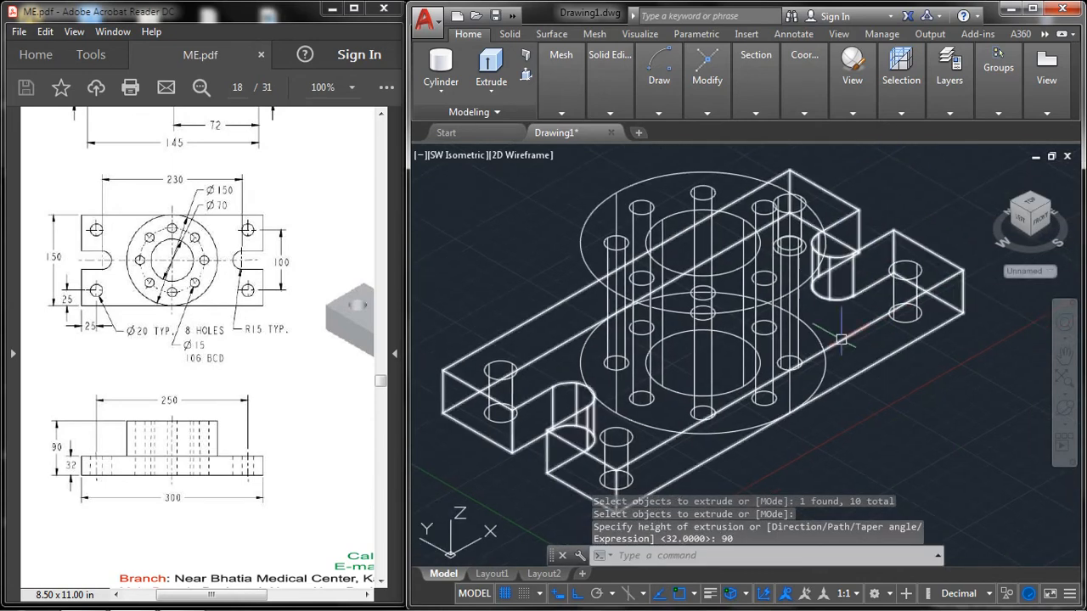
left_click(520, 162)
left_click(556, 282)
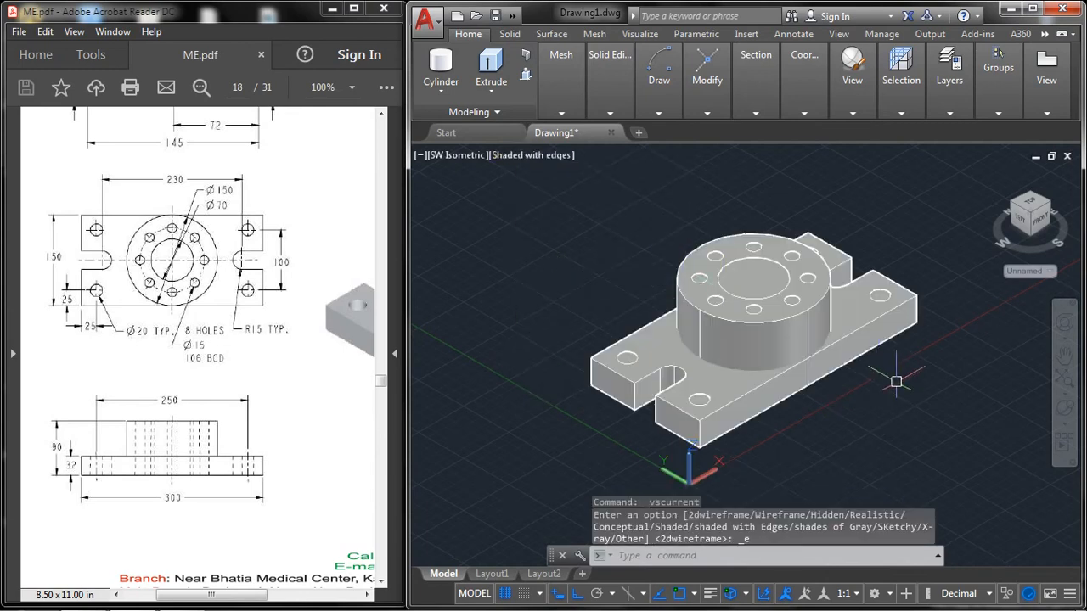
Erase the large flange cylinder to inspect the bore and bolt-hole solids inside it, and undo the erasure
scroll(895, 382, "up", 3)
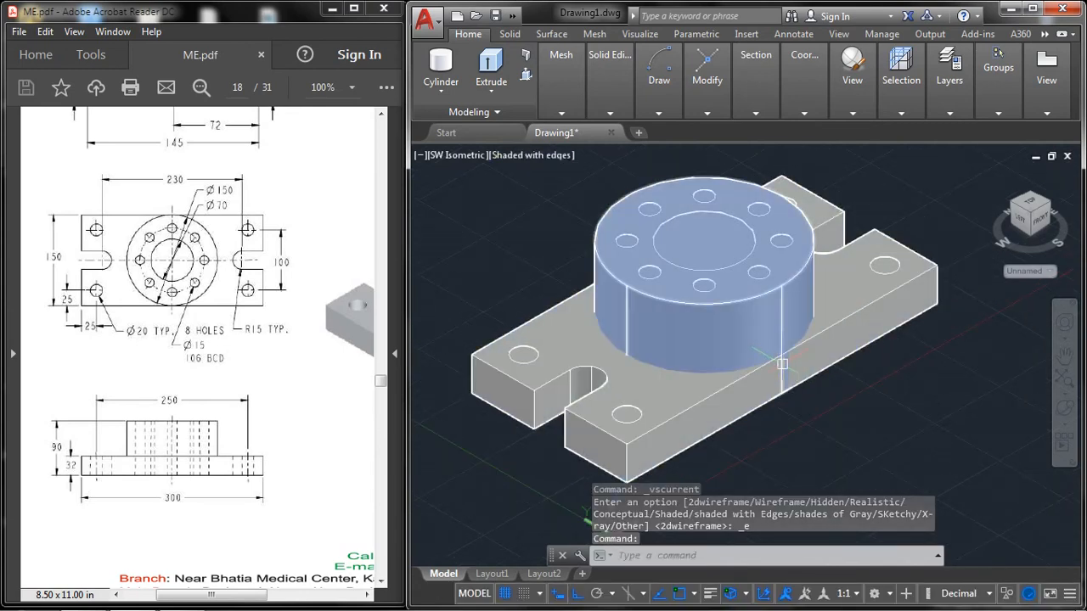
left_click(781, 370)
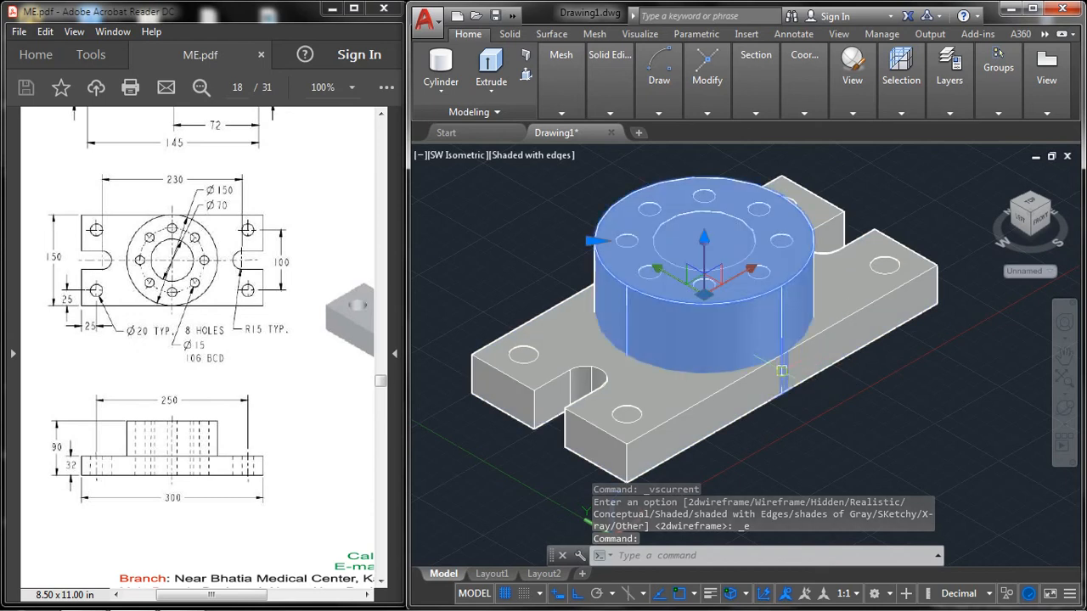
type("e")
key("Return")
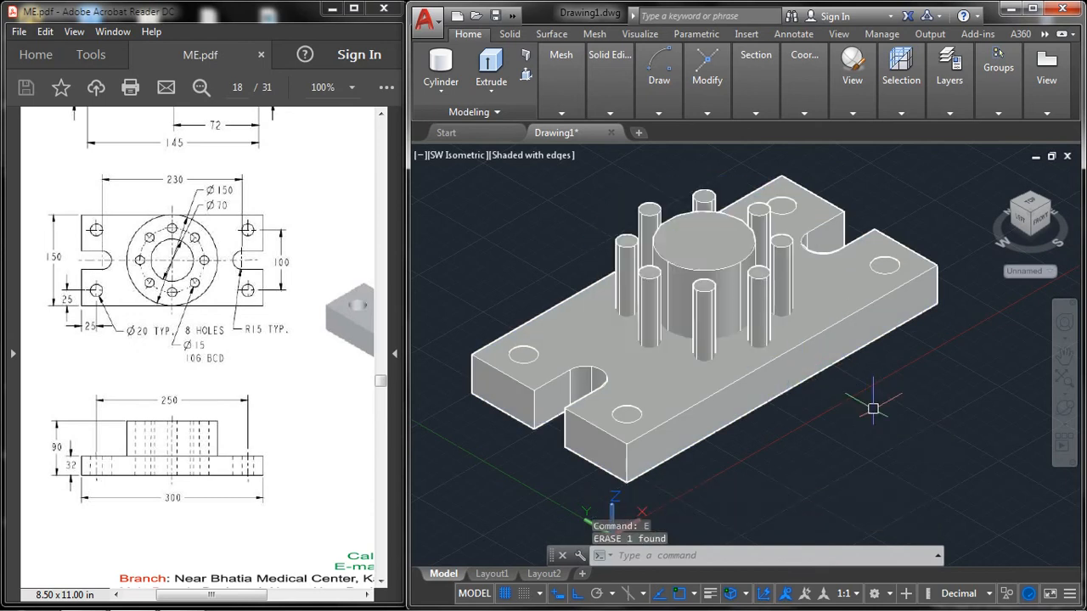
key("ctrl+z")
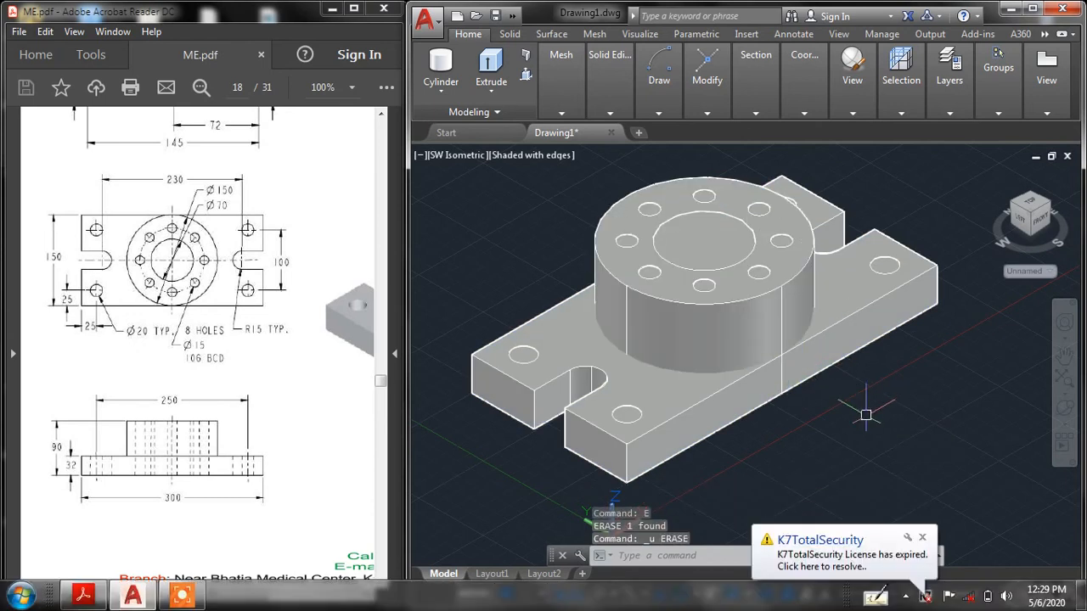
left_click(923, 541)
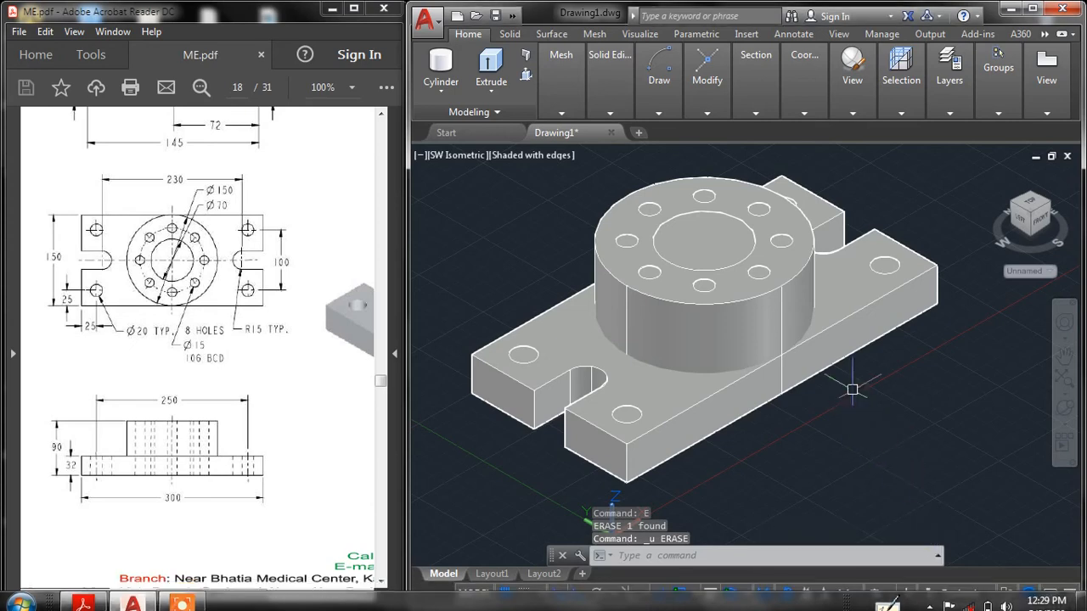
Compare the shaded solids with the PDF's isometric reference picture, viewing the model from a slightly different angle
middle_click_drag(849, 383, 848, 400)
left_click_drag(249, 598, 323, 597)
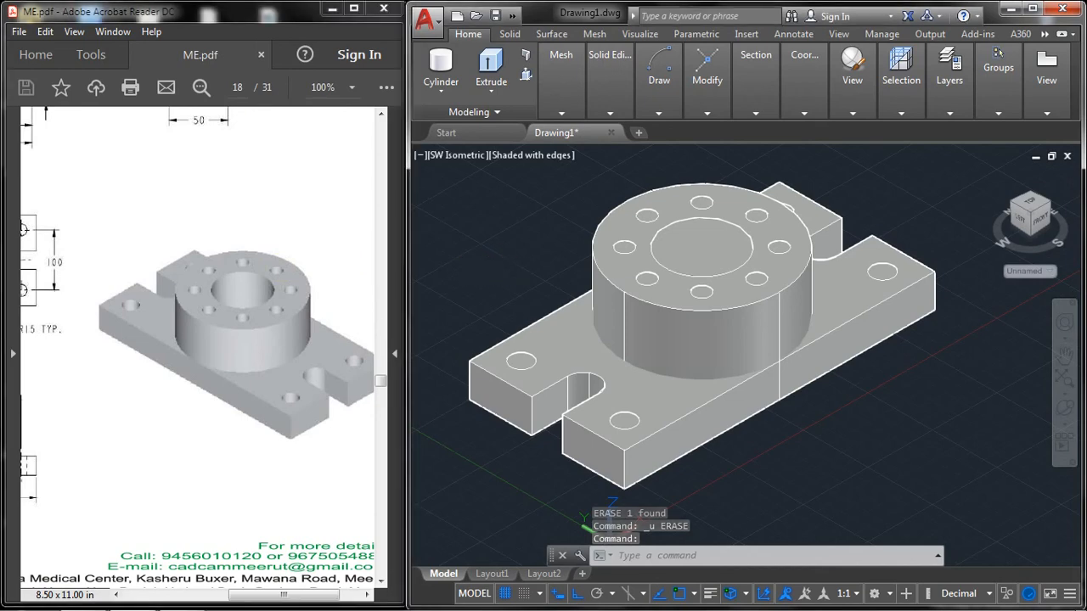
middle_click_drag(866, 374, 888, 389)
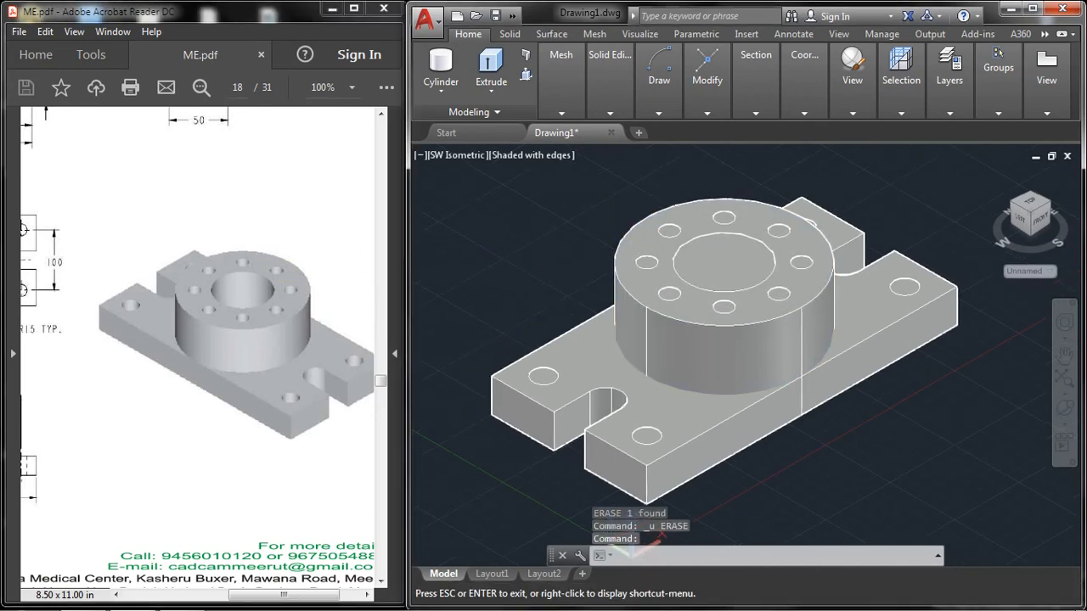
left_click(1064, 409)
left_click_drag(838, 356, 806, 361)
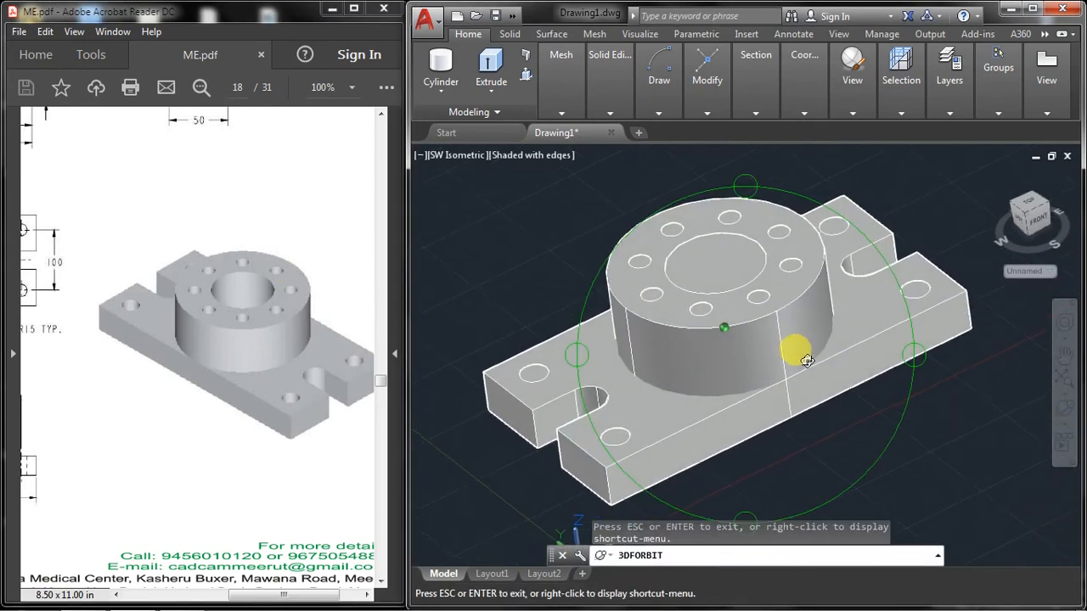
left_click_drag(751, 258, 759, 252)
right_click(537, 193)
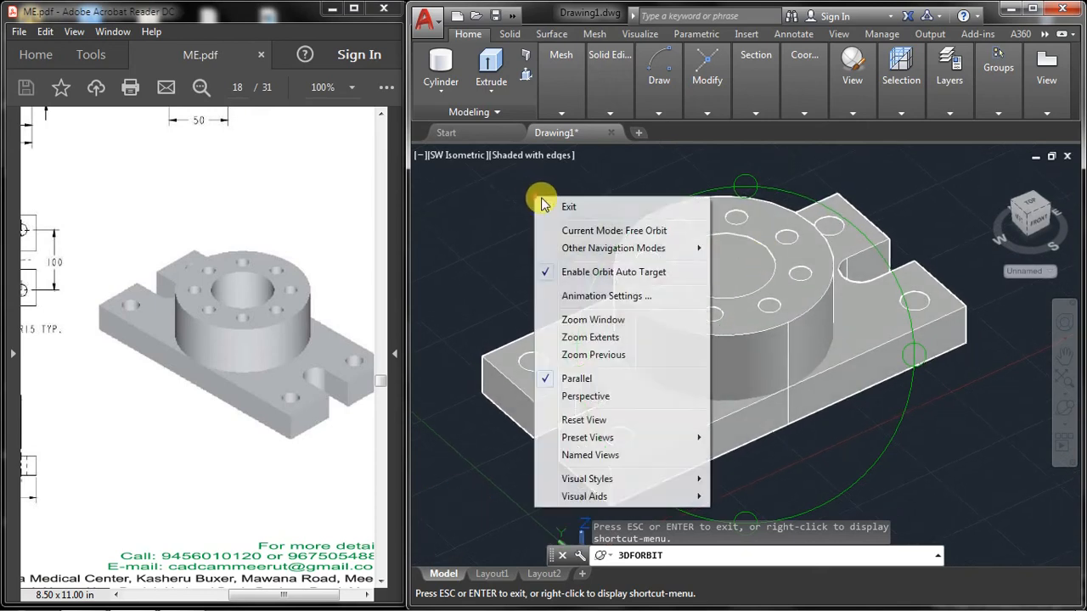
left_click(560, 206)
scroll(686, 288, "down", 3)
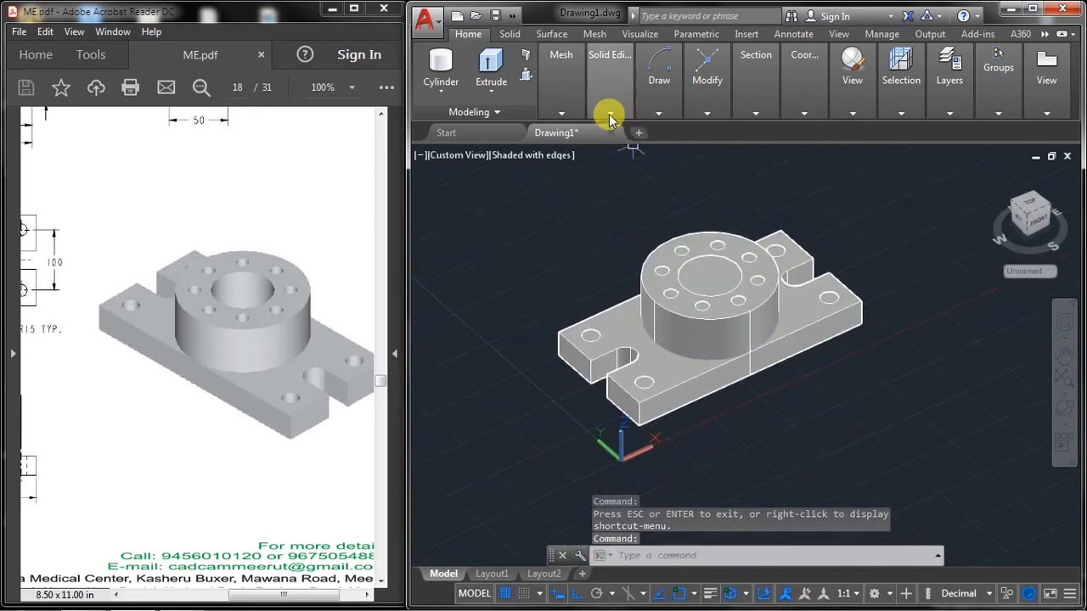
mouse_move(609, 113)
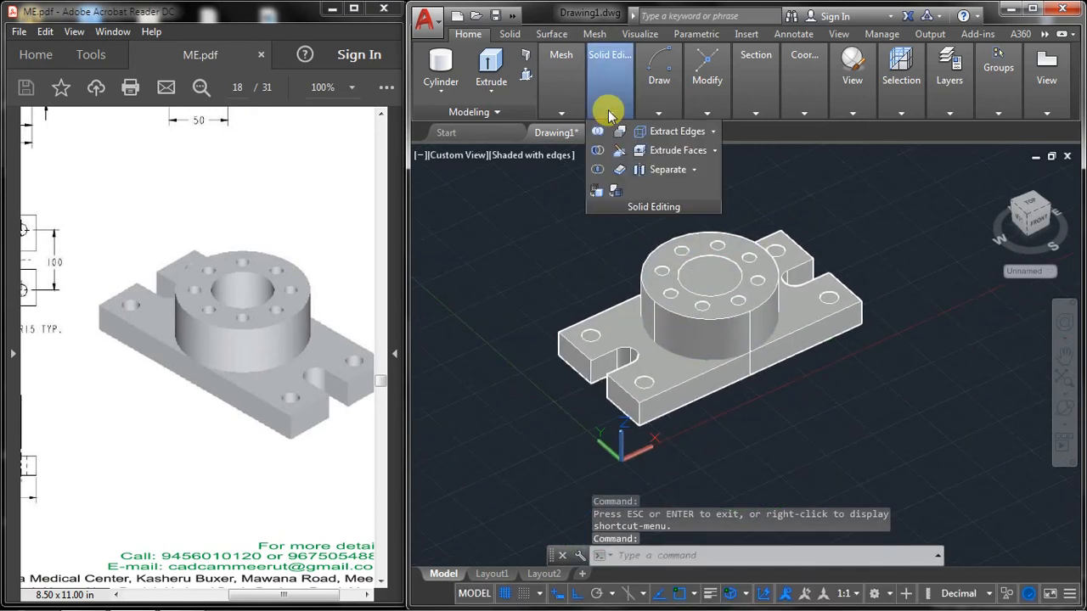
left_click(599, 153)
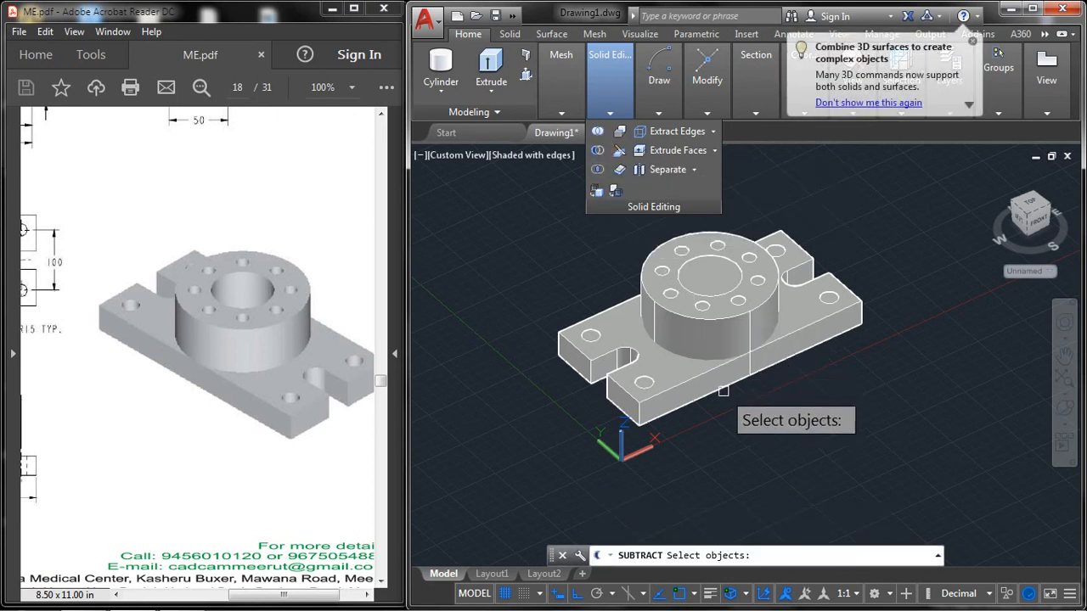
scroll(724, 409, "up", 2)
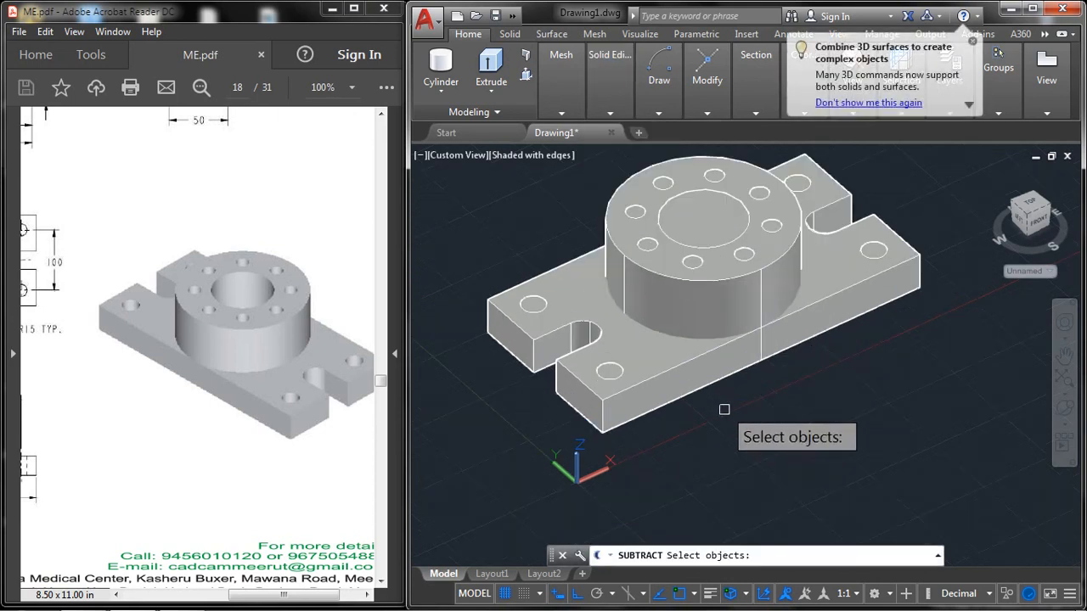
left_click(663, 355)
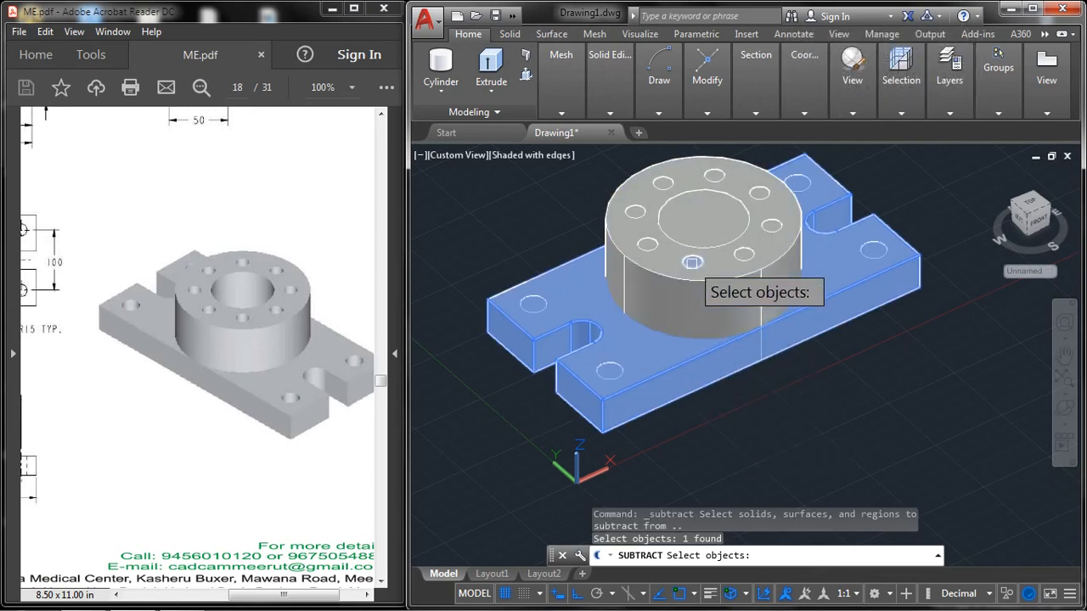
left_click(686, 308)
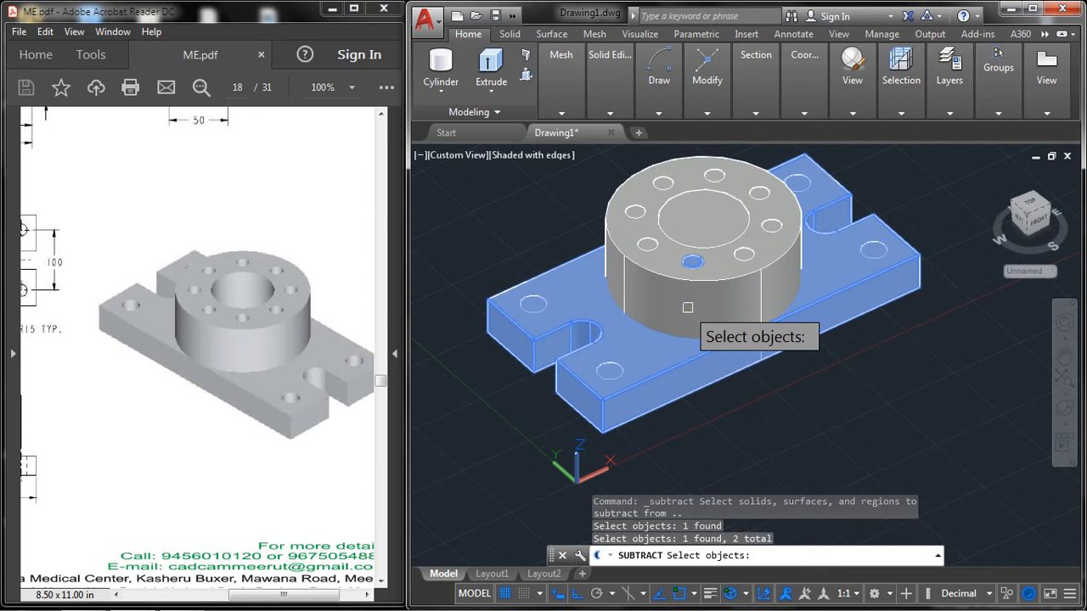
key("Escape")
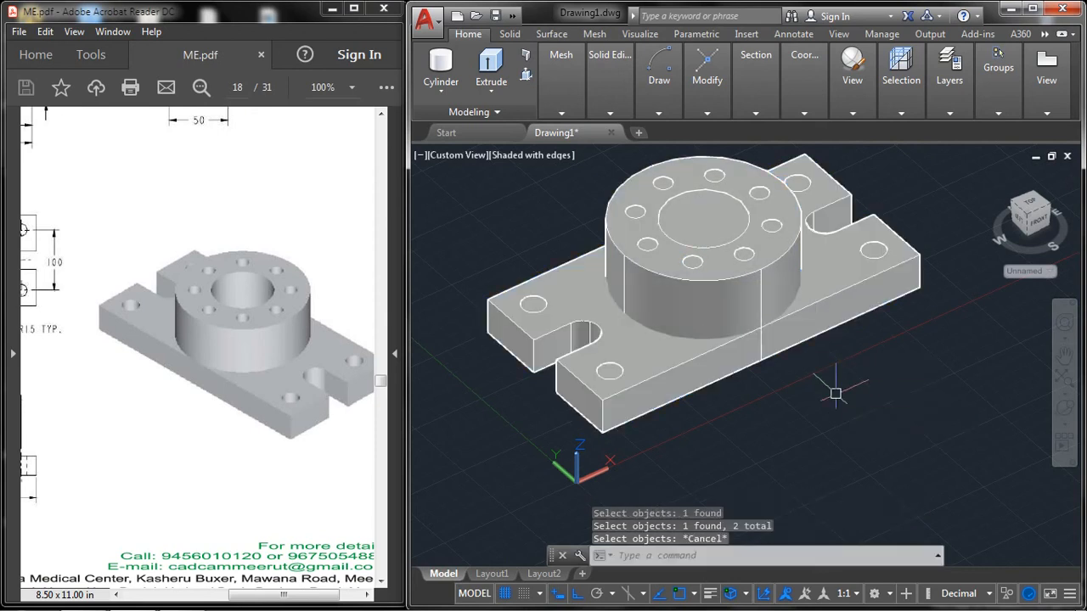
Subtract the centre bore, the eight bolt-hole and the four corner-hole solids from the base plate and flange cylinder
left_click(651, 69)
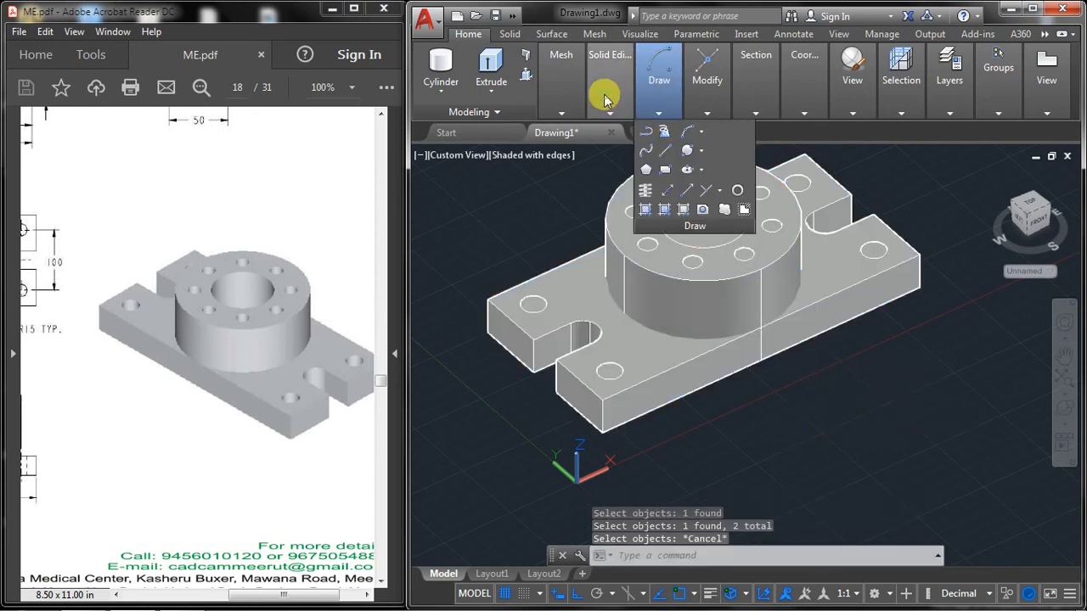
left_click(605, 99)
left_click(597, 153)
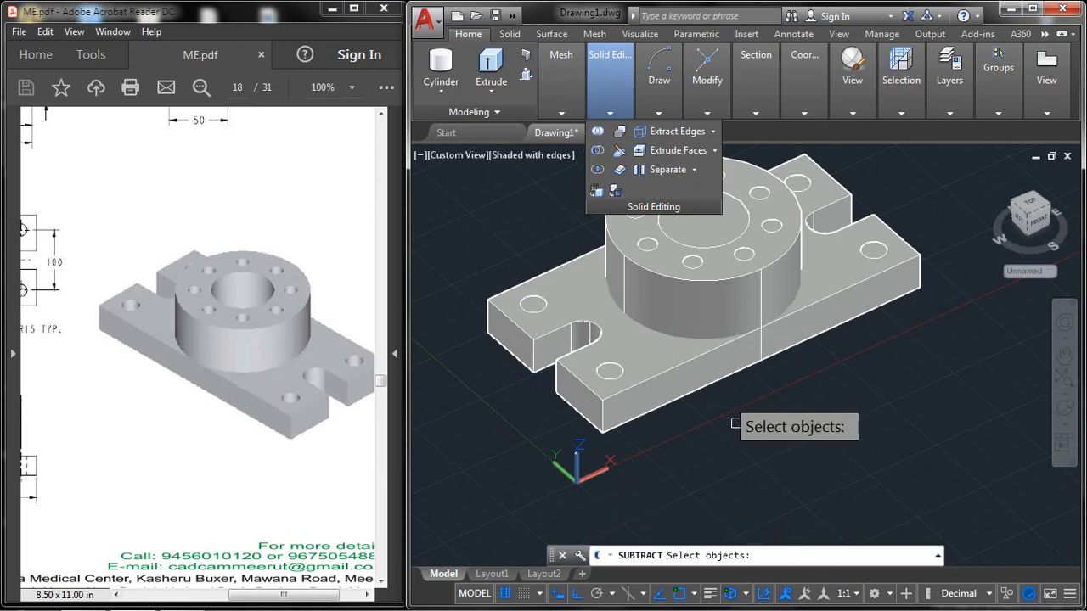
left_click(695, 367)
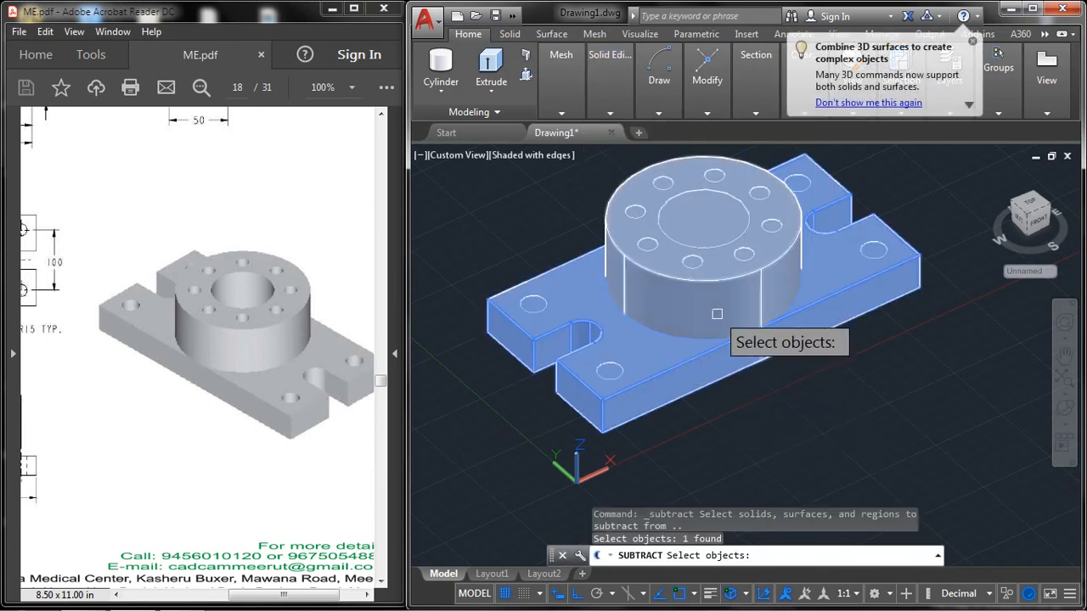
left_click(719, 306)
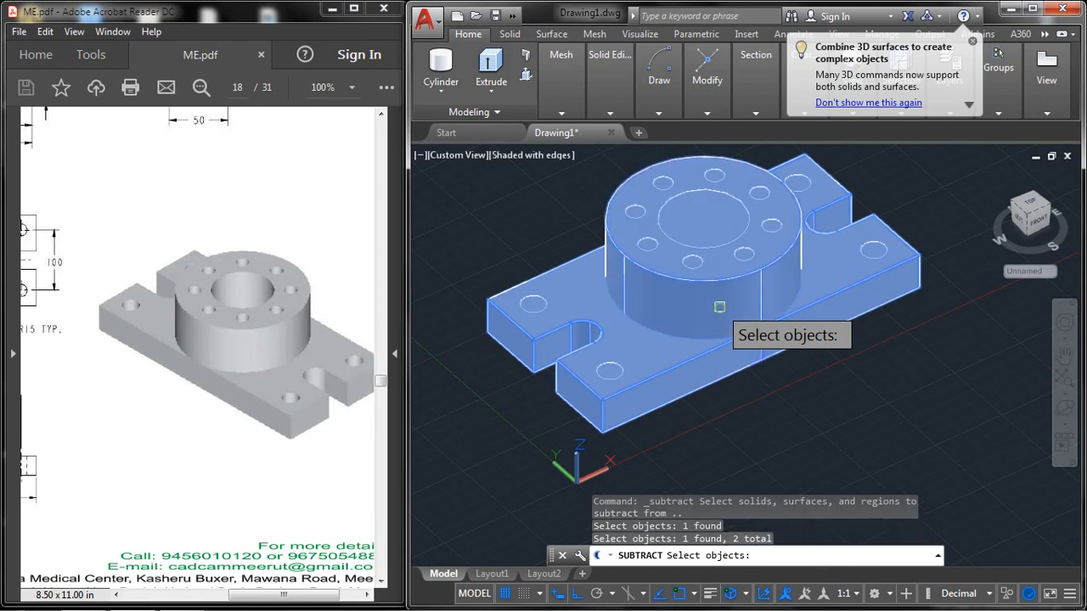
key("Return")
scroll(808, 396, "down", 2)
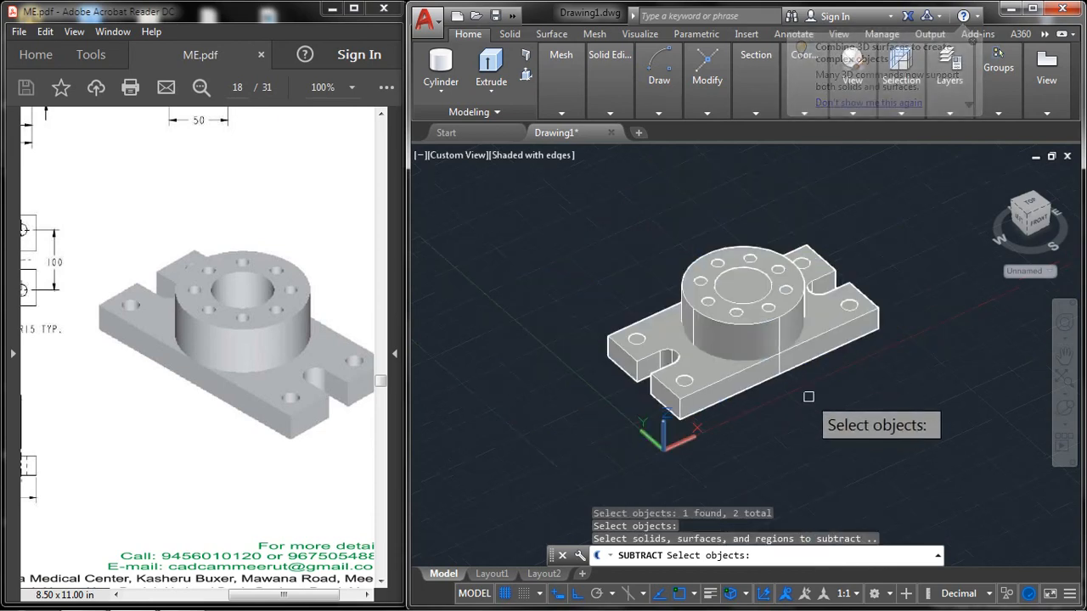
left_click(892, 196)
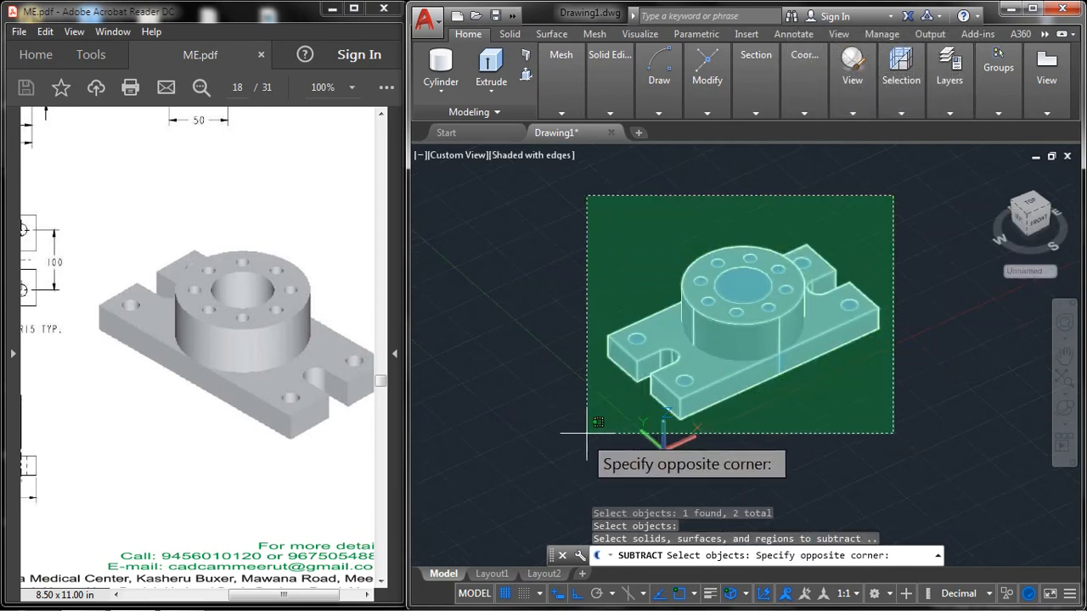
left_click(557, 467)
key("Return")
Examine the finished part's bore, bolt holes, corner holes and slots from several angles with Free Orbit
scroll(750, 257, "up", 2)
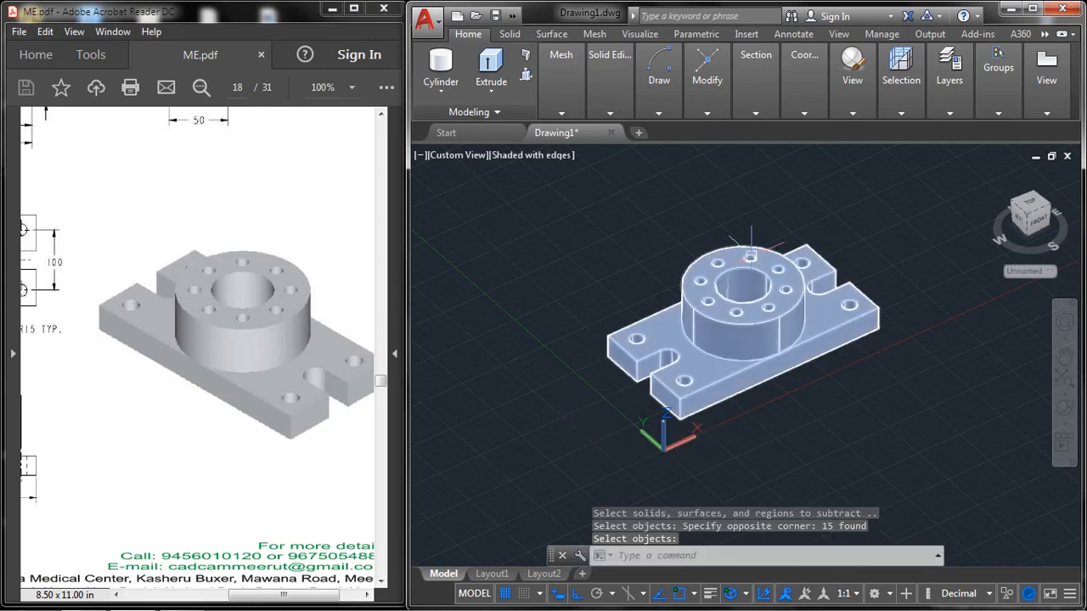
left_click(1062, 406)
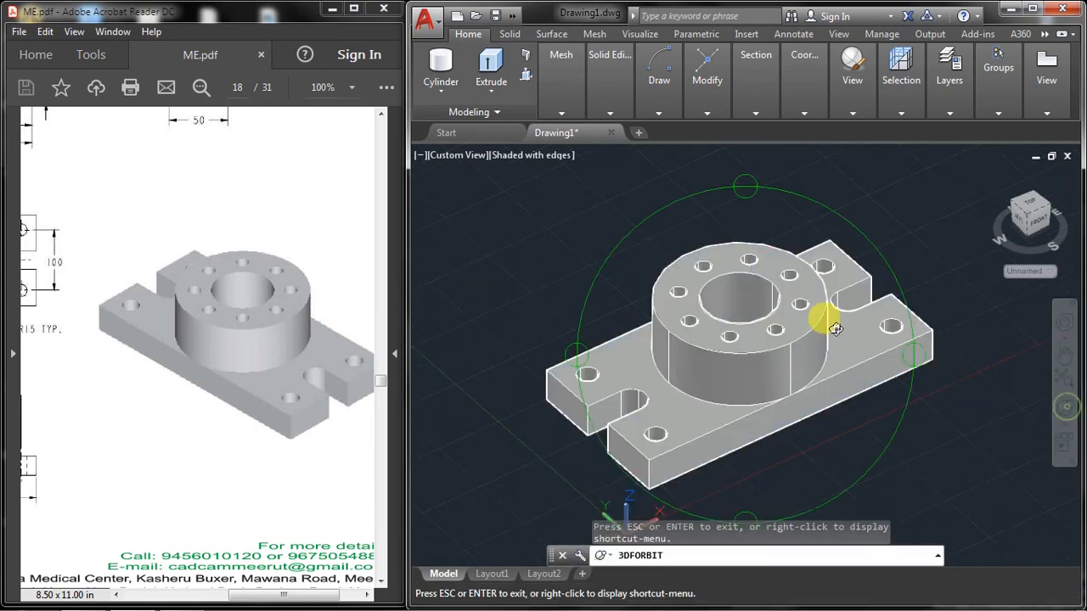
left_click_drag(824, 311, 814, 399)
left_click_drag(604, 361, 639, 412)
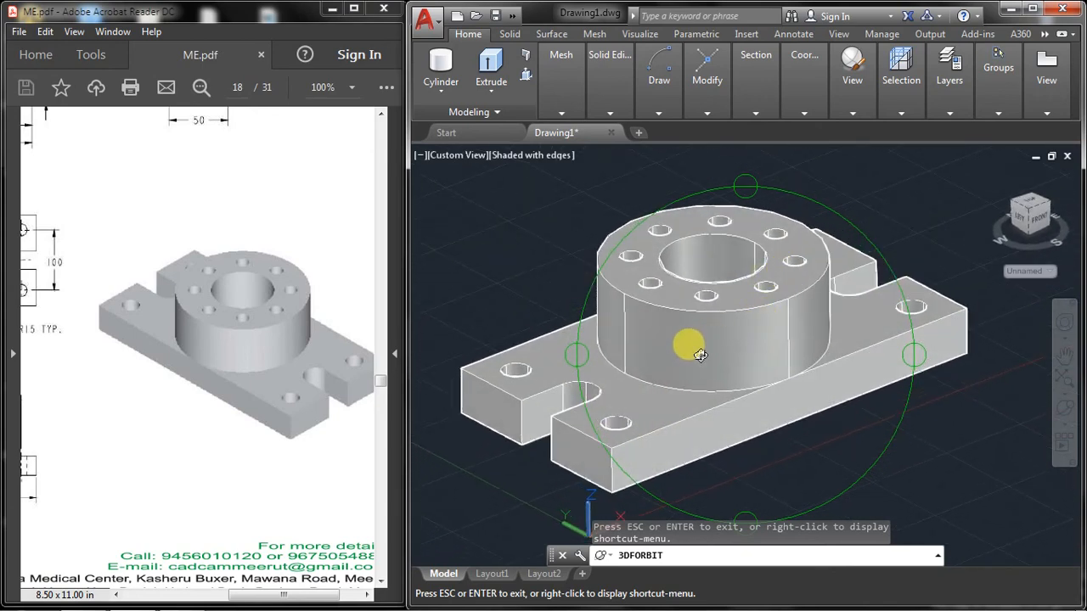
left_click_drag(701, 355, 722, 366)
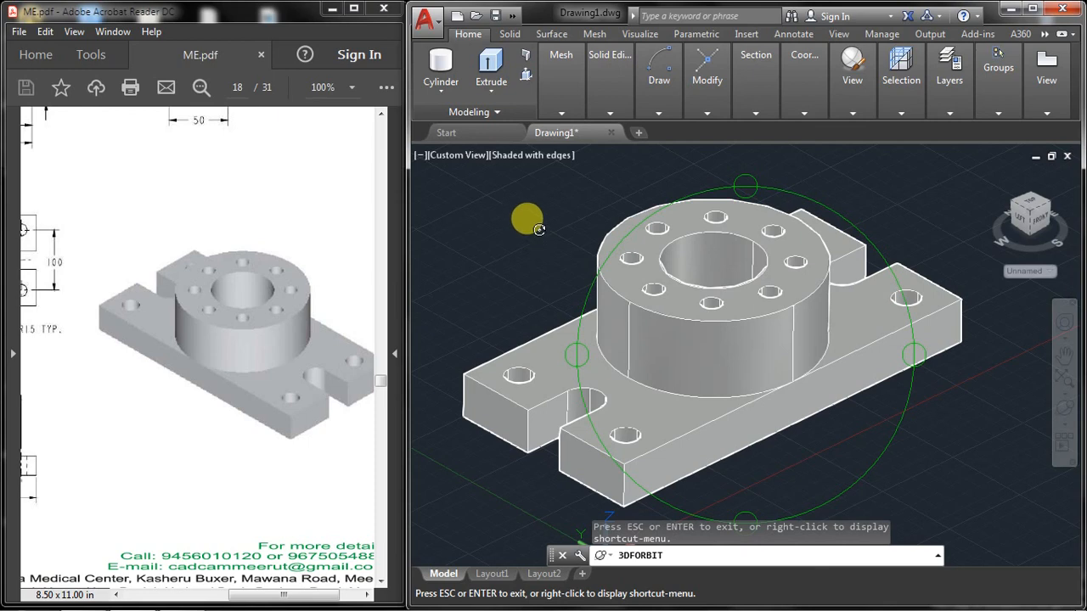
middle_click_drag(599, 248, 588, 245)
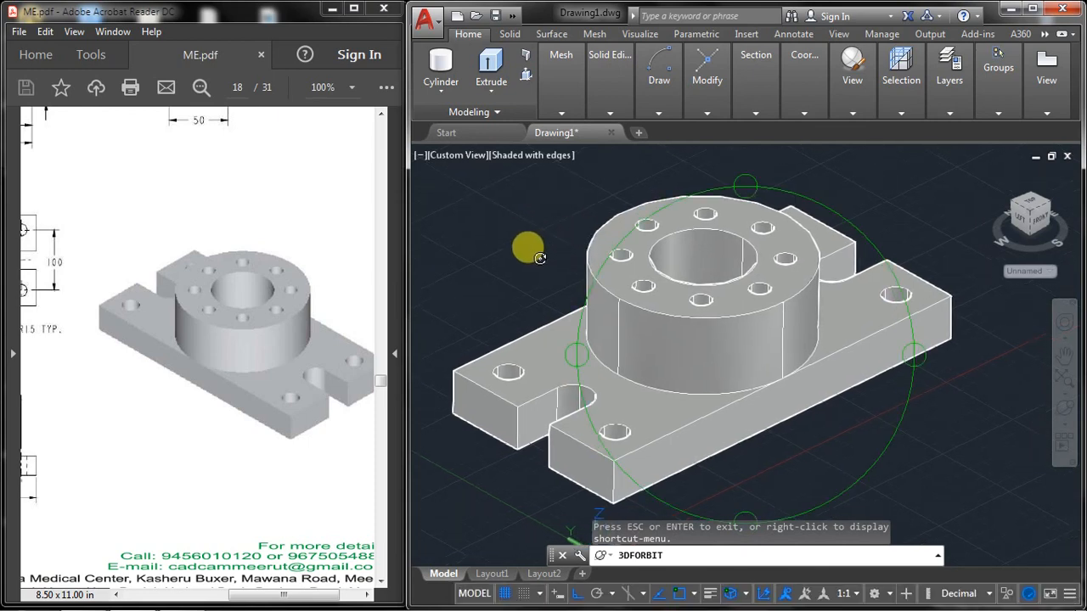
left_click(539, 255)
left_click_drag(746, 276, 789, 250)
right_click(888, 199)
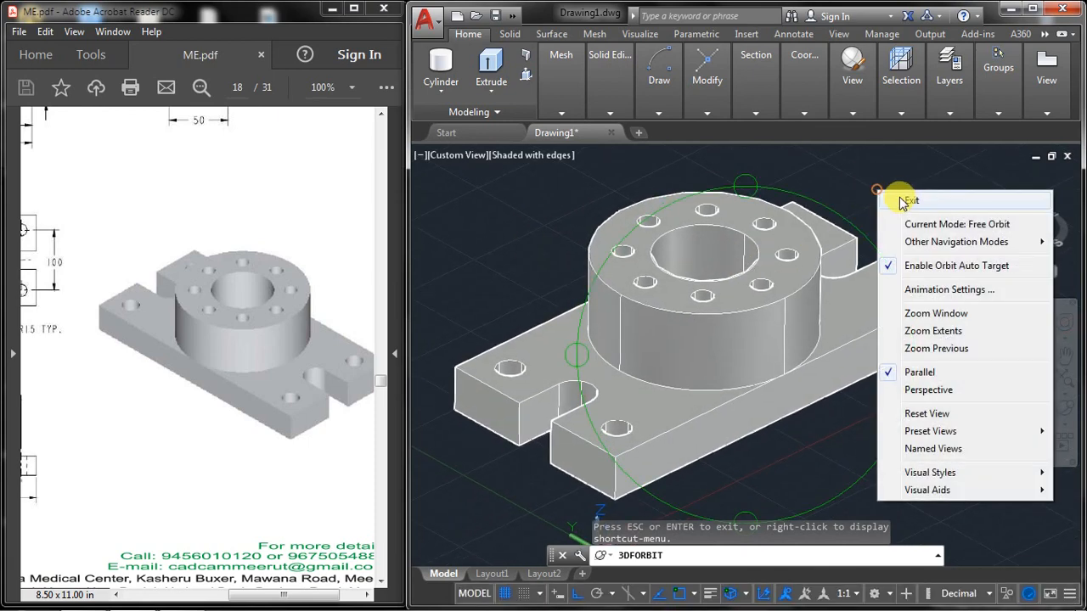
left_click(896, 199)
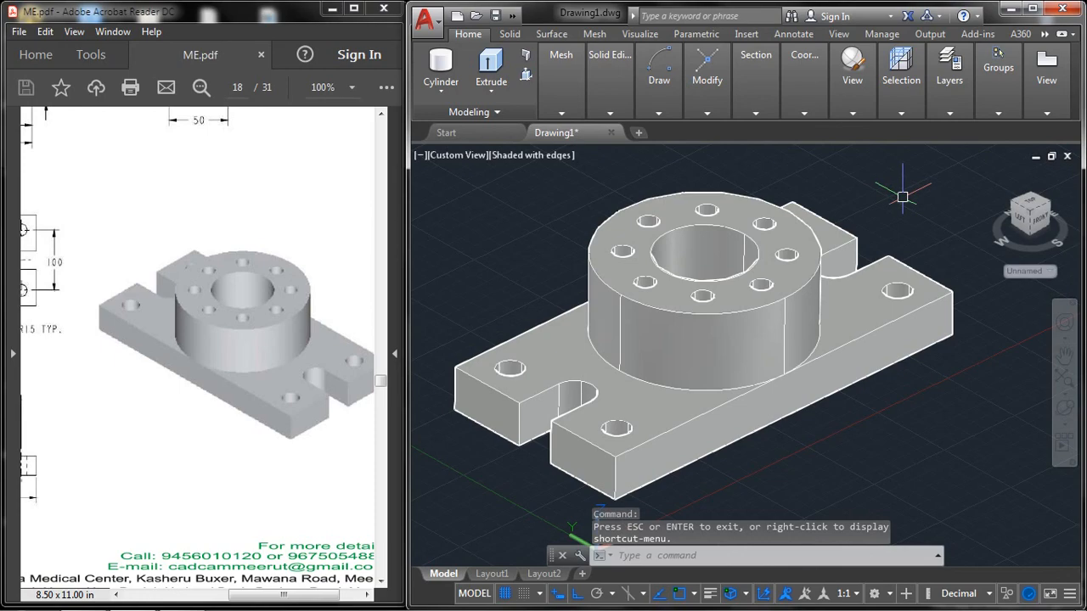